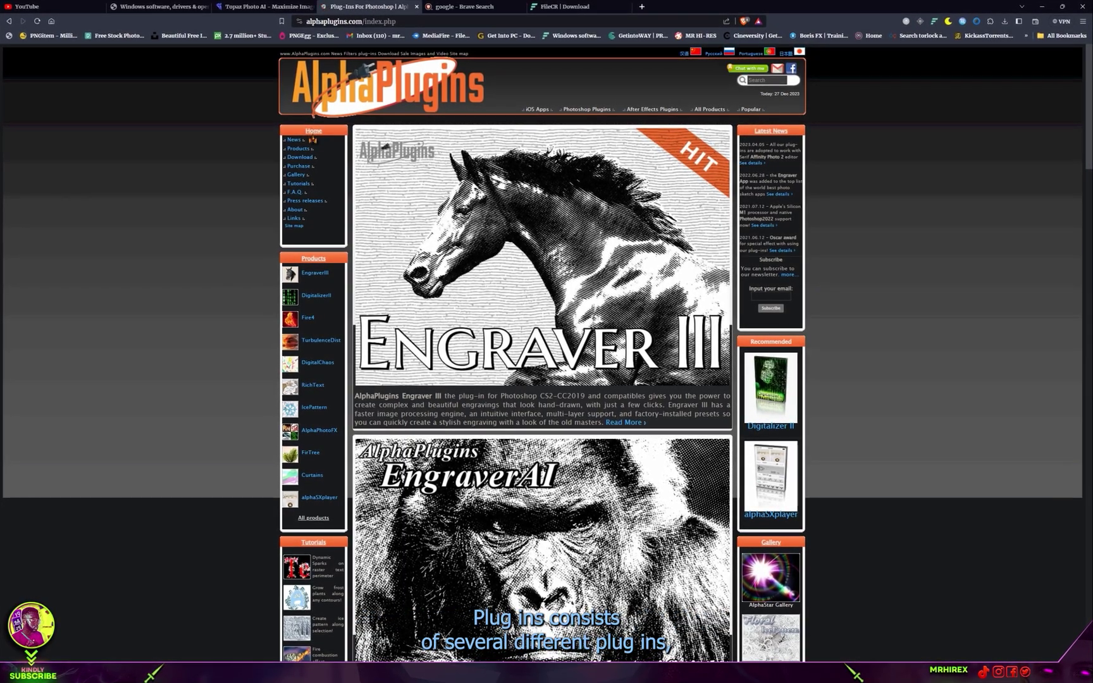
{"action": "scroll", "coordinate": [912, 203], "scroll_direction": "down", "scroll_amount": 1}
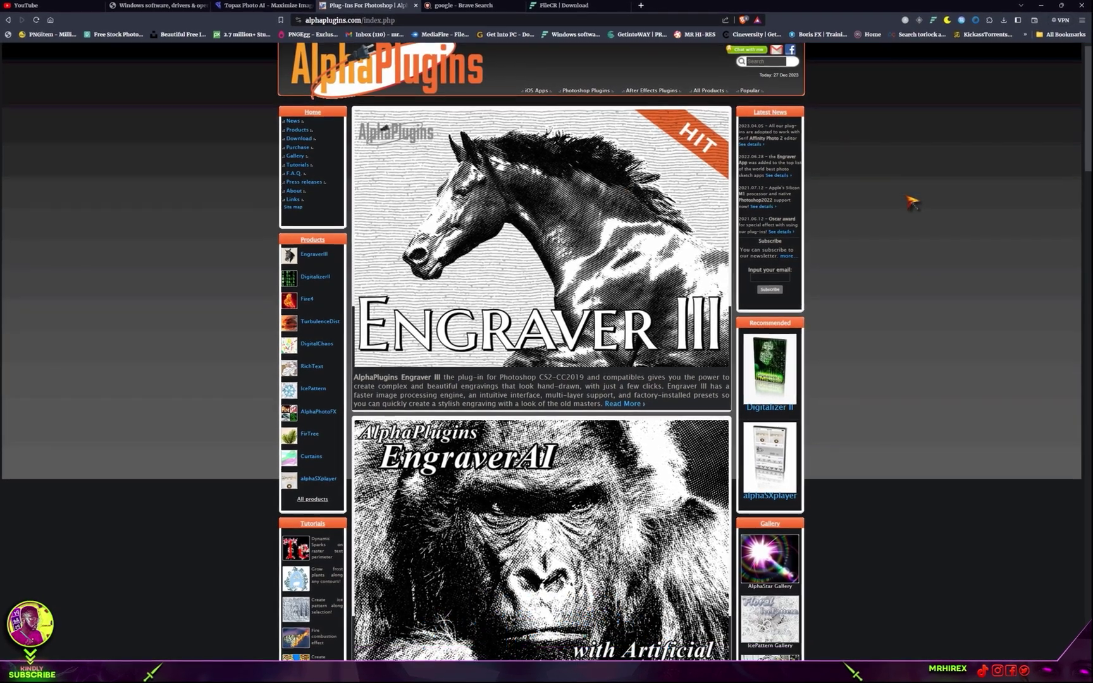
{"action": "scroll", "coordinate": [912, 203], "scroll_direction": "down", "scroll_amount": 2}
{"action": "scroll", "coordinate": [909, 204], "scroll_direction": "down", "scroll_amount": 5}
{"action": "scroll", "coordinate": [910, 203], "scroll_direction": "down", "scroll_amount": 2}
{"action": "scroll", "coordinate": [918, 196], "scroll_direction": "down", "scroll_amount": 2}
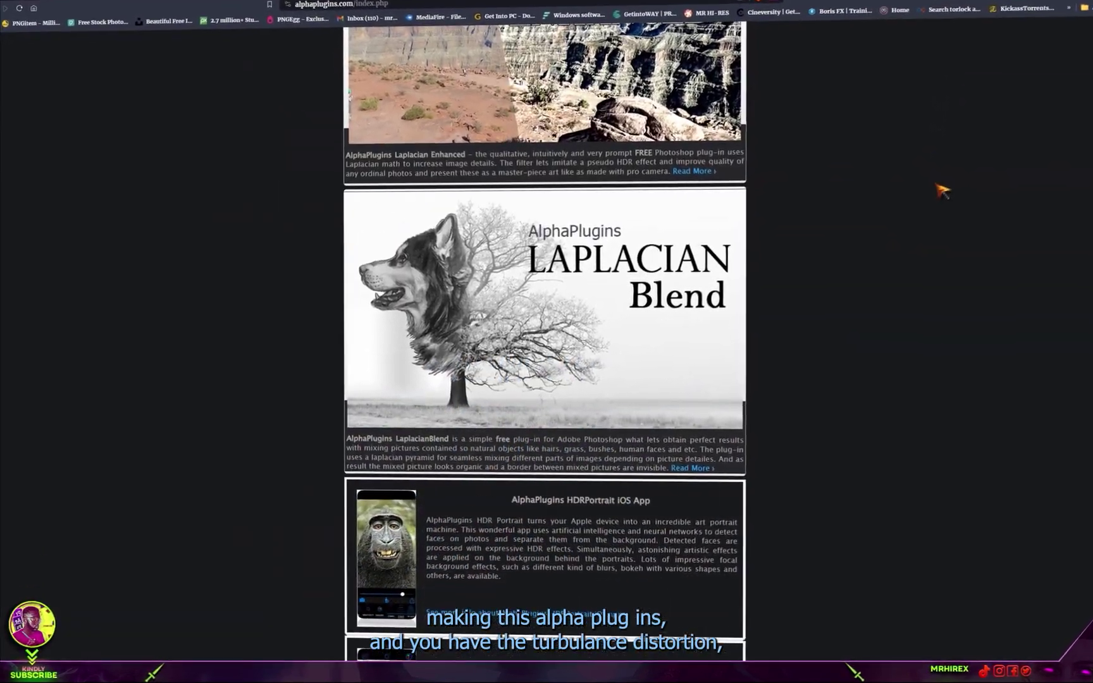
{"action": "scroll", "coordinate": [942, 188], "scroll_direction": "down", "scroll_amount": 1}
{"action": "scroll", "coordinate": [912, 200], "scroll_direction": "down", "scroll_amount": 2}
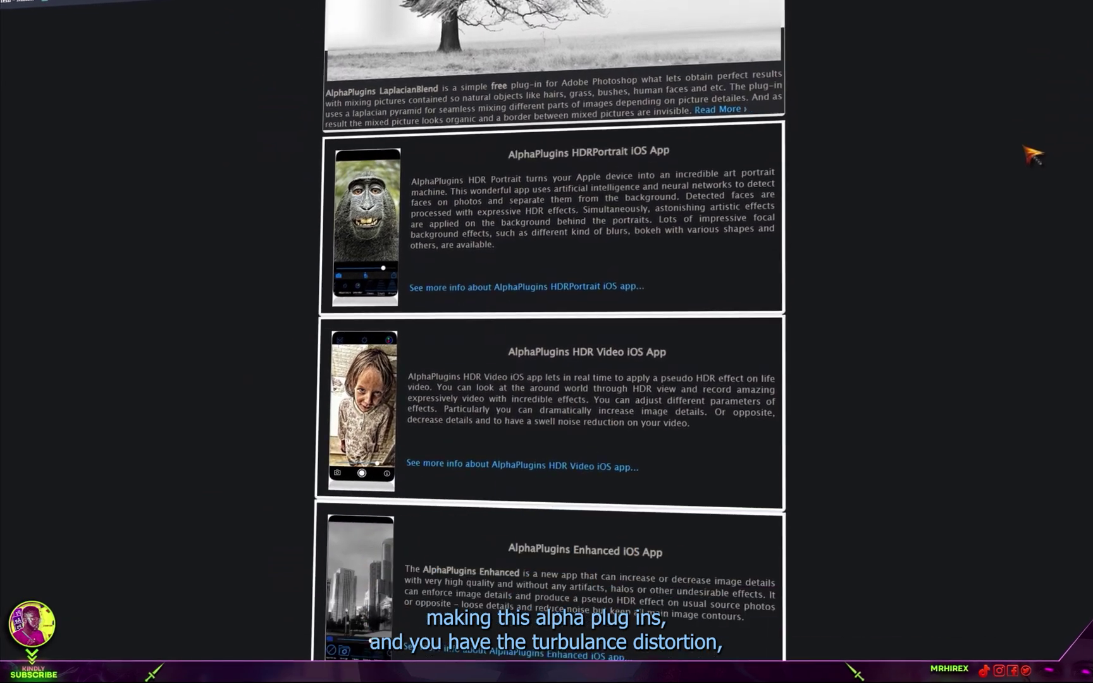
{"action": "scroll", "coordinate": [912, 201], "scroll_direction": "down", "scroll_amount": 5}
{"action": "scroll", "coordinate": [928, 191], "scroll_direction": "up", "scroll_amount": 1}
{"action": "scroll", "coordinate": [948, 183], "scroll_direction": "up", "scroll_amount": 2}
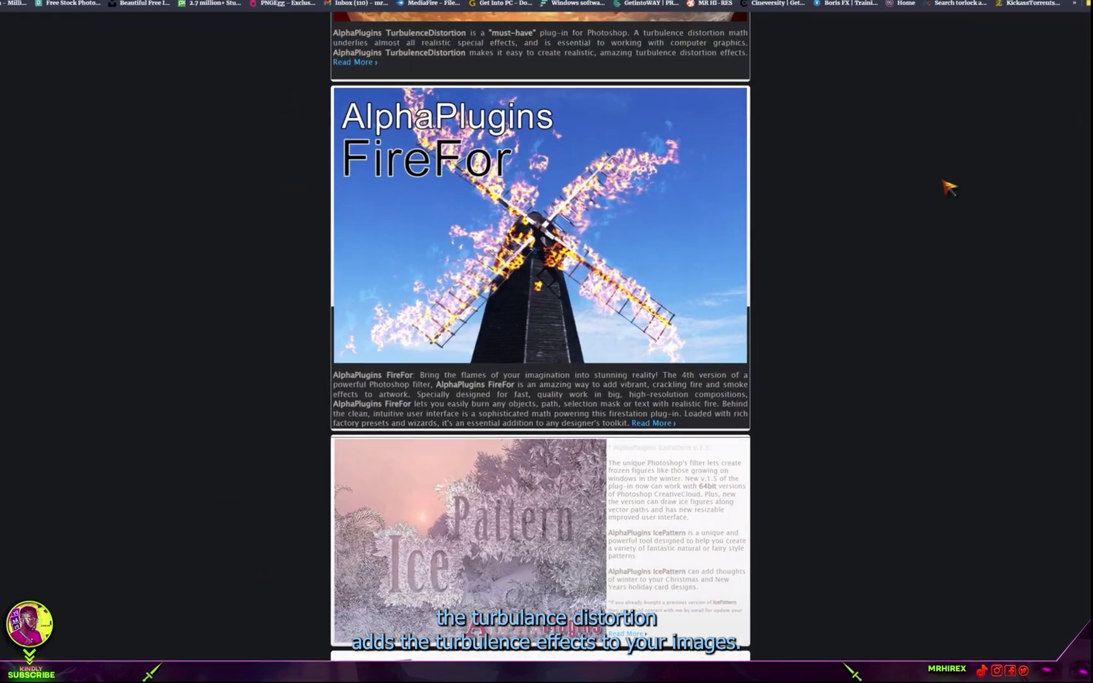
{"action": "scroll", "coordinate": [966, 179], "scroll_direction": "up", "scroll_amount": 2}
{"action": "scroll", "coordinate": [983, 175], "scroll_direction": "up", "scroll_amount": 1}
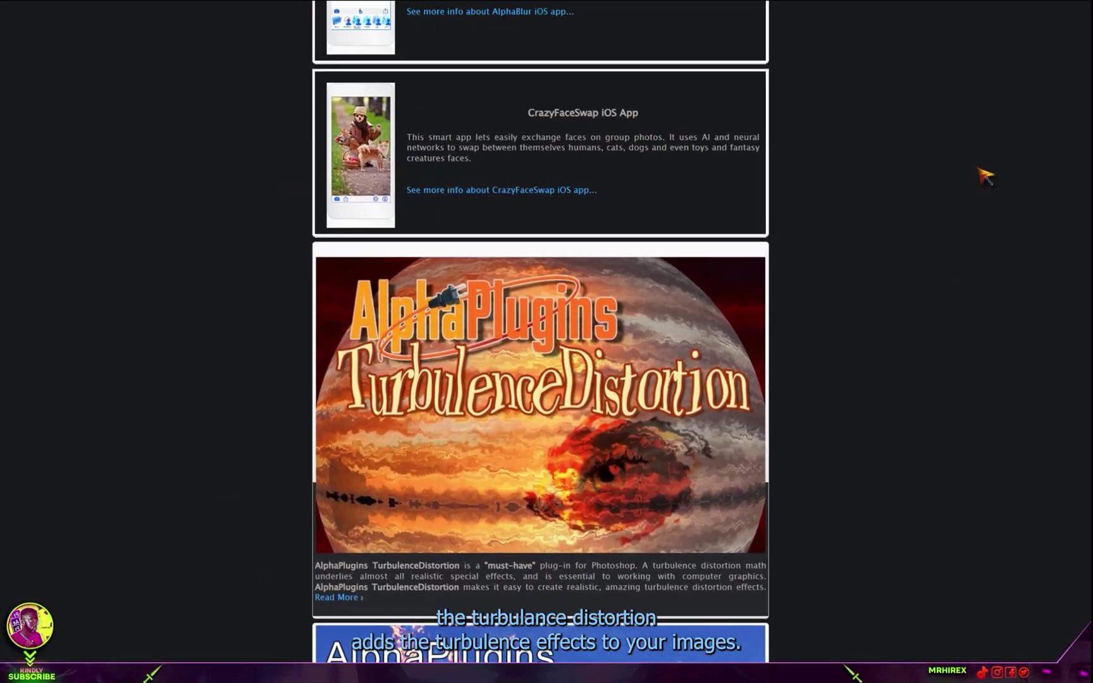
{"action": "scroll", "coordinate": [1002, 168], "scroll_direction": "up", "scroll_amount": 2}
{"action": "scroll", "coordinate": [1025, 161], "scroll_direction": "up", "scroll_amount": 2}
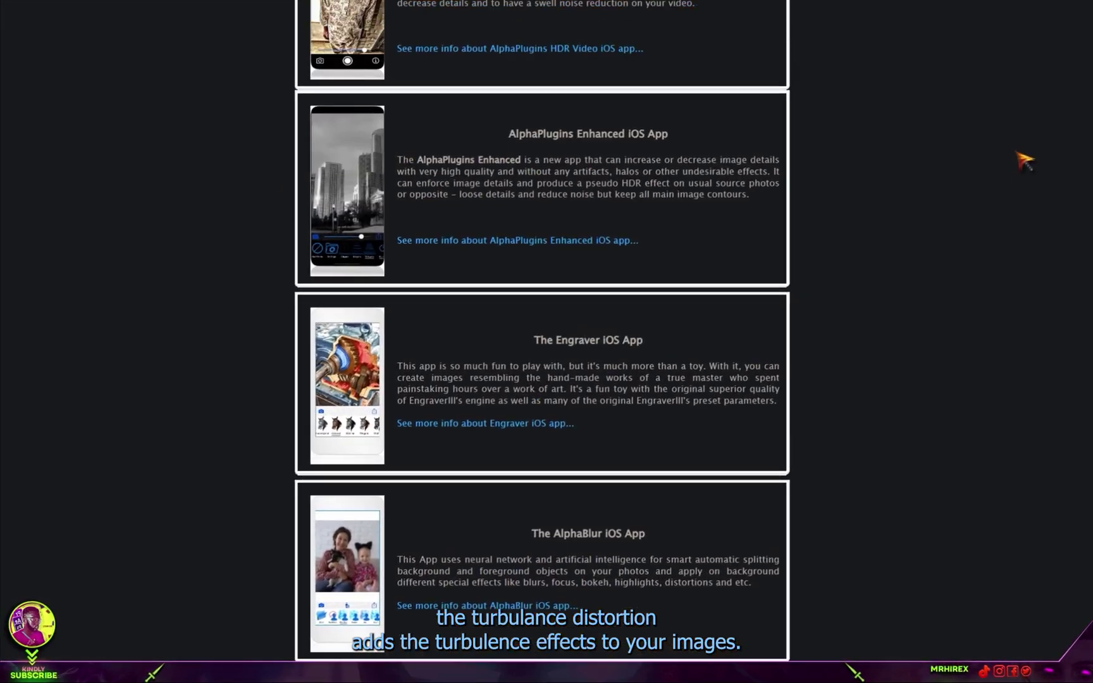
{"action": "scroll", "coordinate": [1039, 151], "scroll_direction": "up", "scroll_amount": 2}
{"action": "scroll", "coordinate": [1058, 147], "scroll_direction": "up", "scroll_amount": 2}
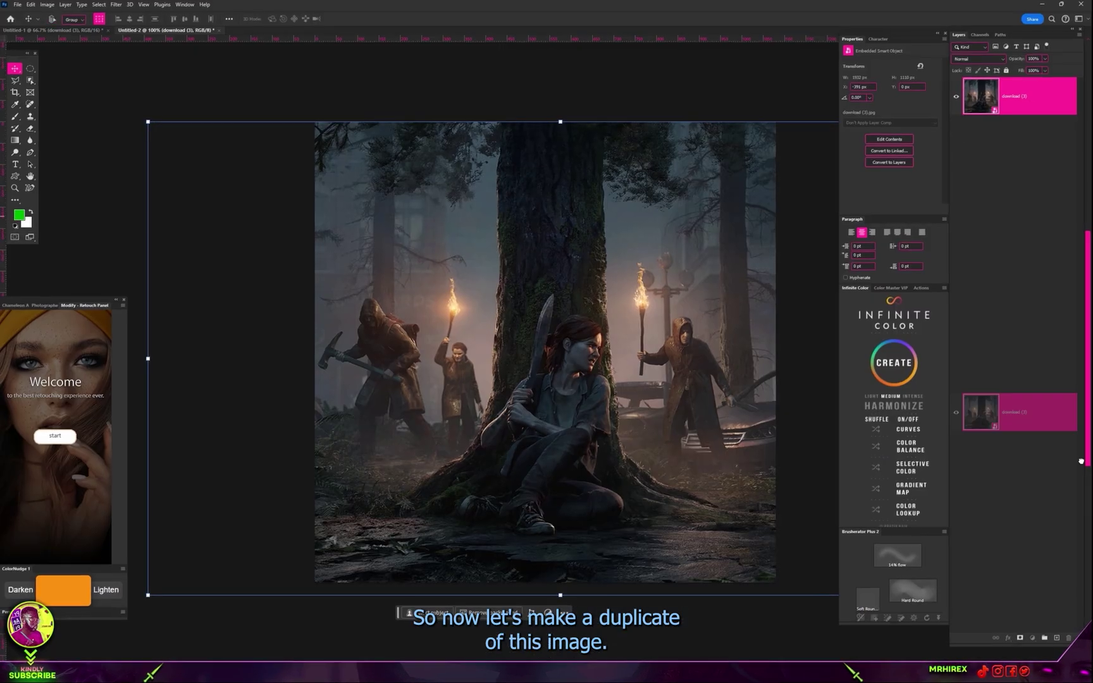
Duplicate the forest image layer and rasterize the copy.
{"action": "left_click_drag", "start_coordinate": [1081, 462], "coordinate": [1061, 626]}
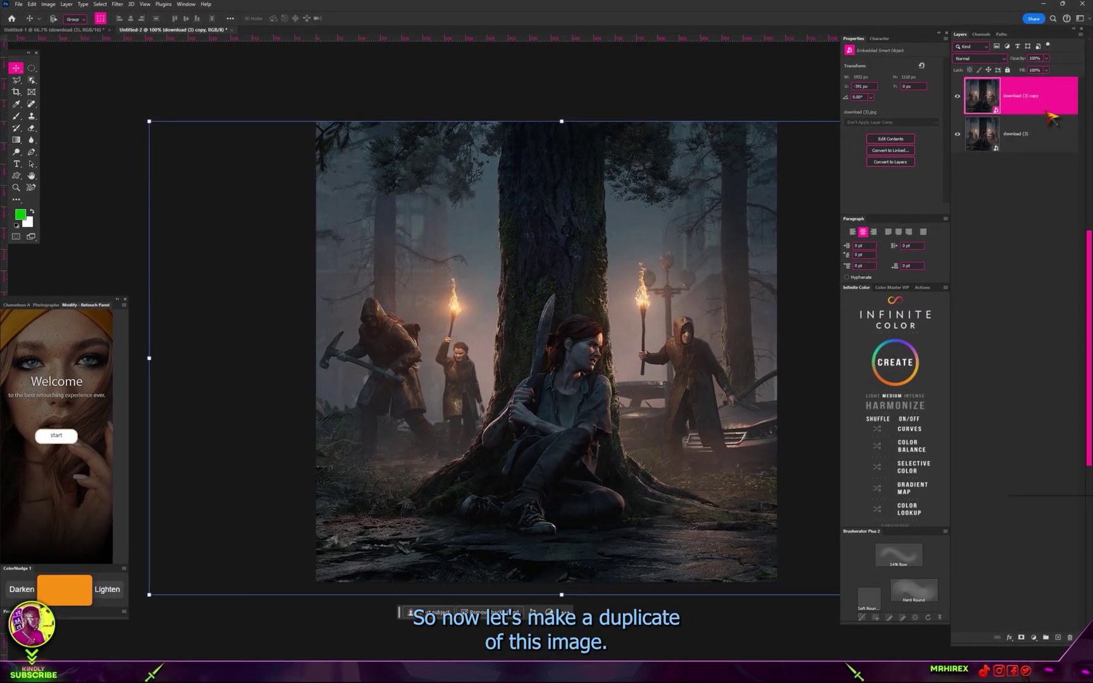
{"action": "right_click", "coordinate": [1046, 111]}
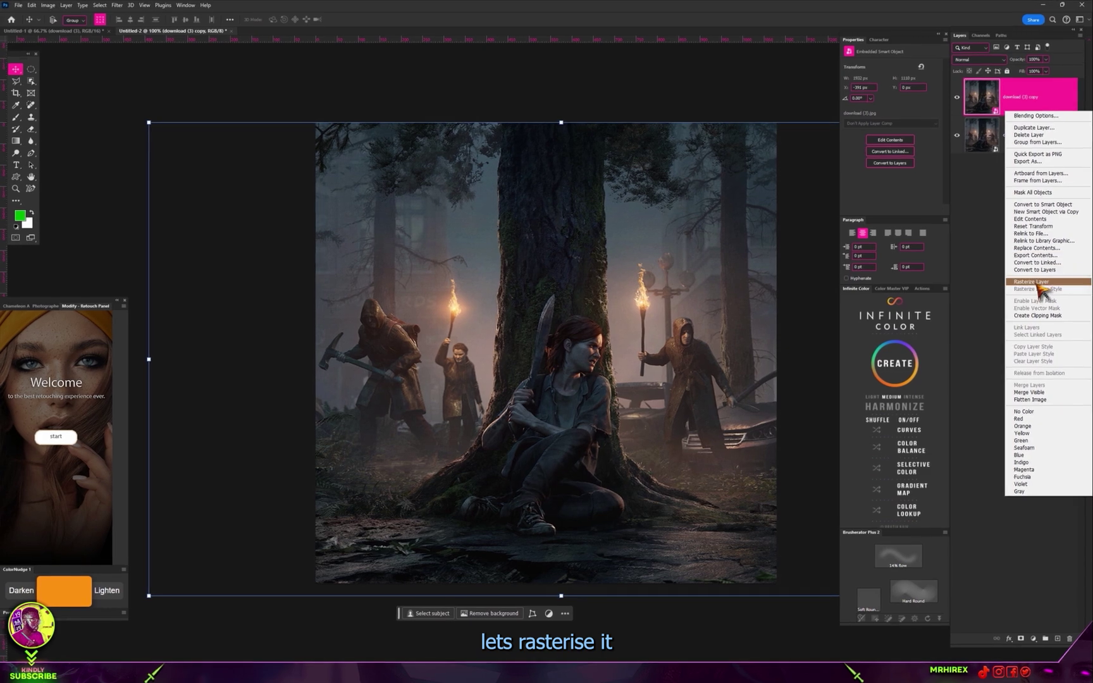
{"action": "left_click", "coordinate": [1040, 283]}
Apply Turbulence Distortion with the Radial 02 preset after previewing Aberration 01.
{"action": "left_click", "coordinate": [120, 5]}
{"action": "mouse_move", "coordinate": [170, 270]}
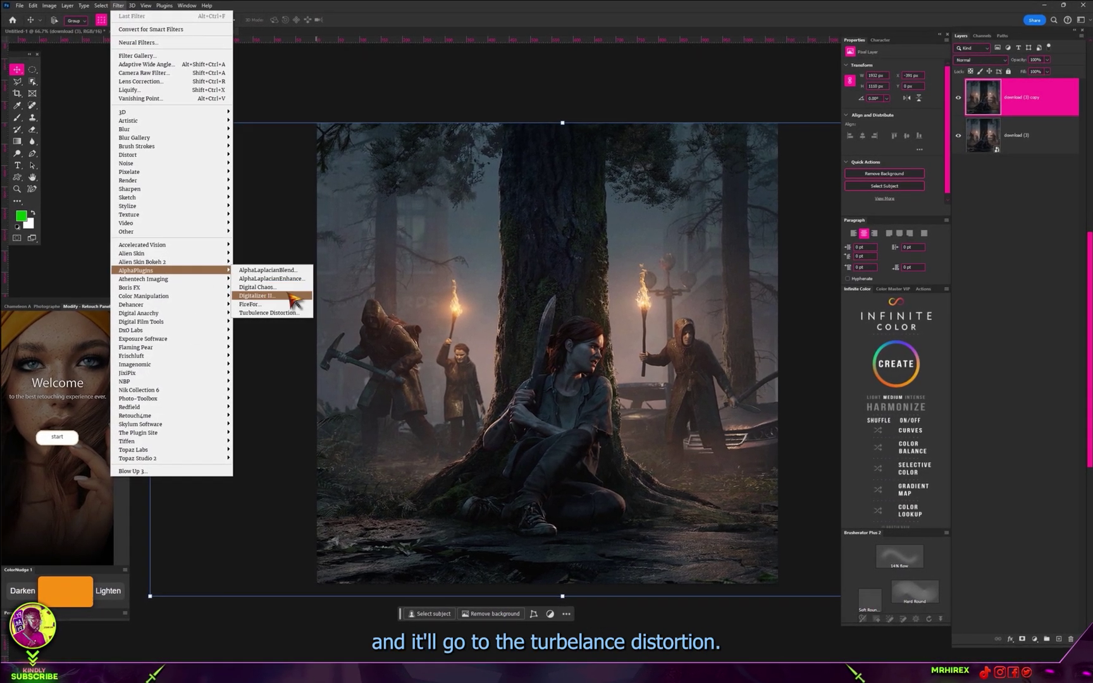
{"action": "left_click", "coordinate": [272, 313]}
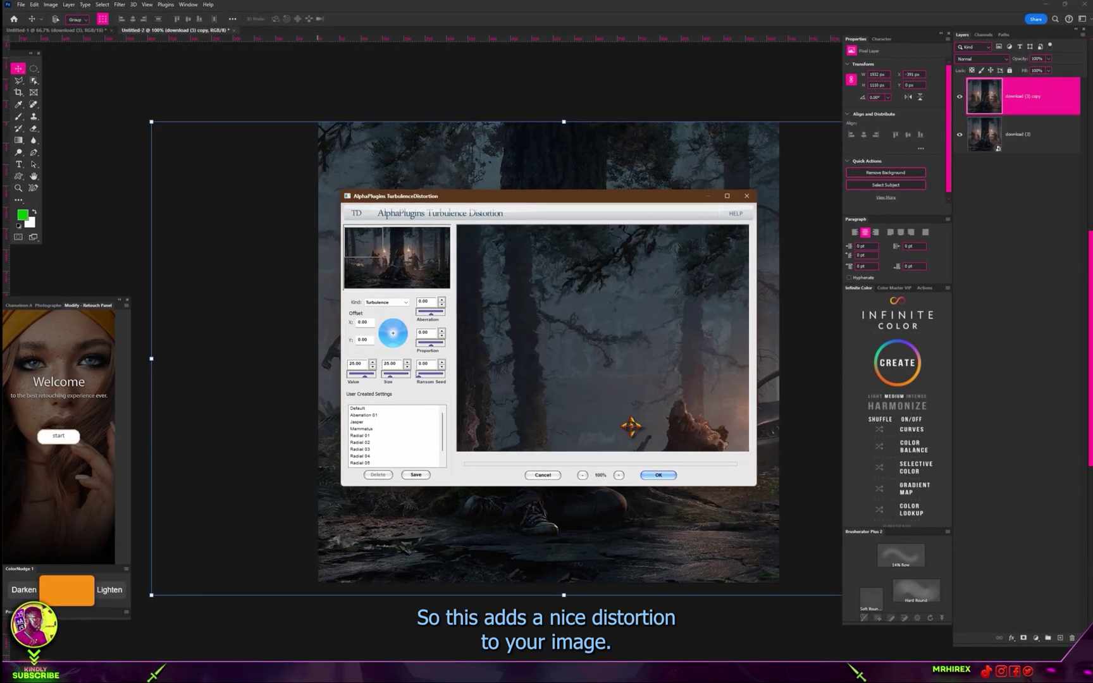
{"action": "left_click_drag", "start_coordinate": [621, 413], "coordinate": [595, 304]}
{"action": "left_click_drag", "start_coordinate": [562, 386], "coordinate": [609, 286]}
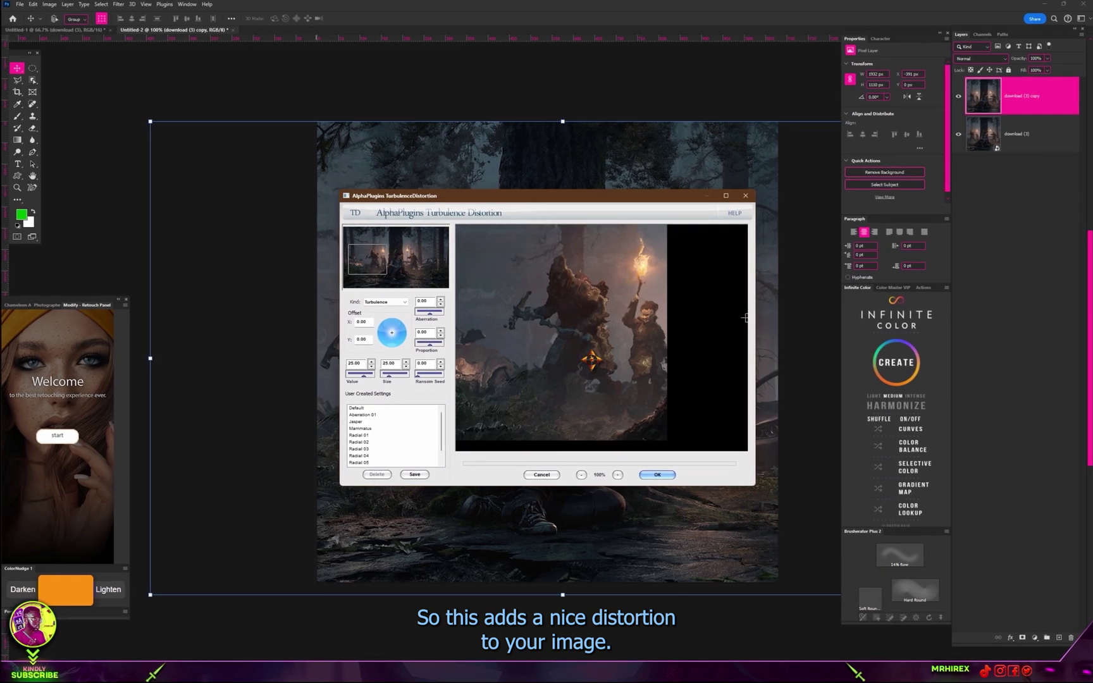
{"action": "left_click_drag", "start_coordinate": [553, 373], "coordinate": [629, 329]}
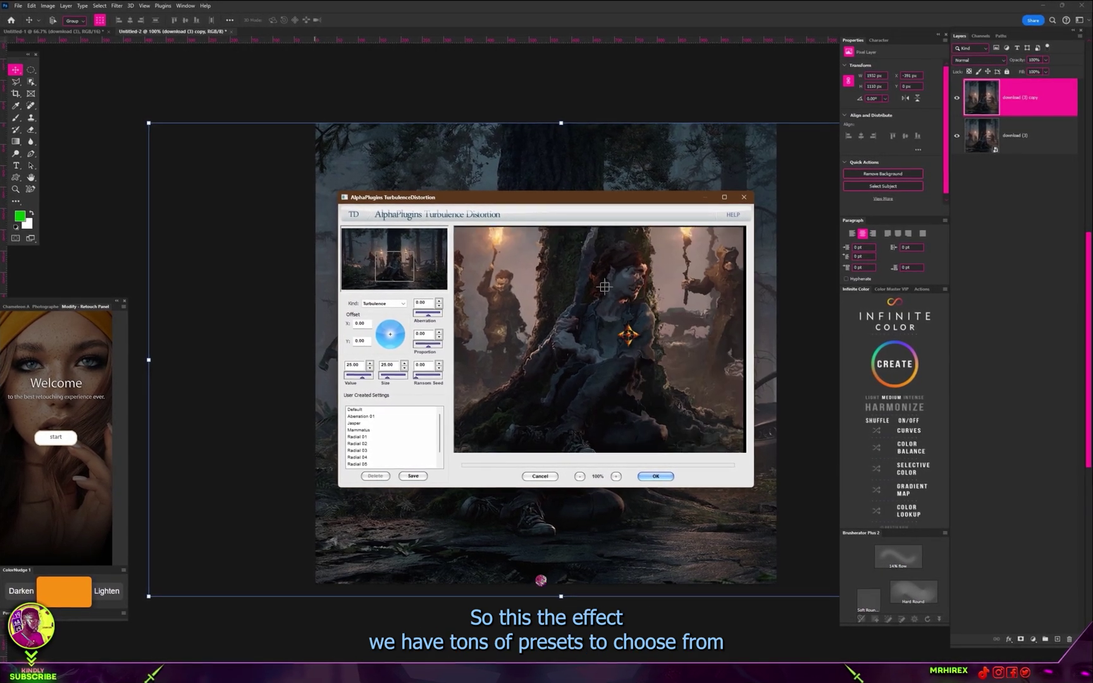
{"action": "left_click", "coordinate": [363, 416]}
{"action": "left_click_drag", "start_coordinate": [568, 300], "coordinate": [575, 339]}
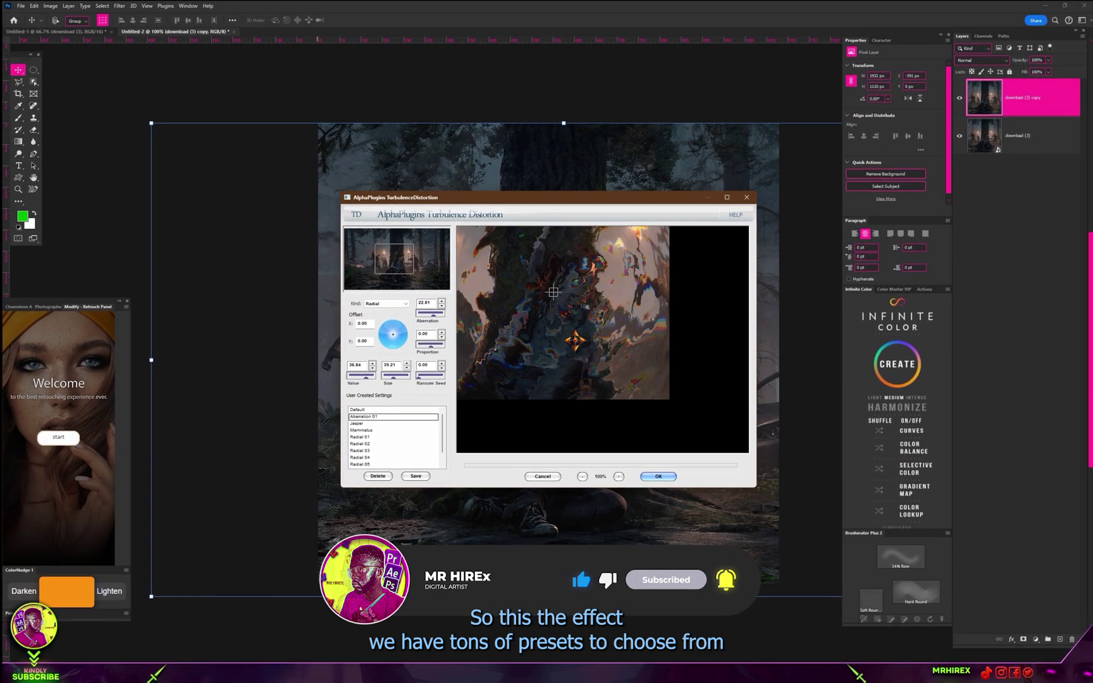
{"action": "left_click", "coordinate": [362, 443]}
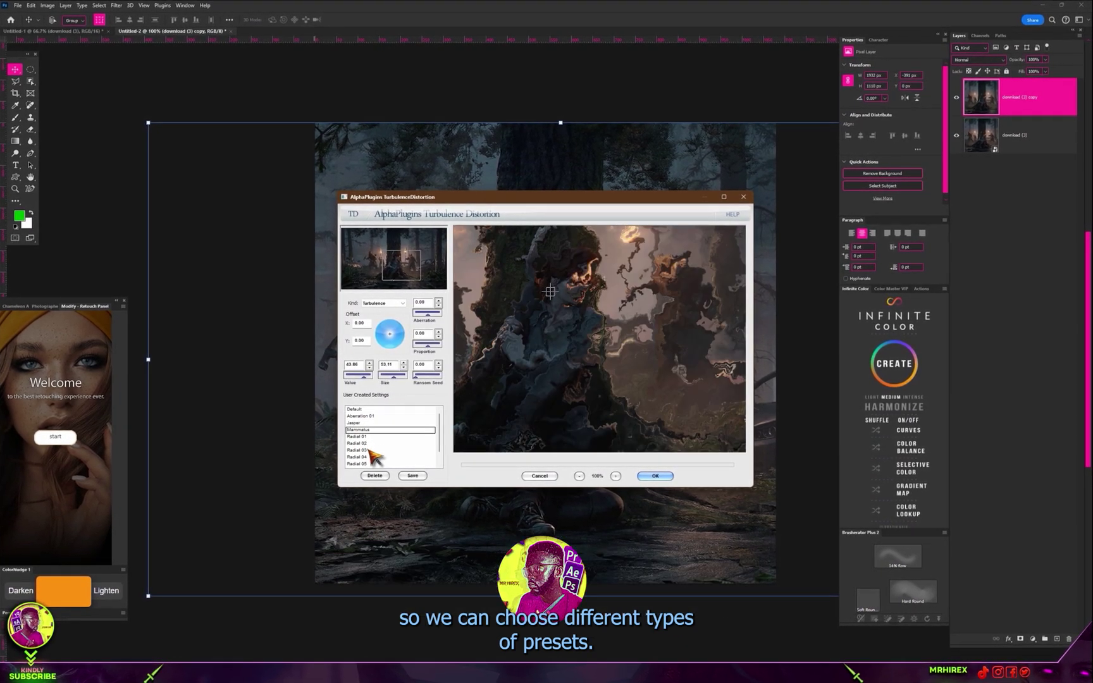
{"action": "scroll", "coordinate": [377, 465], "scroll_direction": "down", "scroll_amount": 1}
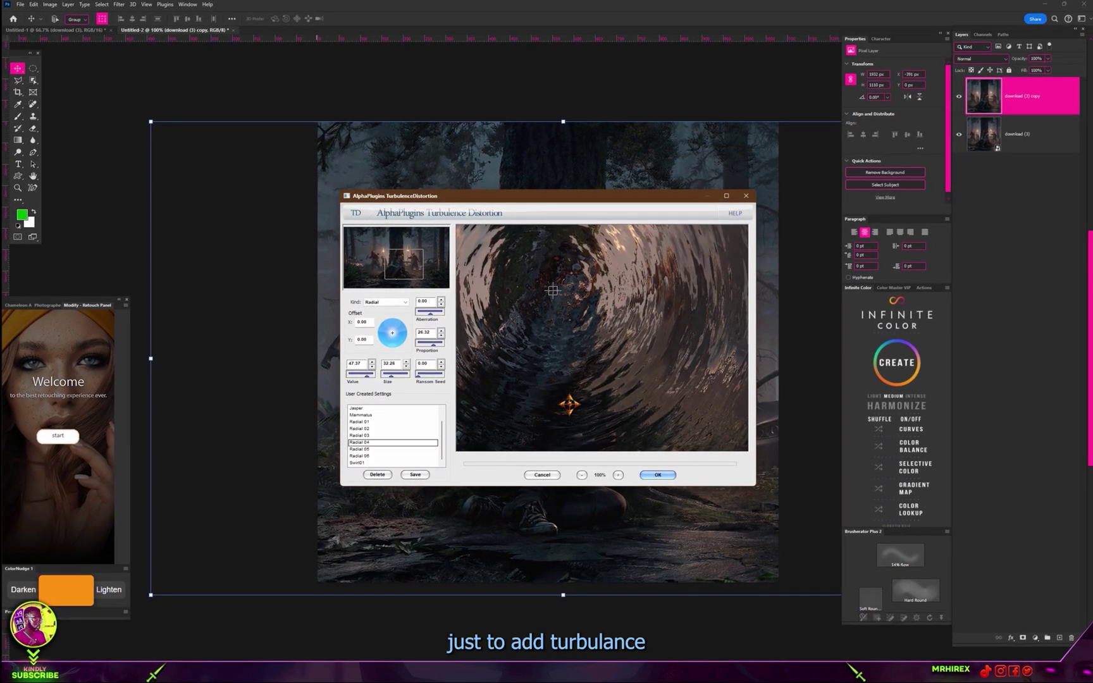
{"action": "left_click", "coordinate": [662, 477]}
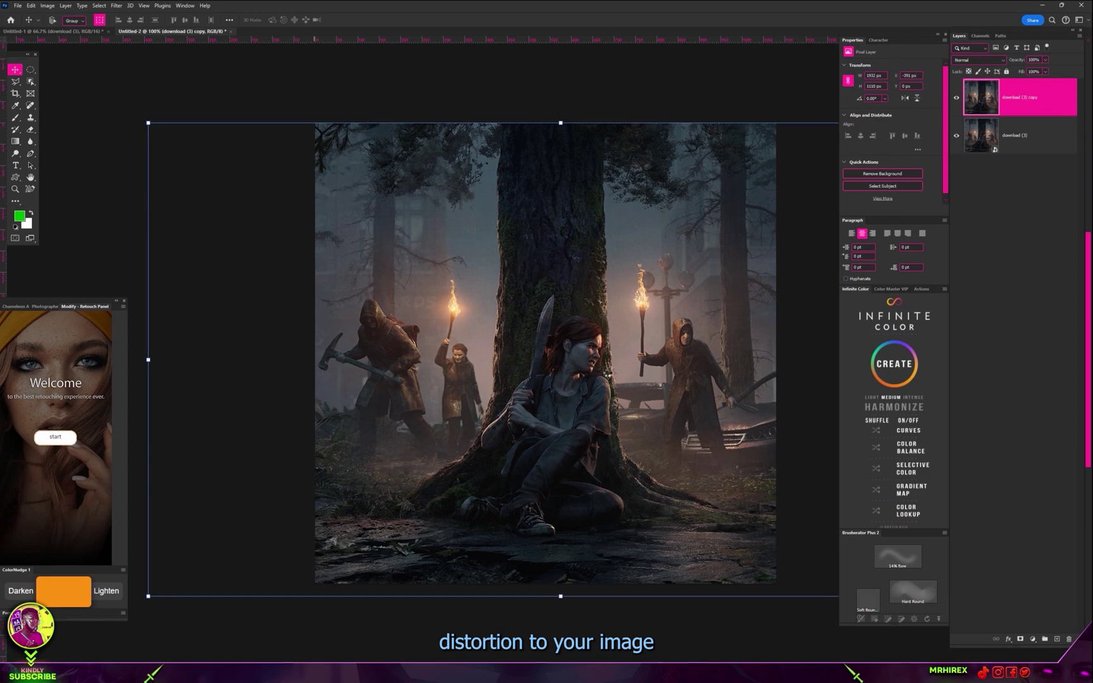
{"action": "scroll", "coordinate": [576, 406], "scroll_direction": "up", "scroll_amount": 3}
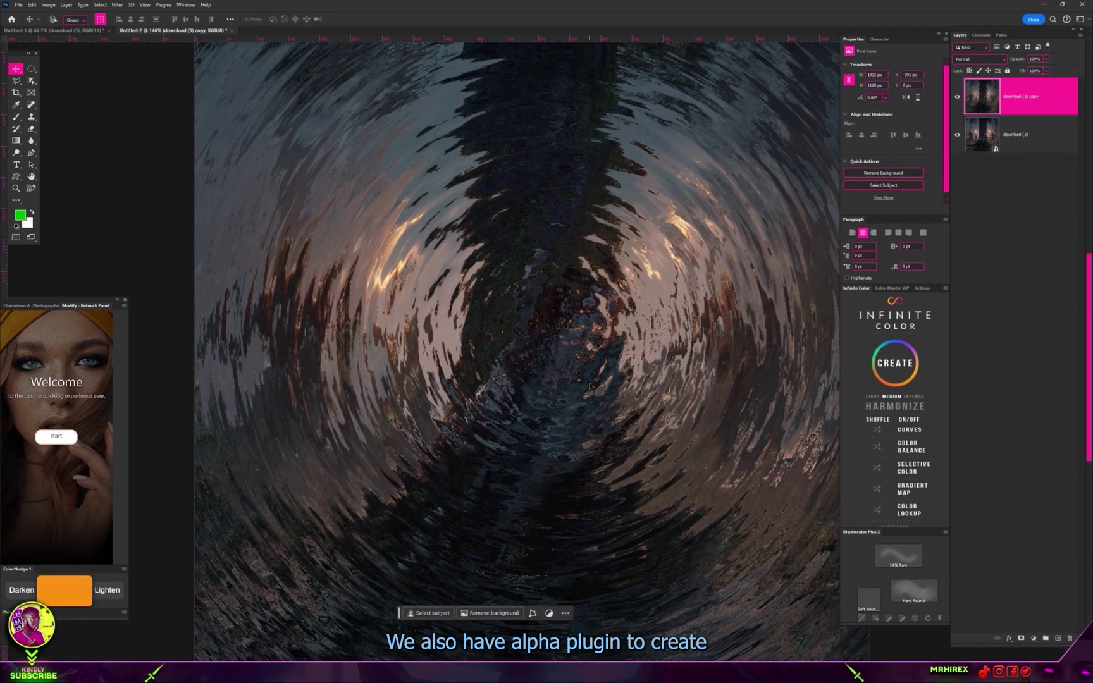
Undo the Radial 02 swirl on the copied forest layer with Ctrl+Z.
{"action": "key", "text": "ctrl+z"}
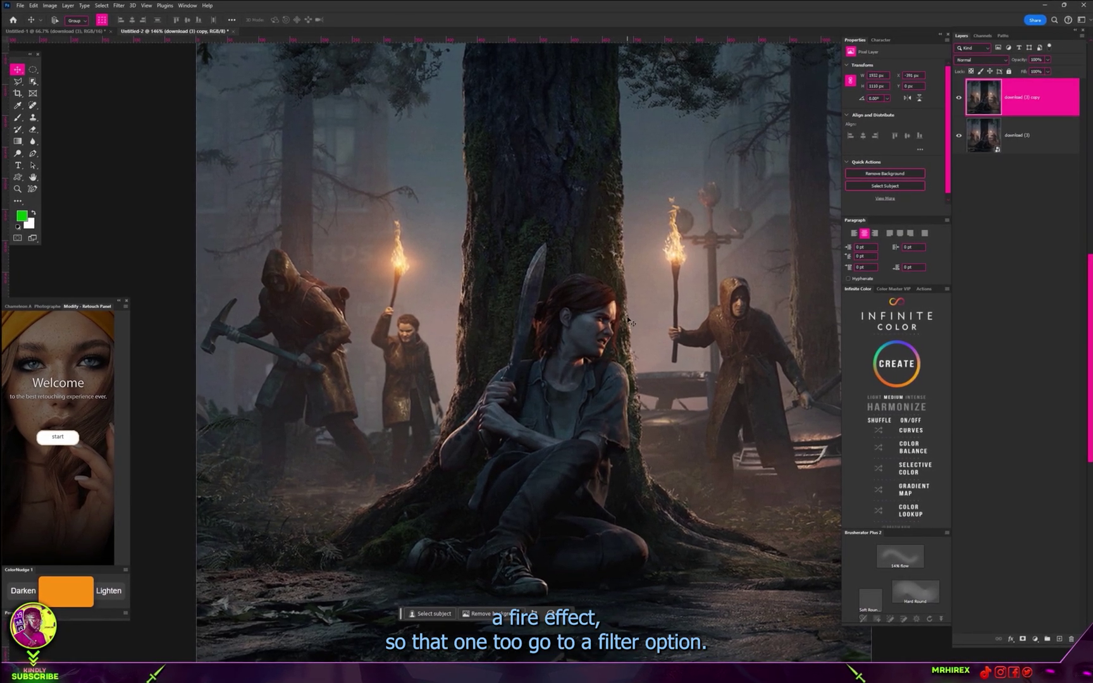
{"action": "left_click", "coordinate": [119, 5]}
{"action": "mouse_move", "coordinate": [171, 270]}
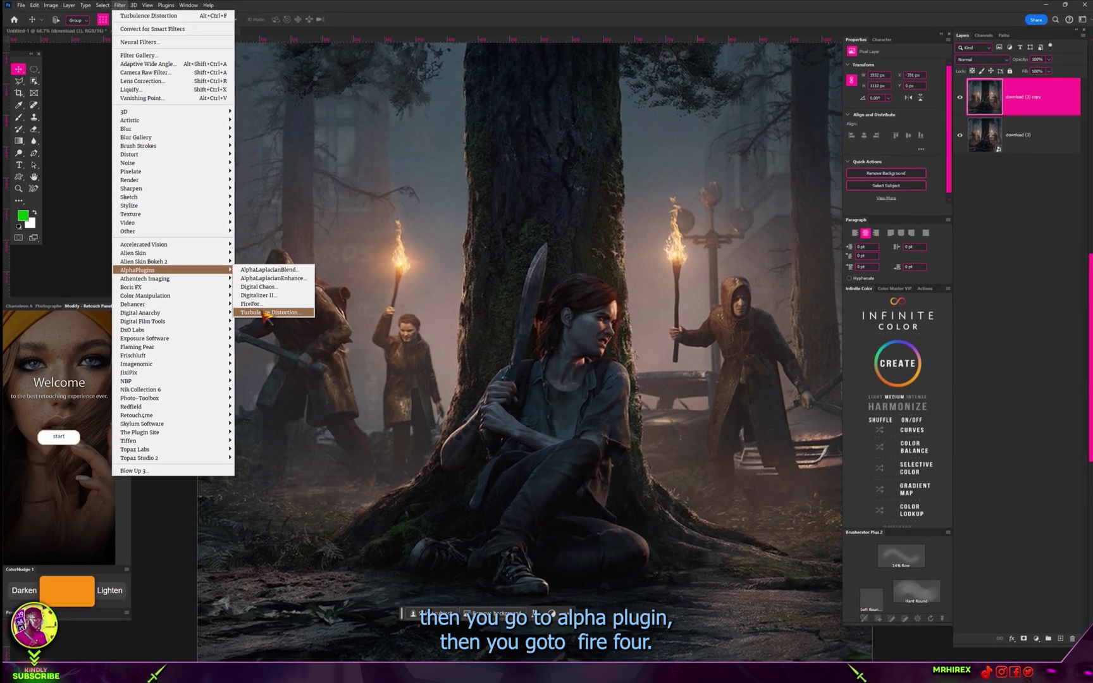
{"action": "left_click", "coordinate": [262, 304]}
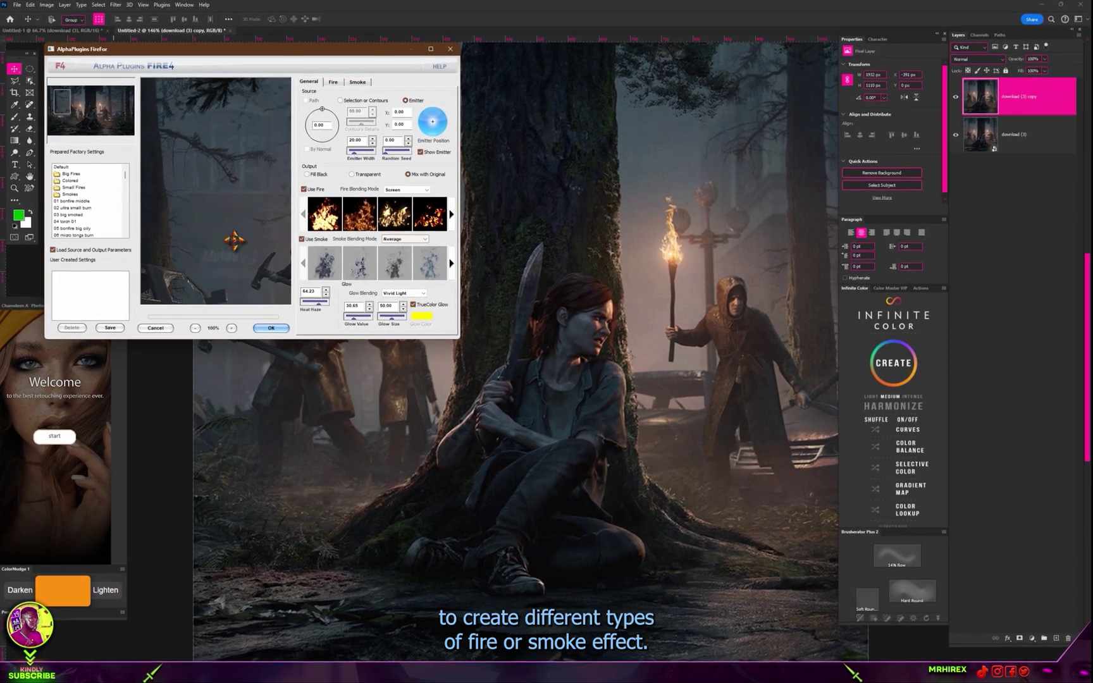
{"action": "mouse_move", "coordinate": [232, 237]}
{"action": "left_mouse_down"}
{"action": "mouse_move", "coordinate": [227, 226]}
{"action": "mouse_move", "coordinate": [265, 265]}
{"action": "mouse_move", "coordinate": [255, 231]}
{"action": "left_mouse_up"}
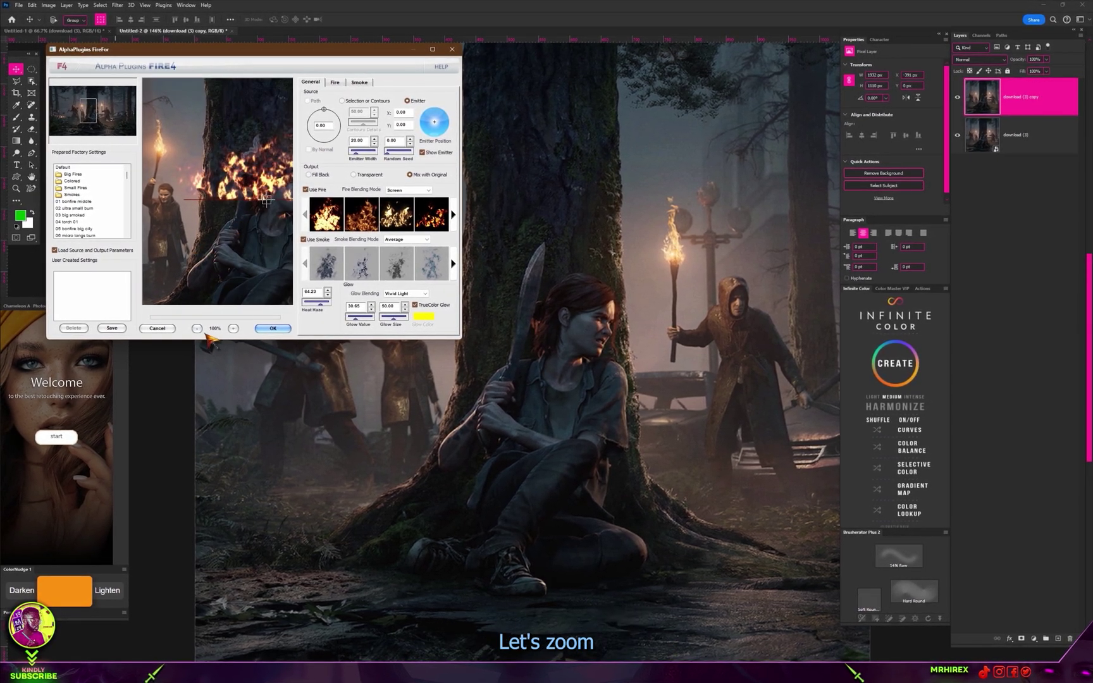
{"action": "left_click", "coordinate": [197, 329]}
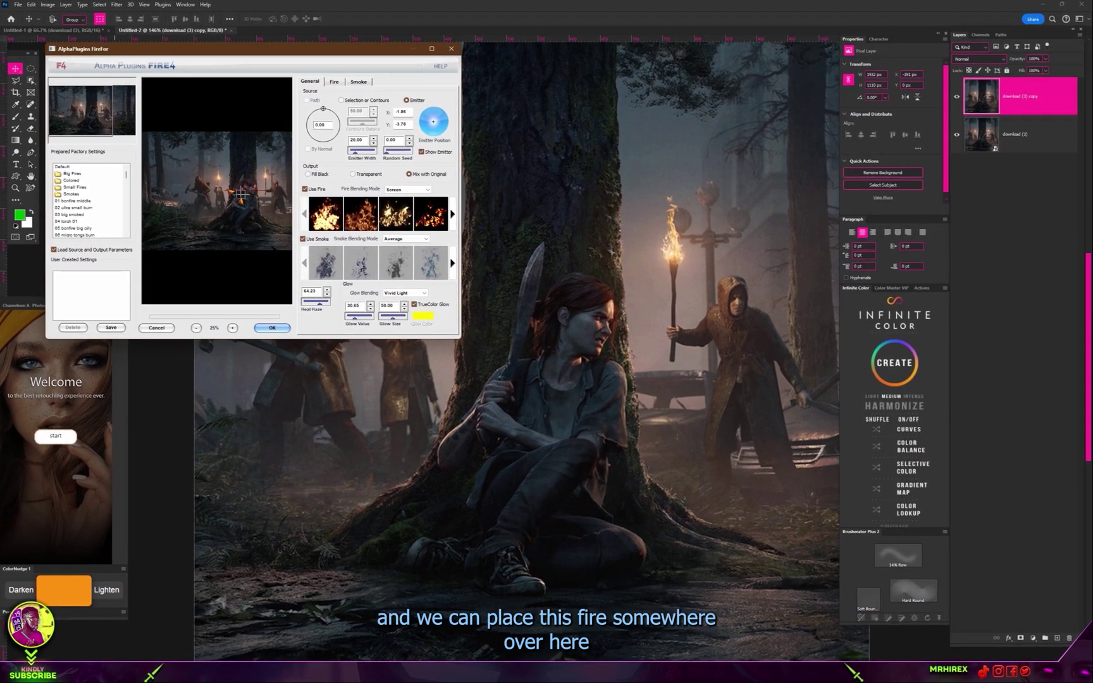
{"action": "left_click", "coordinate": [229, 252]}
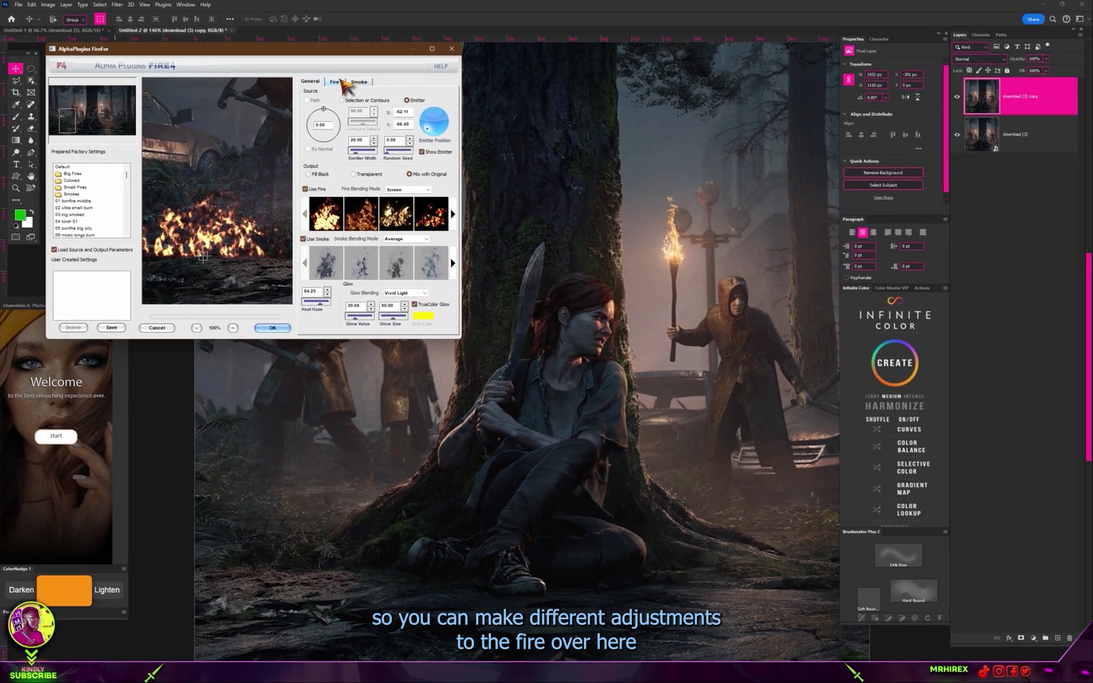
{"action": "left_click", "coordinate": [334, 82]}
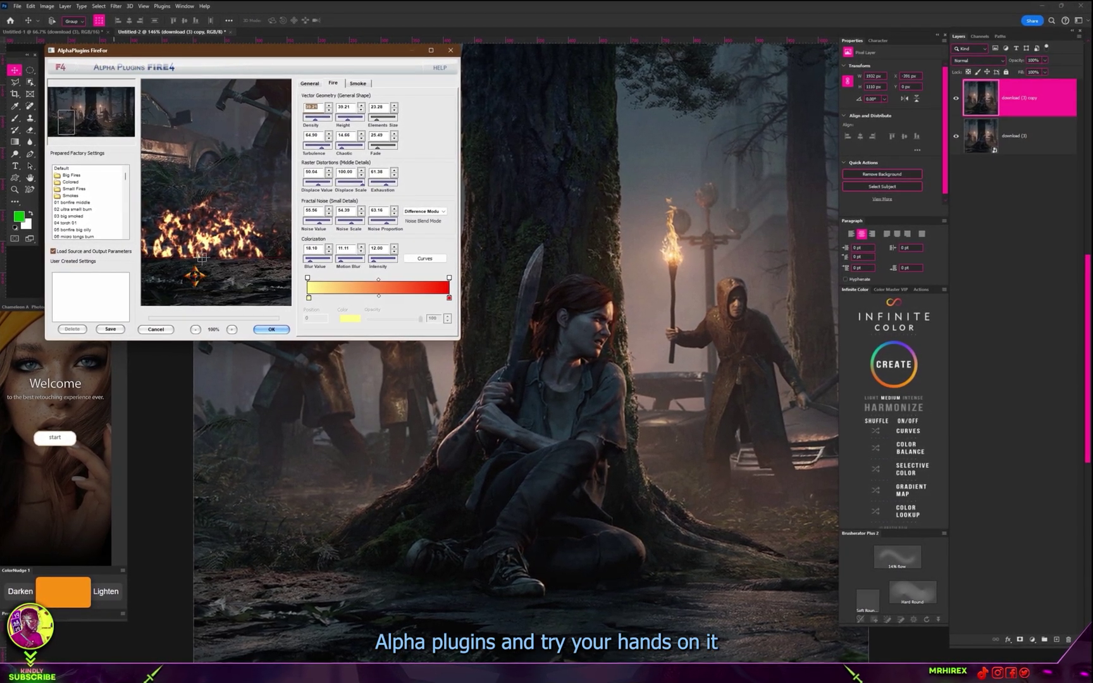
{"action": "left_click", "coordinate": [275, 331]}
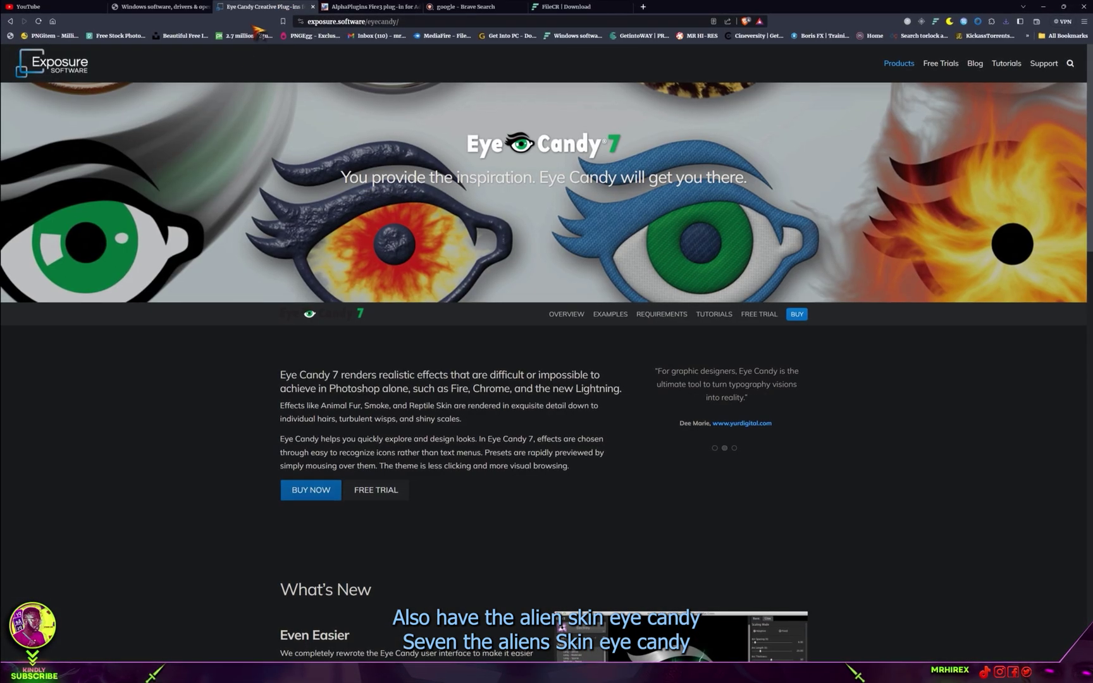
{"action": "scroll", "coordinate": [610, 299], "scroll_direction": "down", "scroll_amount": 1}
Go to the EXAMPLES gallery on the Eye Candy 7 page.
{"action": "left_click", "coordinate": [609, 296]}
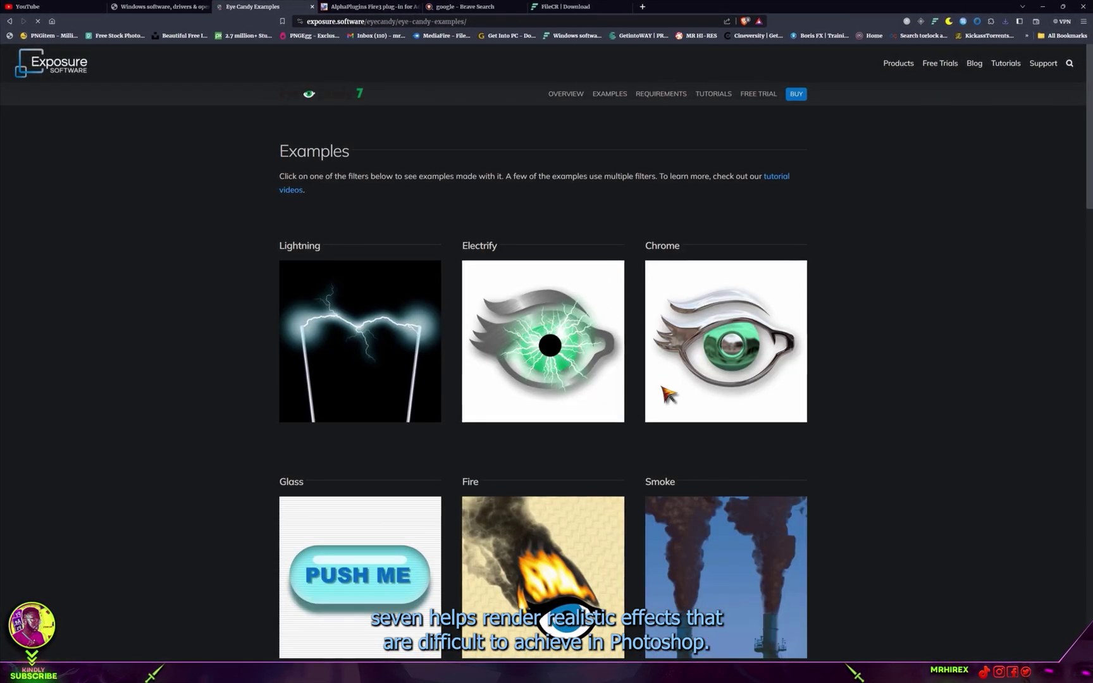
{"action": "scroll", "coordinate": [1038, 371], "scroll_direction": "down", "scroll_amount": 1}
{"action": "scroll", "coordinate": [1036, 370], "scroll_direction": "down", "scroll_amount": 1}
{"action": "scroll", "coordinate": [1037, 374], "scroll_direction": "down", "scroll_amount": 1}
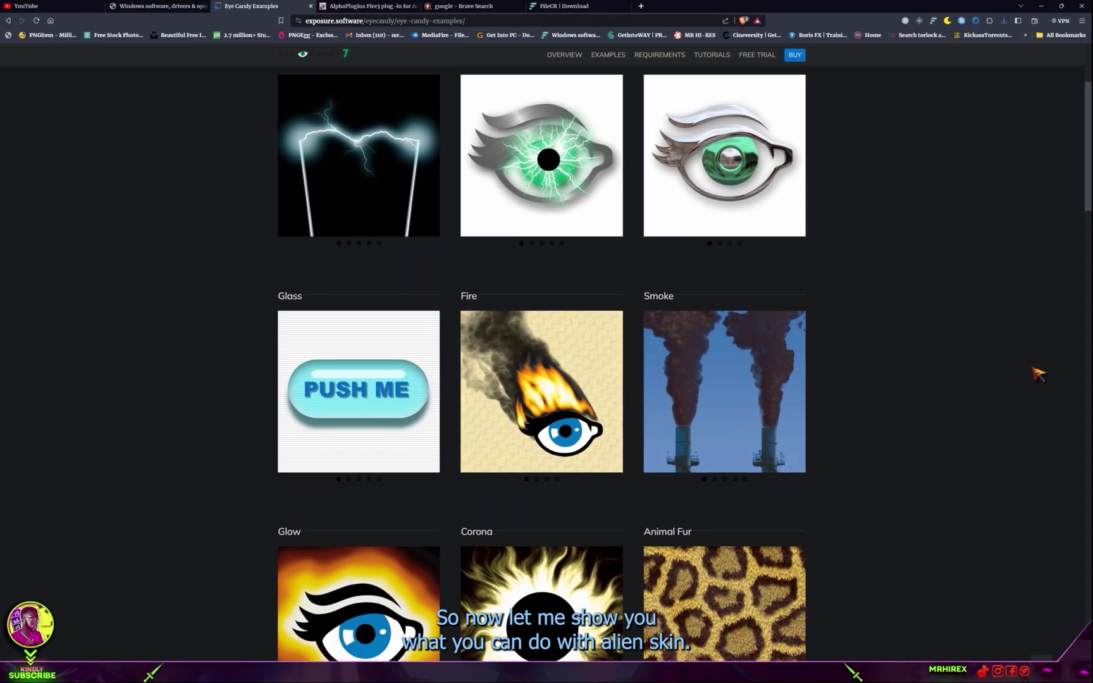
{"action": "scroll", "coordinate": [1036, 372], "scroll_direction": "down", "scroll_amount": 1}
{"action": "scroll", "coordinate": [1038, 373], "scroll_direction": "down", "scroll_amount": 2}
{"action": "scroll", "coordinate": [1037, 371], "scroll_direction": "down", "scroll_amount": 3}
{"action": "scroll", "coordinate": [1038, 372], "scroll_direction": "down", "scroll_amount": 2}
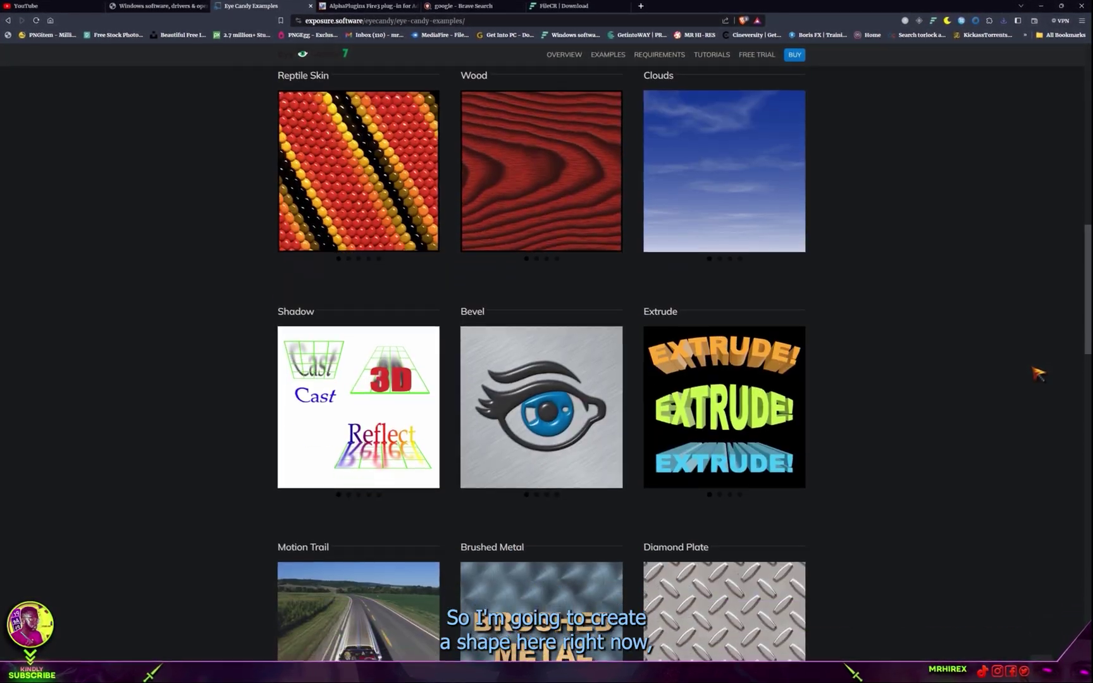
{"action": "scroll", "coordinate": [1037, 372], "scroll_direction": "down", "scroll_amount": 2}
{"action": "scroll", "coordinate": [1038, 374], "scroll_direction": "down", "scroll_amount": 2}
{"action": "scroll", "coordinate": [1040, 374], "scroll_direction": "down", "scroll_amount": 2}
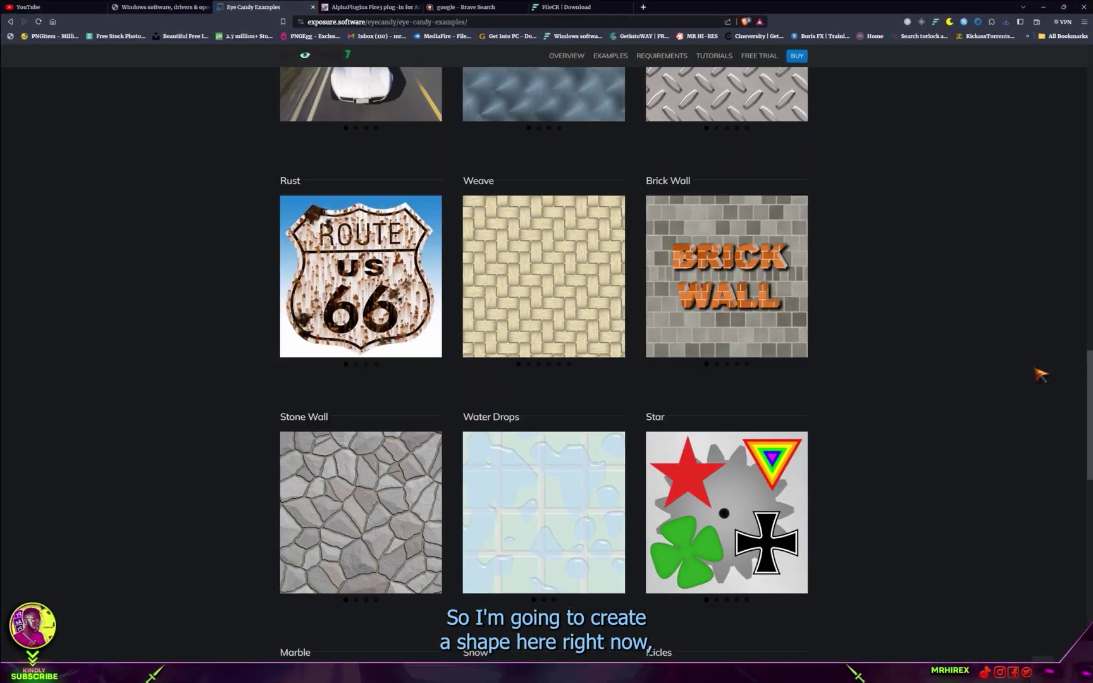
{"action": "scroll", "coordinate": [1039, 374], "scroll_direction": "down", "scroll_amount": 4}
{"action": "scroll", "coordinate": [1039, 373], "scroll_direction": "down", "scroll_amount": 3}
{"action": "scroll", "coordinate": [1040, 374], "scroll_direction": "up", "scroll_amount": 3}
{"action": "scroll", "coordinate": [1039, 374], "scroll_direction": "up", "scroll_amount": 7}
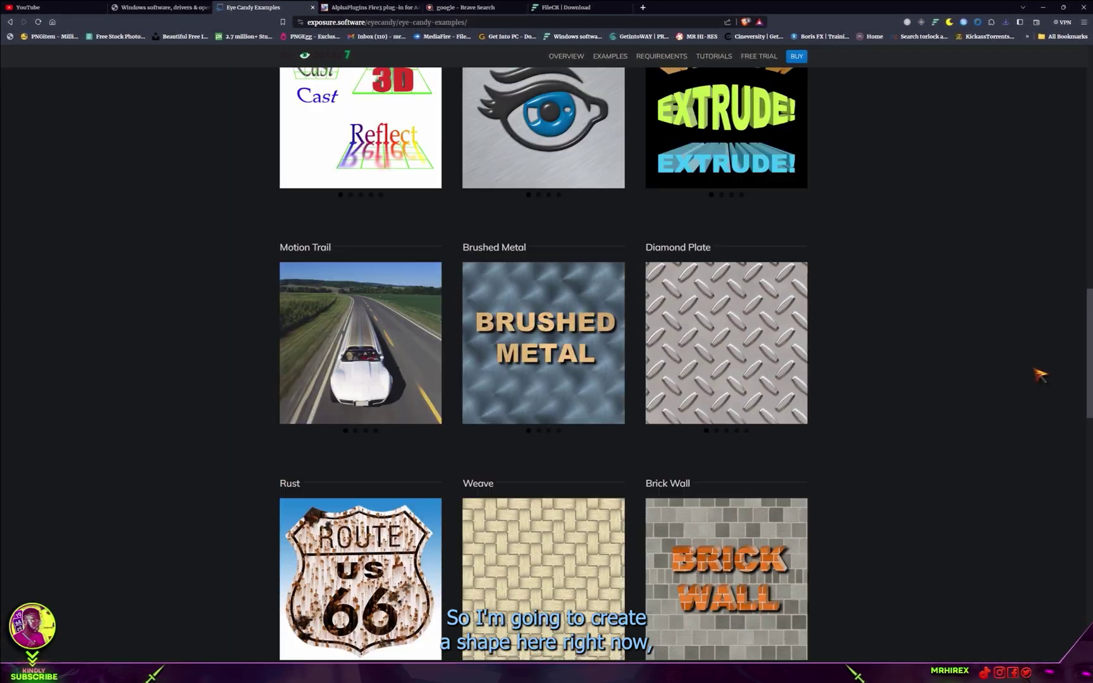
{"action": "scroll", "coordinate": [1040, 374], "scroll_direction": "up", "scroll_amount": 7}
{"action": "scroll", "coordinate": [1040, 374], "scroll_direction": "up", "scroll_amount": 3}
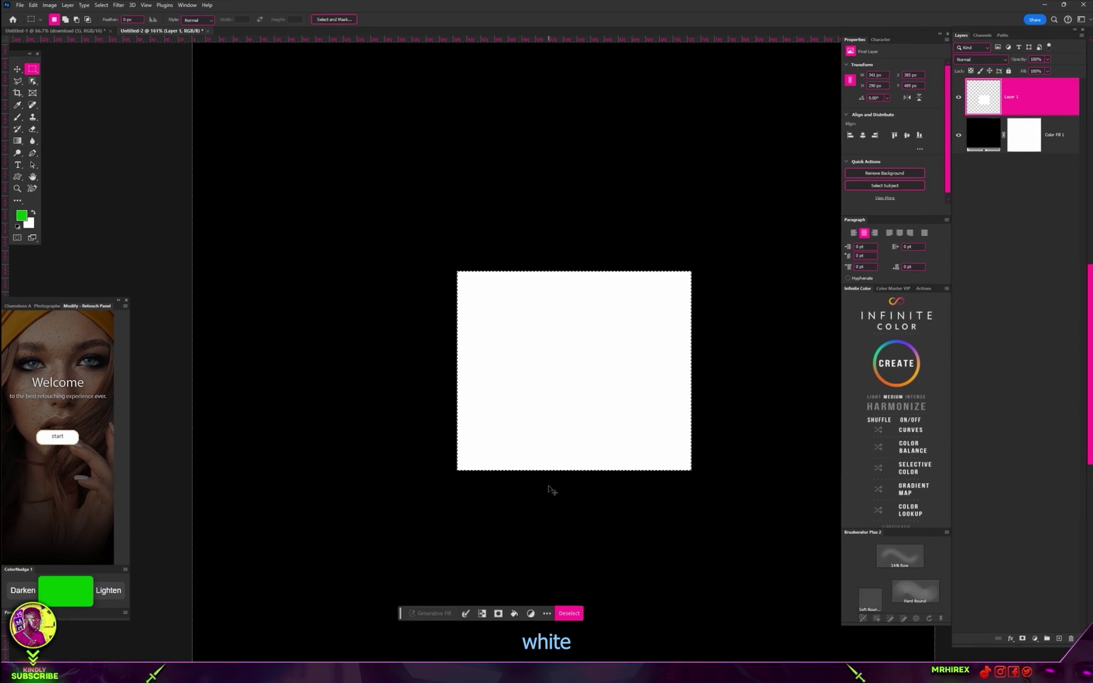
Deselect, make Layer 1 a smart object, and launch Eye Candy 7 on it.
{"action": "key", "text": "ctrl+d"}
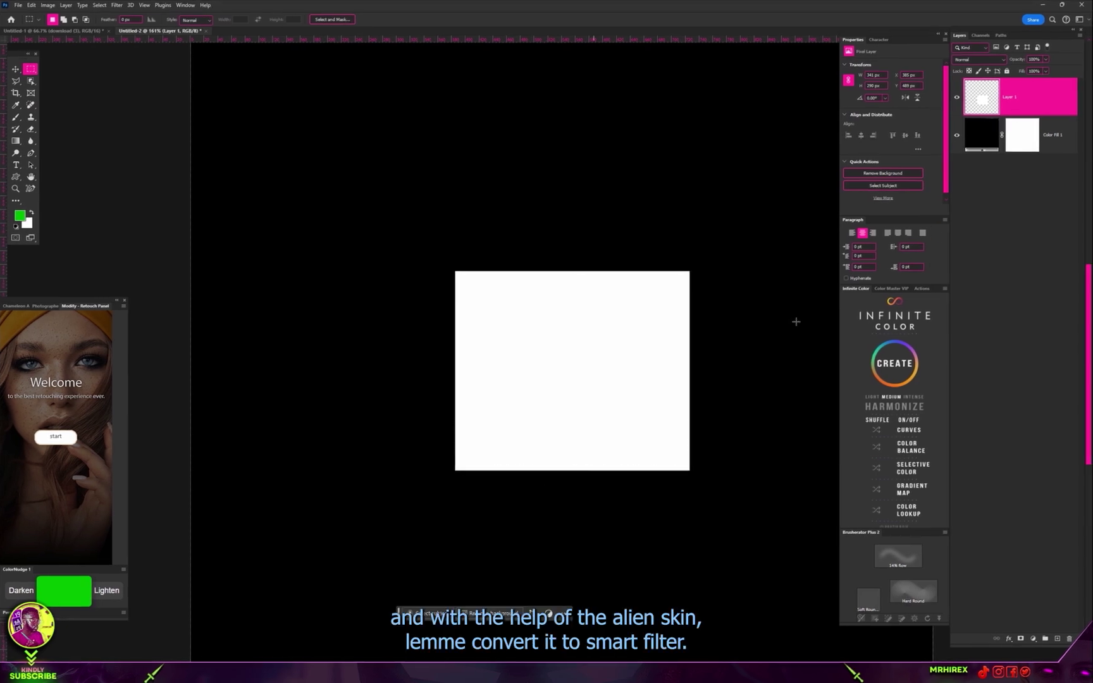
{"action": "right_click", "coordinate": [1028, 108]}
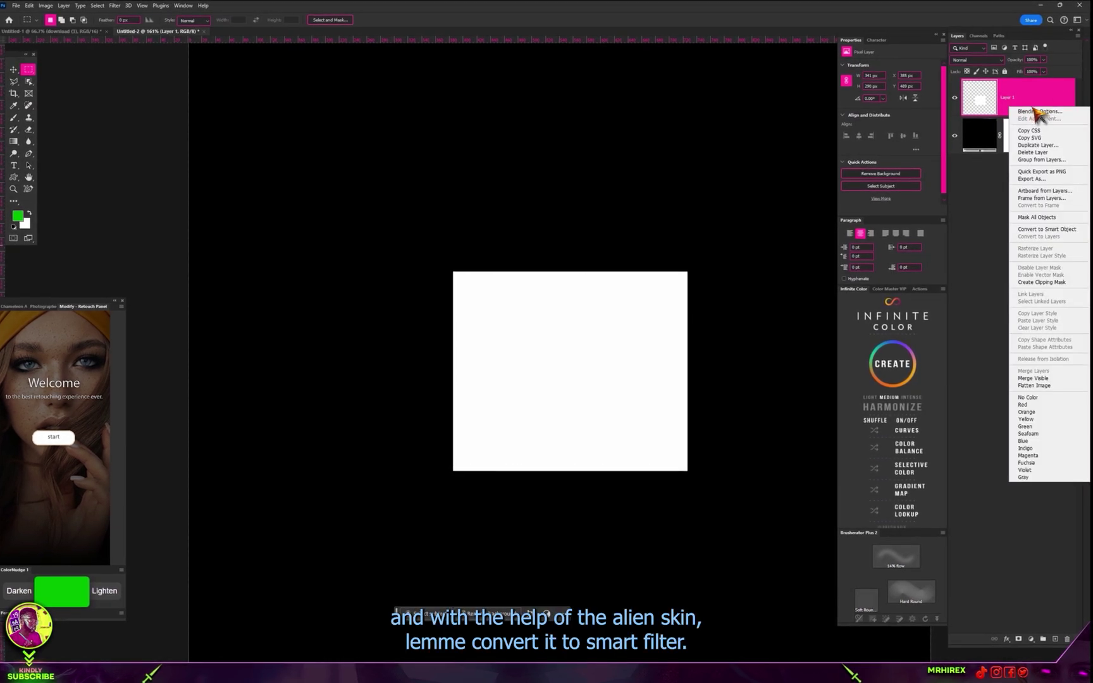
{"action": "left_click", "coordinate": [1050, 231]}
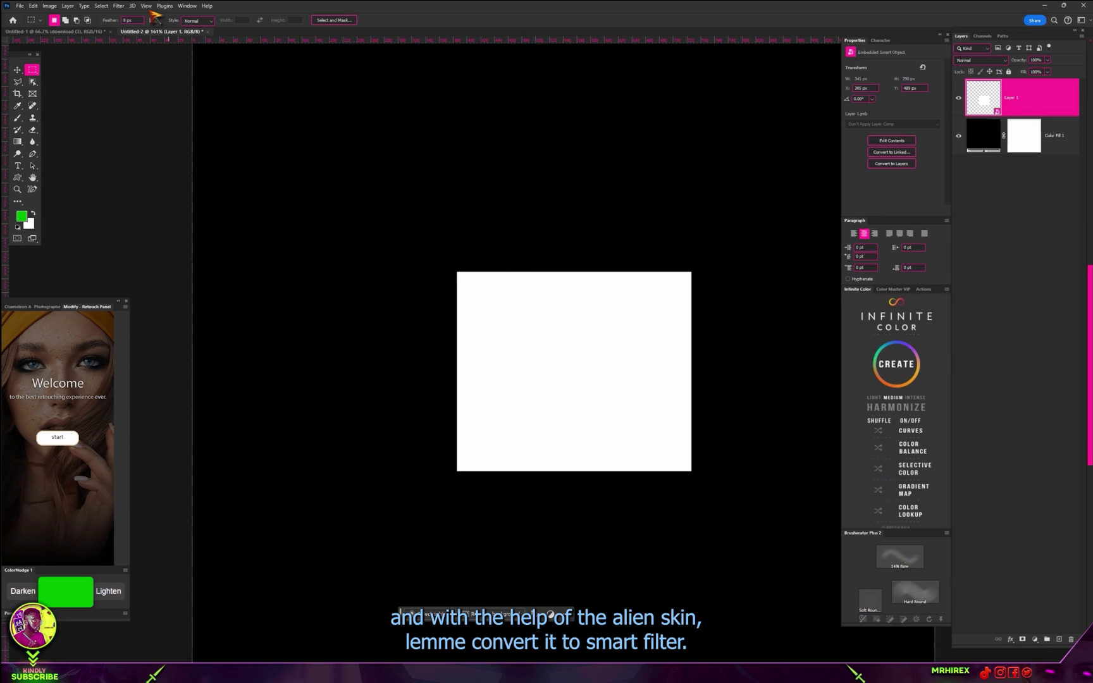
{"action": "left_click", "coordinate": [120, 5]}
{"action": "mouse_move", "coordinate": [130, 253]}
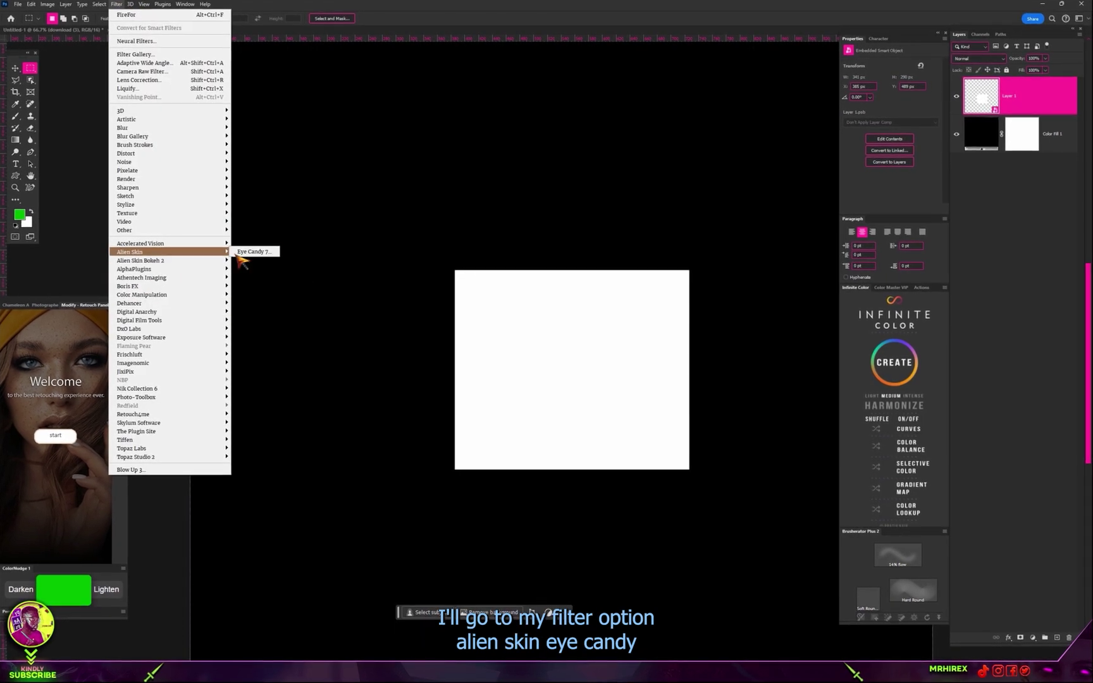
{"action": "left_click", "coordinate": [251, 252]}
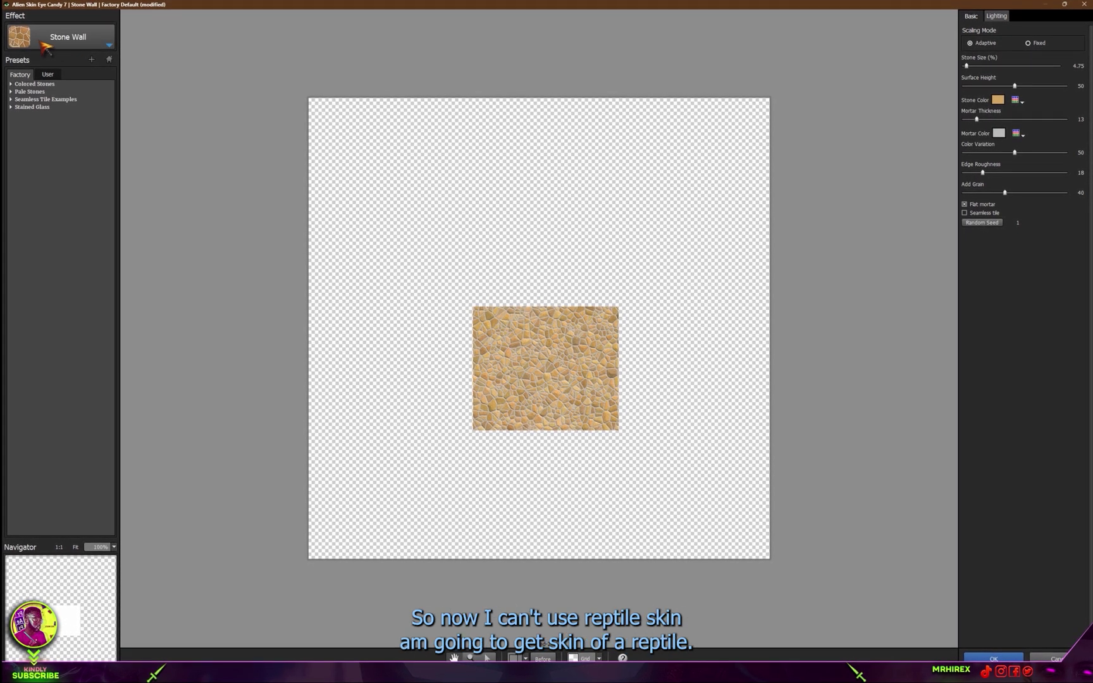
Apply Reptile Skin with smaller Feature Size, Aspect Ratio 1.26 and Surface Height near 60.
{"action": "left_click", "coordinate": [60, 41]}
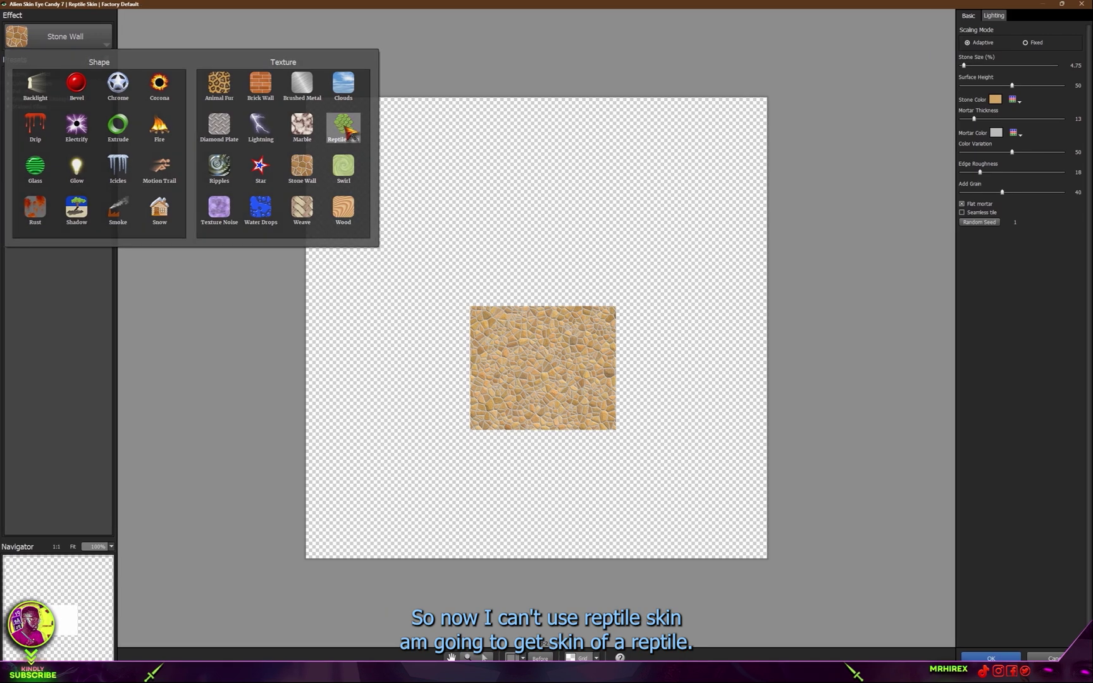
{"action": "left_click", "coordinate": [347, 126]}
{"action": "scroll", "coordinate": [546, 382], "scroll_direction": "up", "scroll_amount": 2}
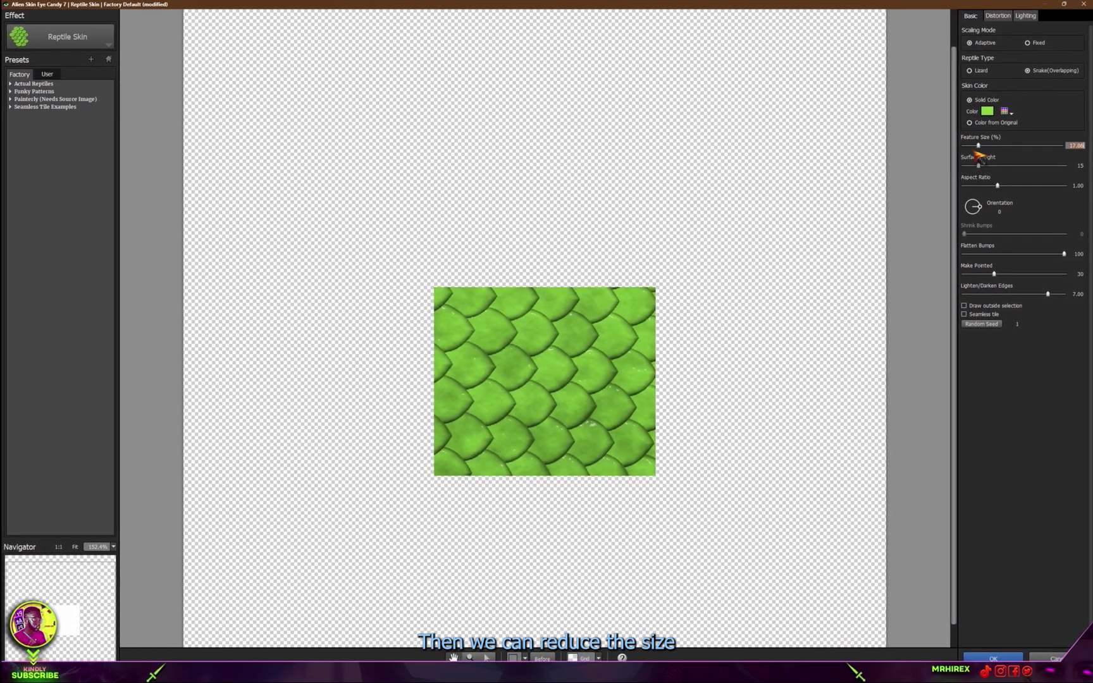
{"action": "left_click_drag", "start_coordinate": [980, 154], "coordinate": [985, 152]}
{"action": "scroll", "coordinate": [567, 415], "scroll_direction": "up", "scroll_amount": 2}
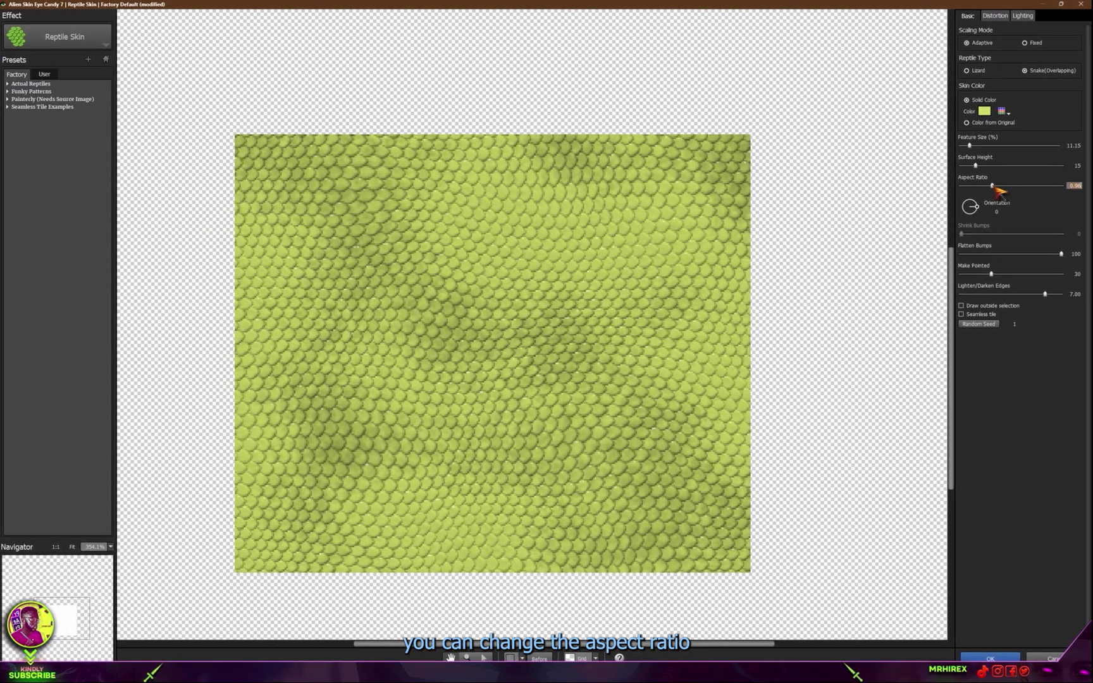
{"action": "left_click_drag", "start_coordinate": [992, 186], "coordinate": [1012, 185]}
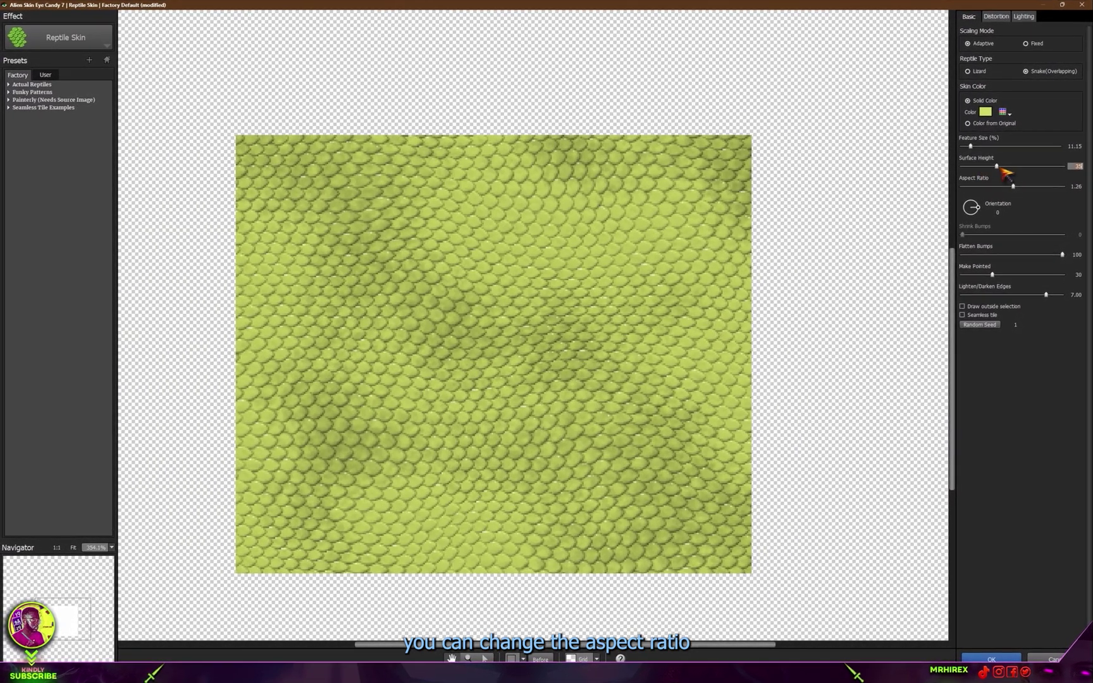
{"action": "left_click_drag", "start_coordinate": [994, 166], "coordinate": [1028, 171]}
{"action": "scroll", "coordinate": [516, 416], "scroll_direction": "up", "scroll_amount": 1}
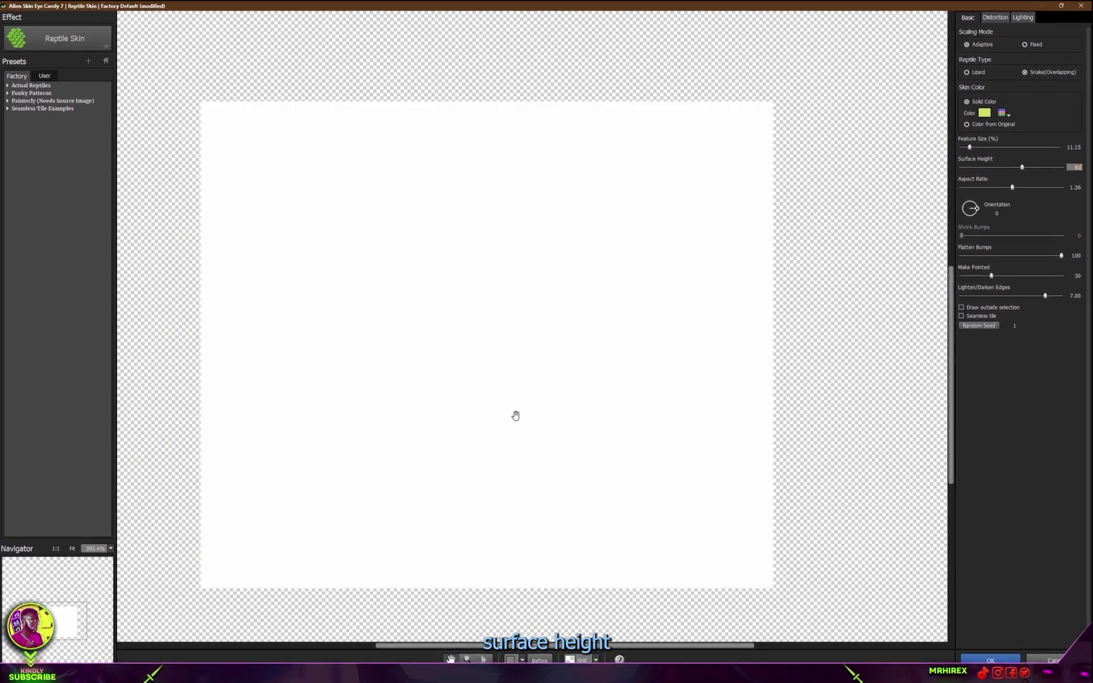
{"action": "scroll", "coordinate": [516, 416], "scroll_direction": "up", "scroll_amount": 1}
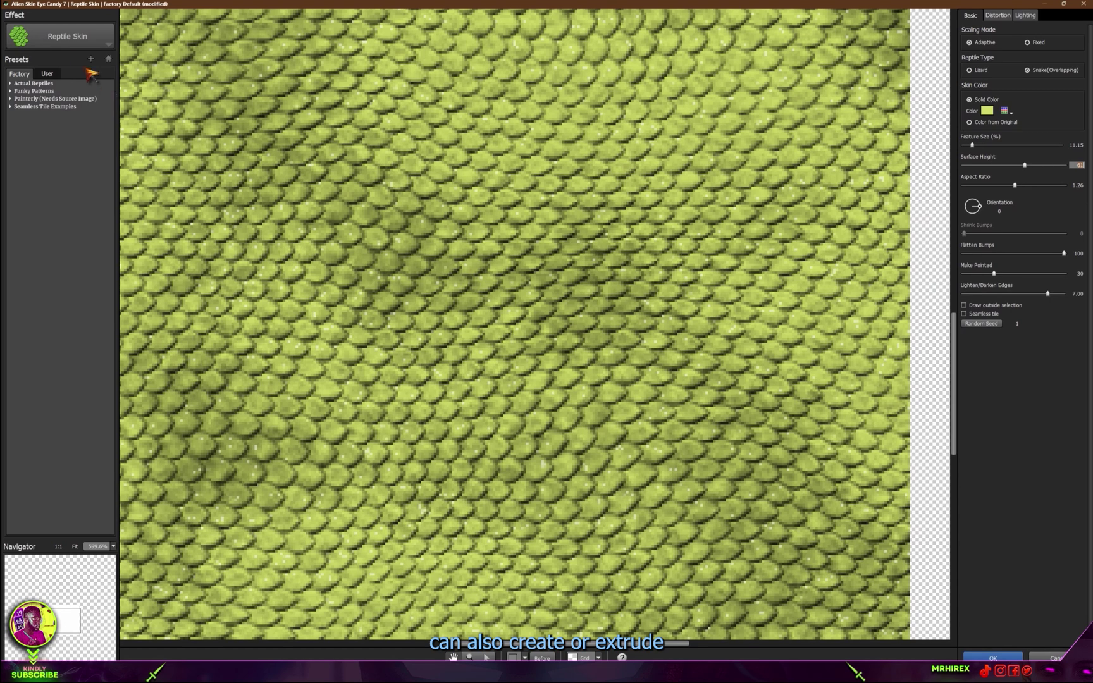
{"action": "left_click", "coordinate": [76, 45]}
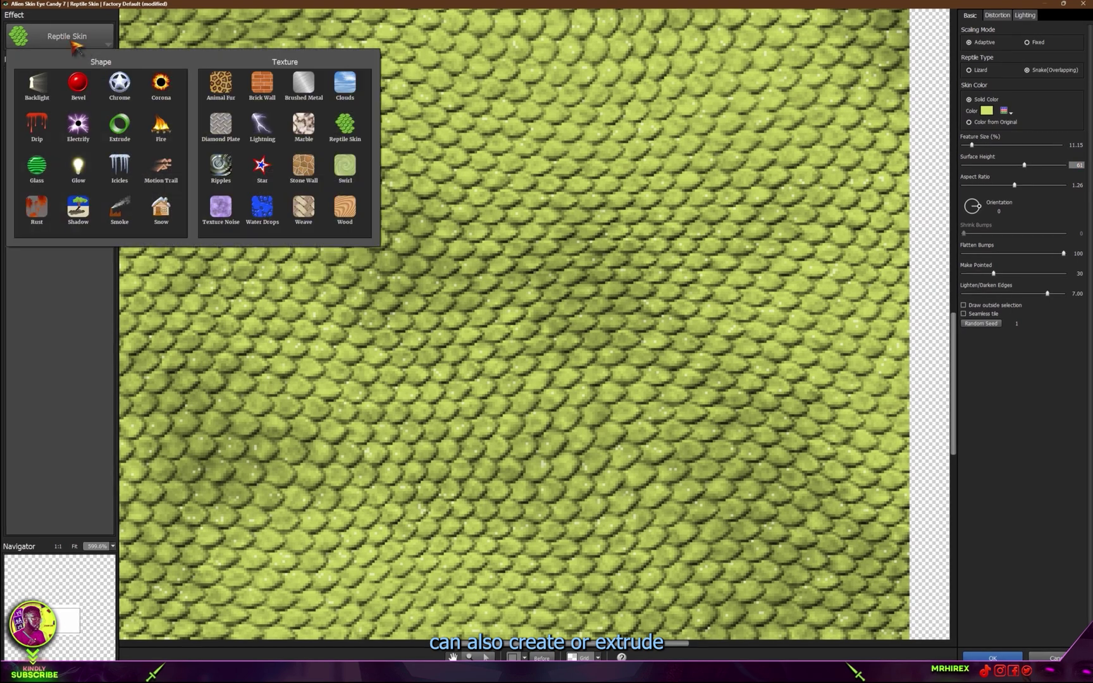
Extrude the rectangle toward the lower right, then switch to the Glass effect.
{"action": "left_click", "coordinate": [119, 125]}
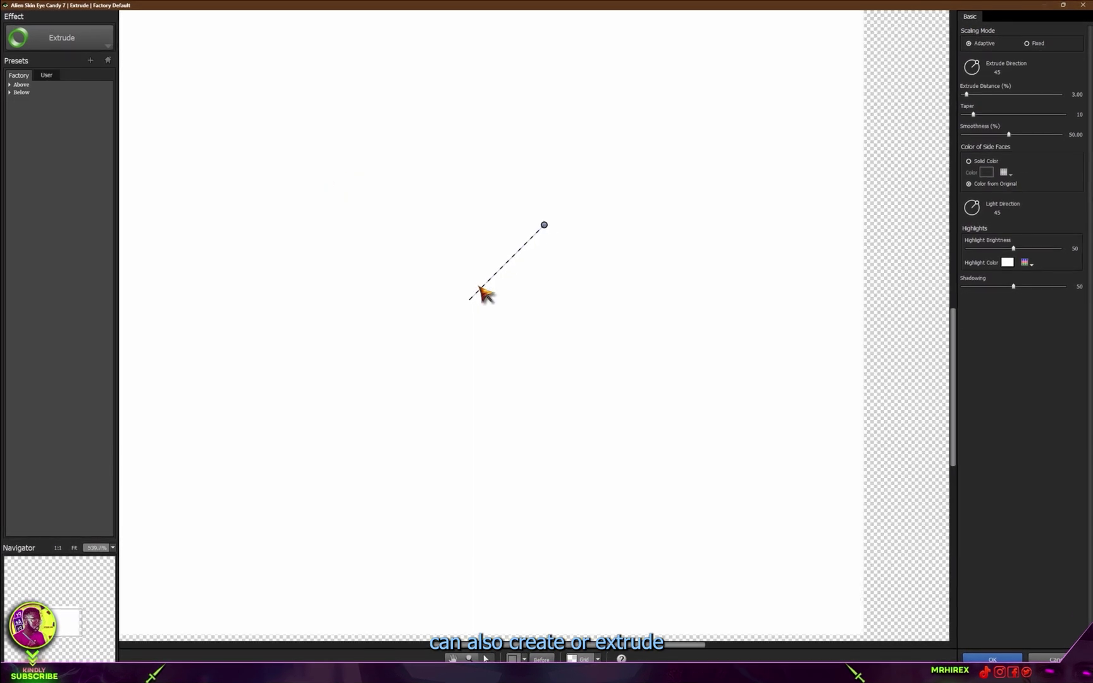
{"action": "scroll", "coordinate": [492, 310], "scroll_direction": "down", "scroll_amount": 1}
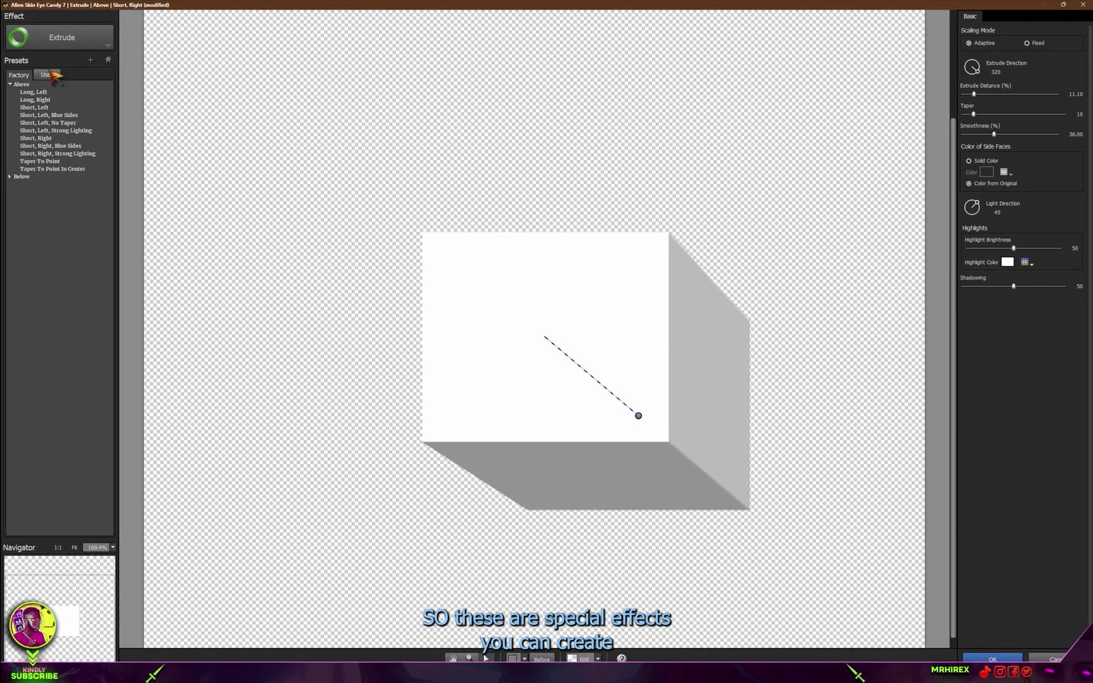
{"action": "left_click", "coordinate": [59, 38]}
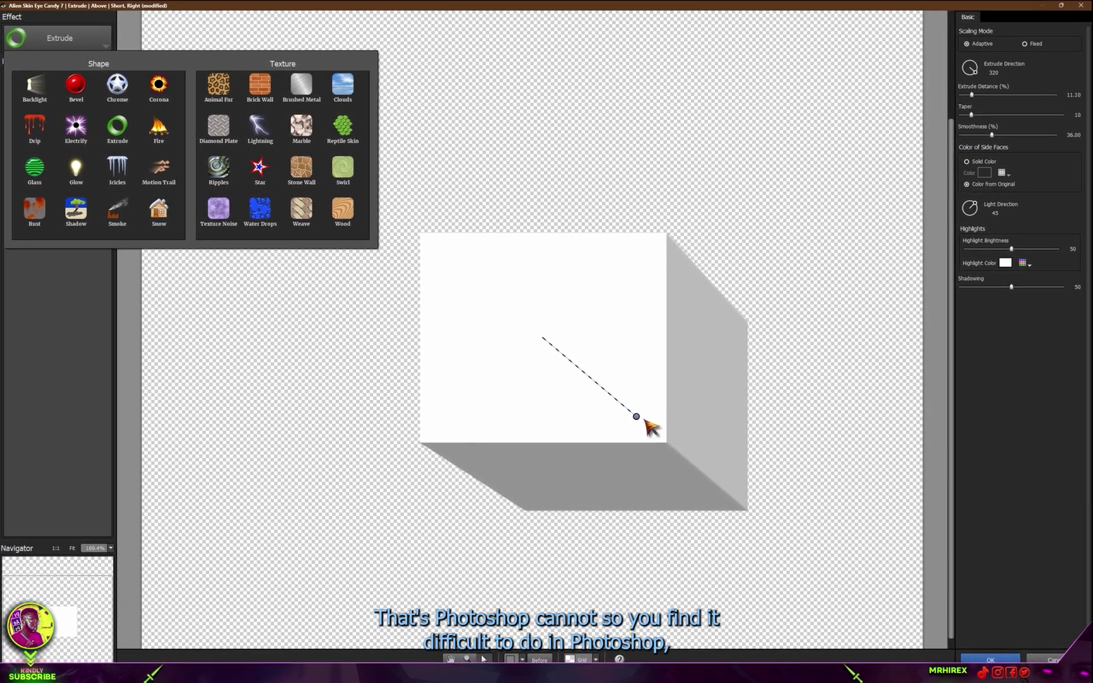
{"action": "left_click", "coordinate": [639, 418]}
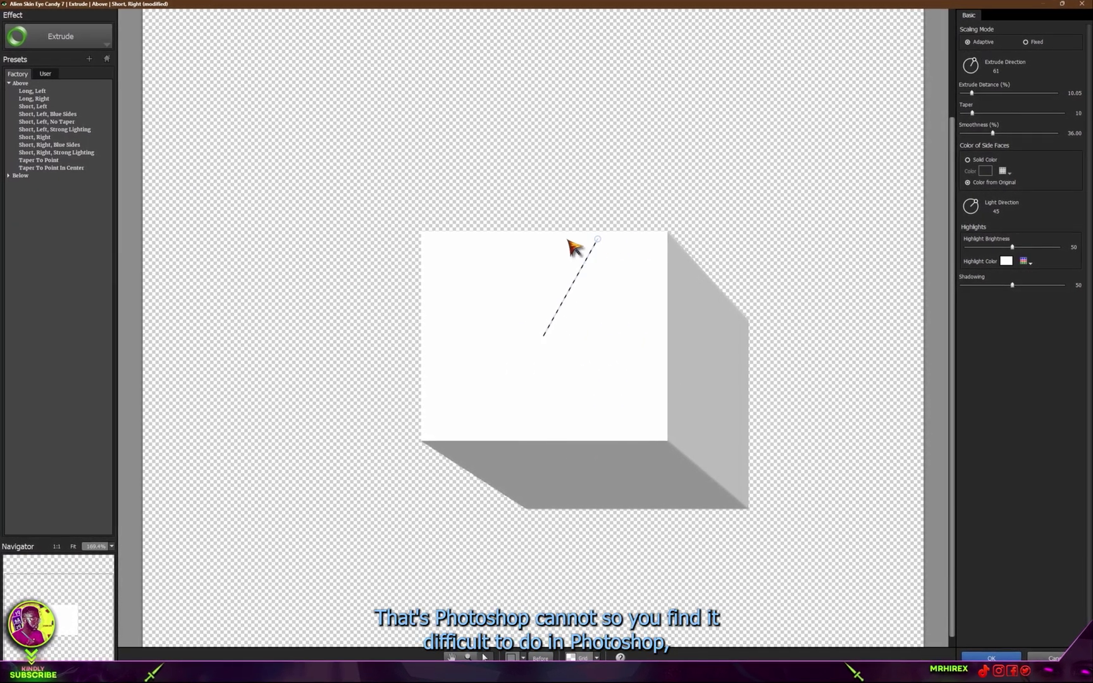
{"action": "mouse_move", "coordinate": [640, 418]}
{"action": "left_mouse_down"}
{"action": "mouse_move", "coordinate": [449, 222]}
{"action": "mouse_move", "coordinate": [395, 219]}
{"action": "left_mouse_up"}
{"action": "left_click_drag", "start_coordinate": [465, 298], "coordinate": [469, 298]}
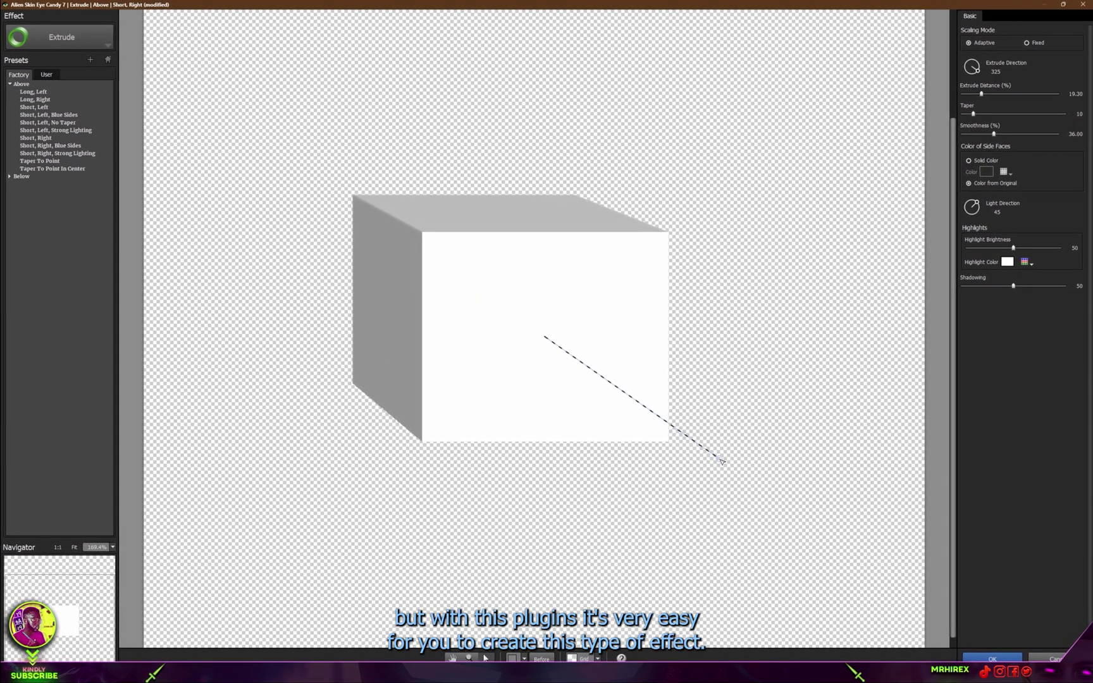
{"action": "left_click_drag", "start_coordinate": [723, 461], "coordinate": [684, 368]}
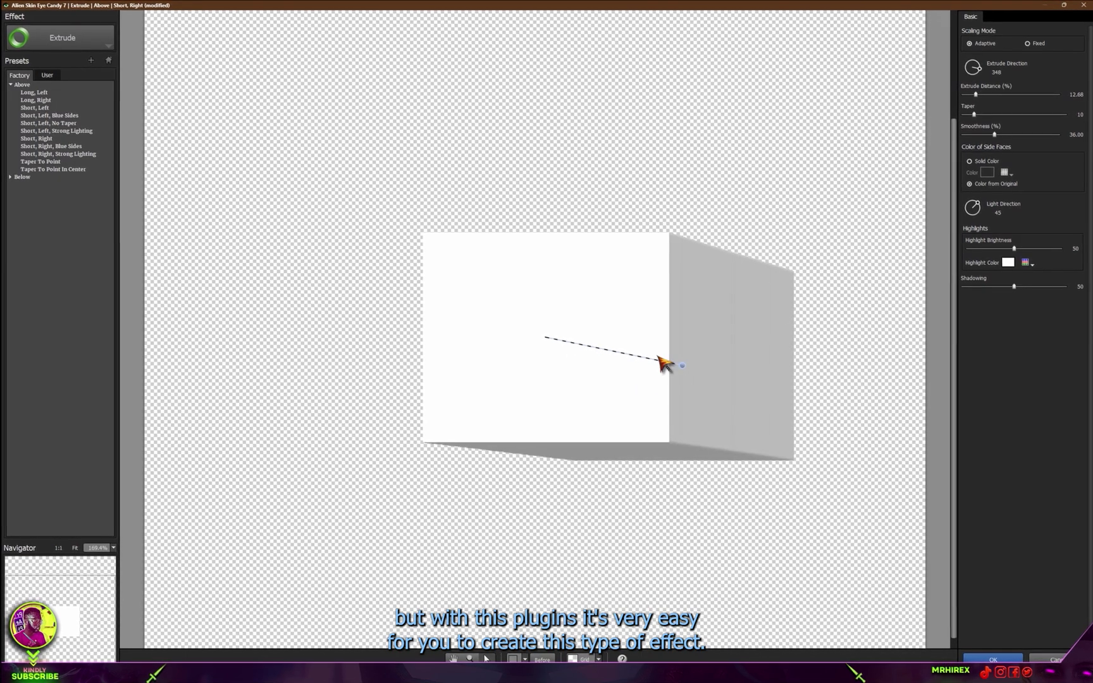
{"action": "left_click", "coordinate": [59, 38]}
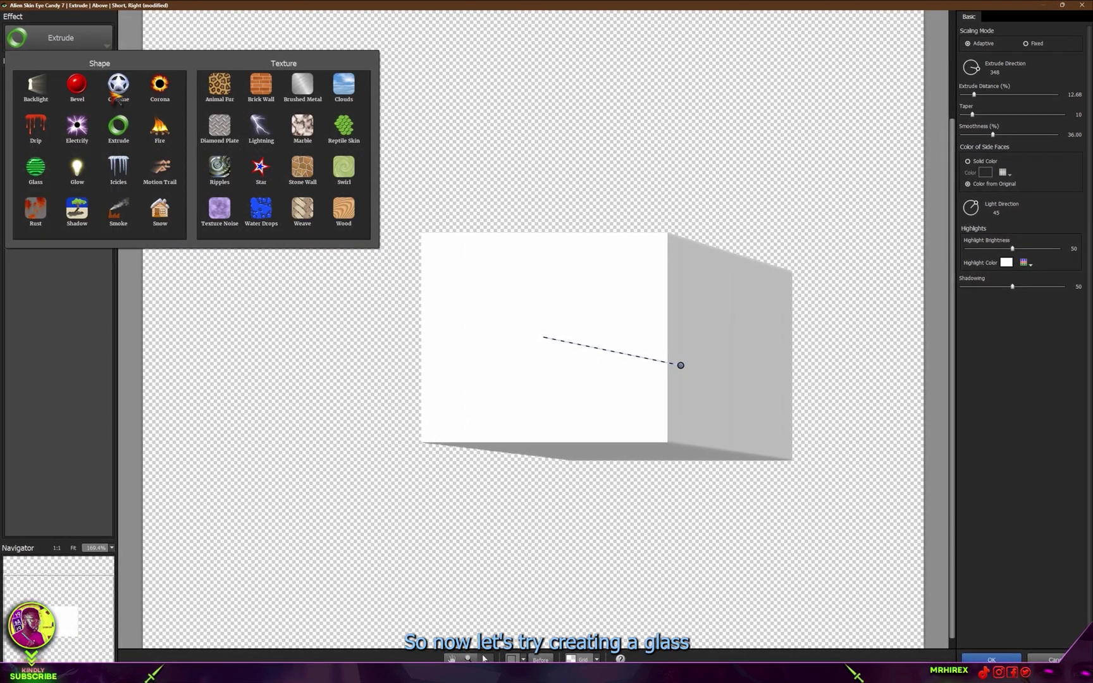
{"action": "left_click", "coordinate": [35, 168]}
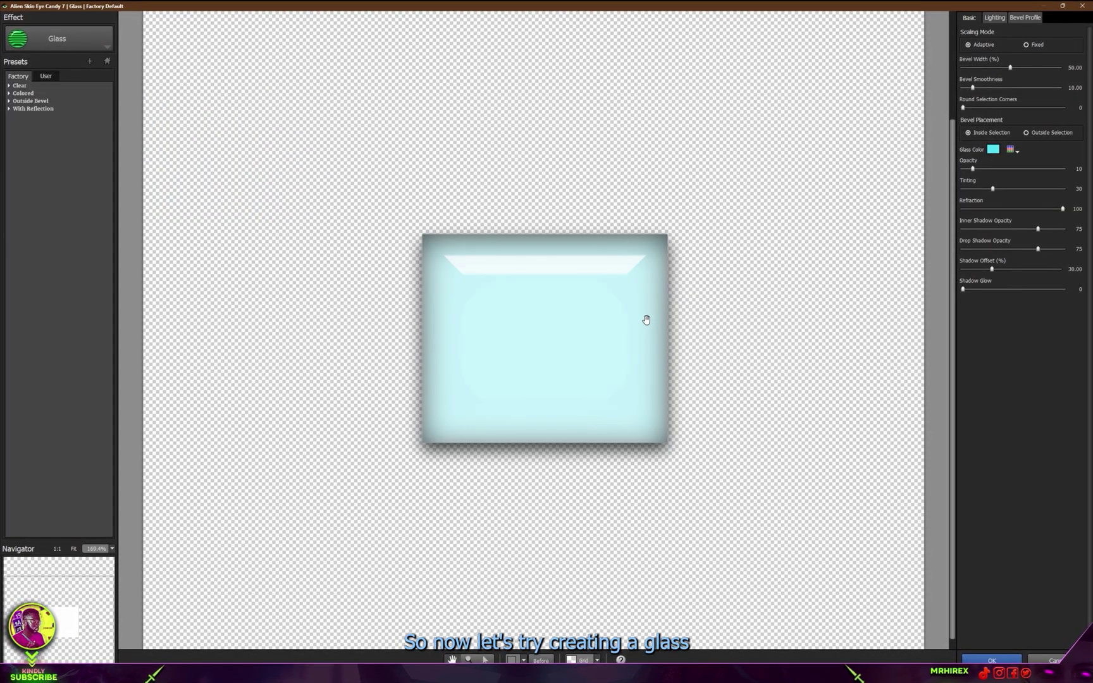
{"action": "scroll", "coordinate": [469, 343], "scroll_direction": "up", "scroll_amount": 1}
{"action": "scroll", "coordinate": [567, 362], "scroll_direction": "up", "scroll_amount": 1}
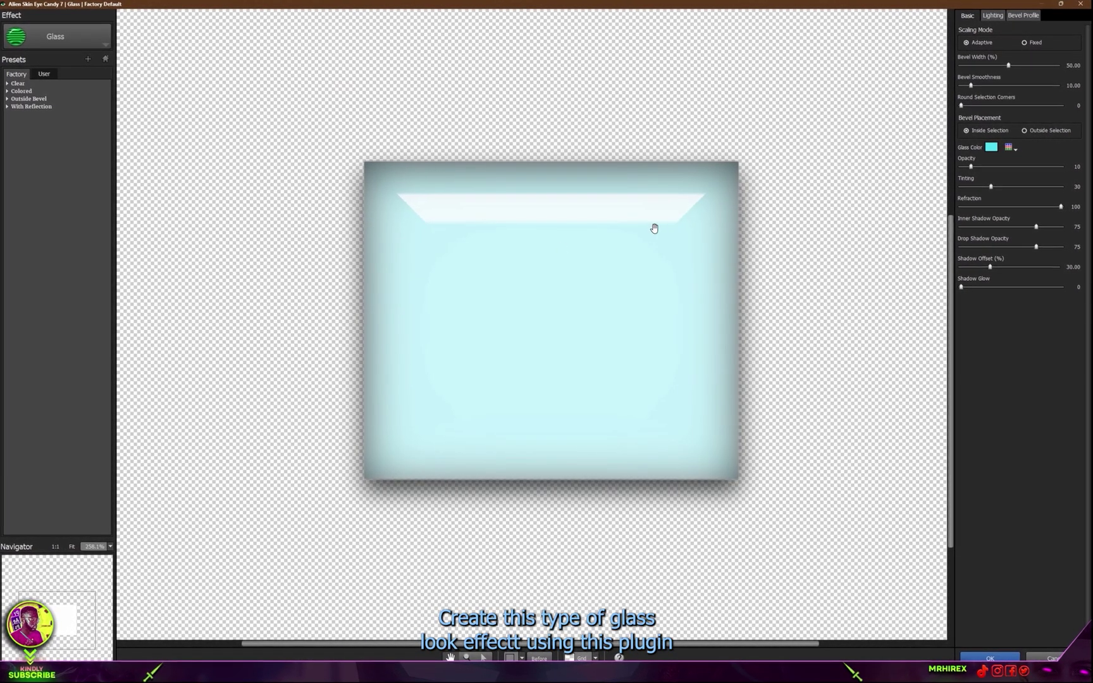
{"action": "mouse_move", "coordinate": [577, 345]}
{"action": "left_mouse_down"}
{"action": "mouse_move", "coordinate": [553, 344]}
{"action": "mouse_move", "coordinate": [547, 359]}
{"action": "left_mouse_up"}
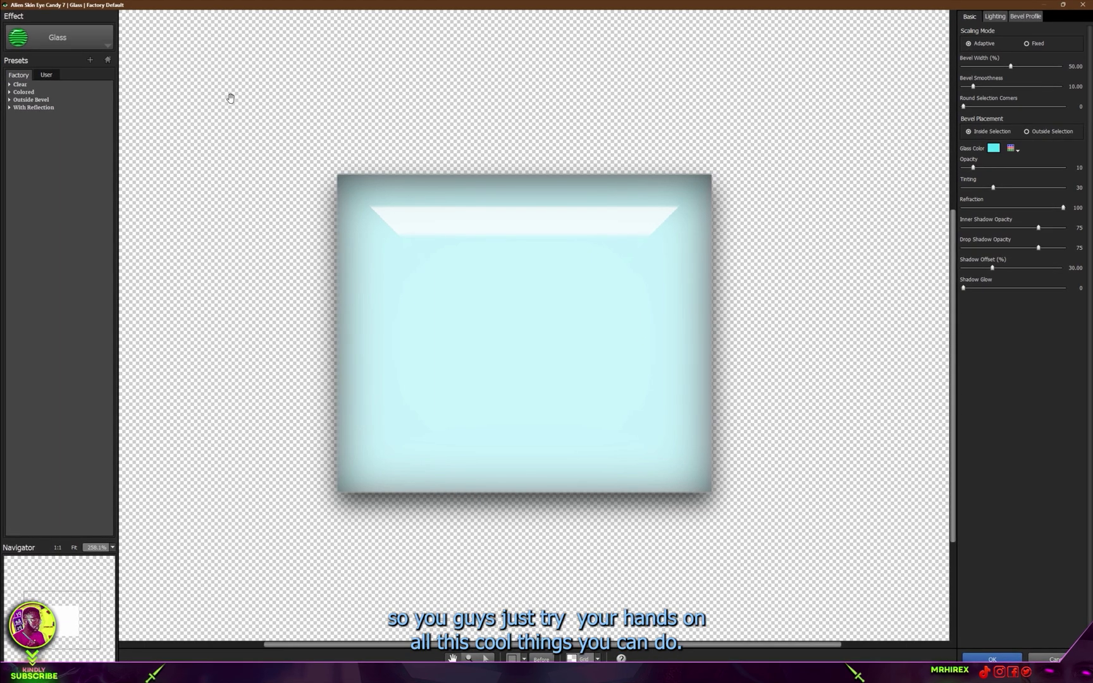
Swap the Glass effect for the Diamond Plate texture.
{"action": "left_click", "coordinate": [65, 42]}
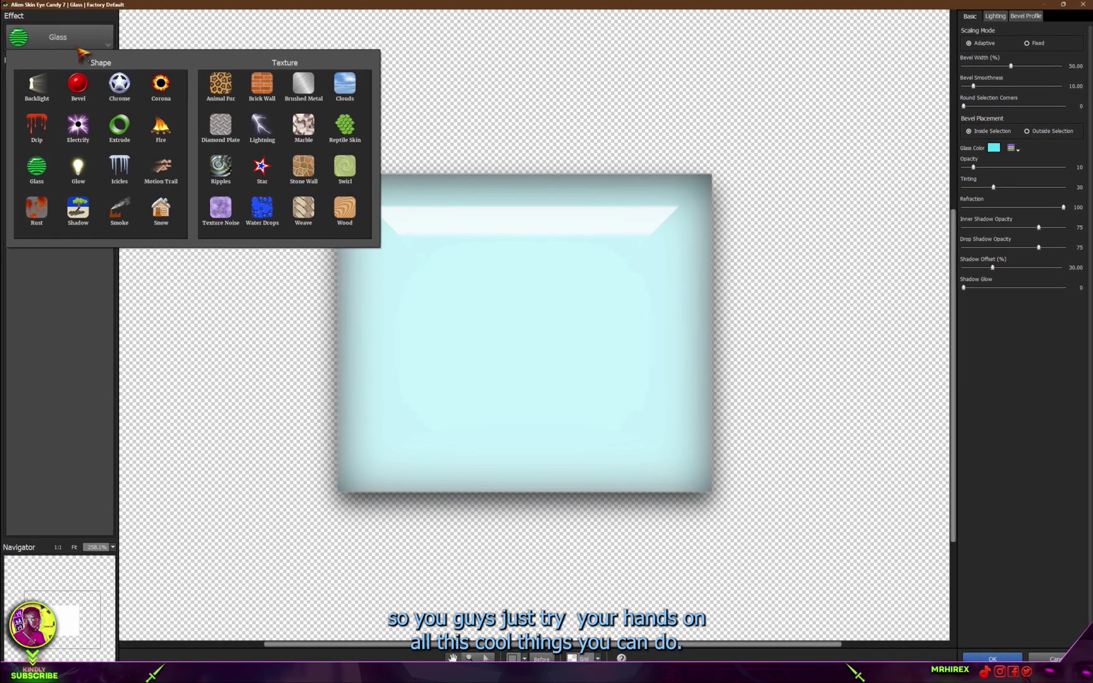
{"action": "left_click", "coordinate": [220, 125]}
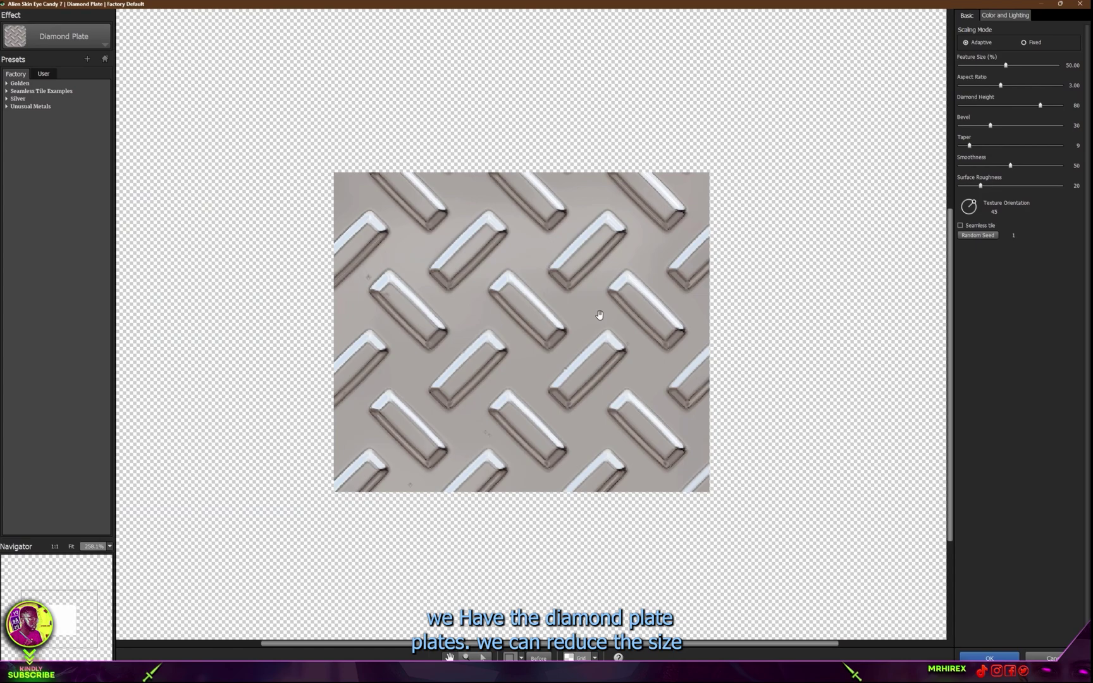
Reduce Diamond Plate Feature Size to about 10, then preview the Wood texture.
{"action": "left_click_drag", "start_coordinate": [1006, 65], "coordinate": [968, 66]}
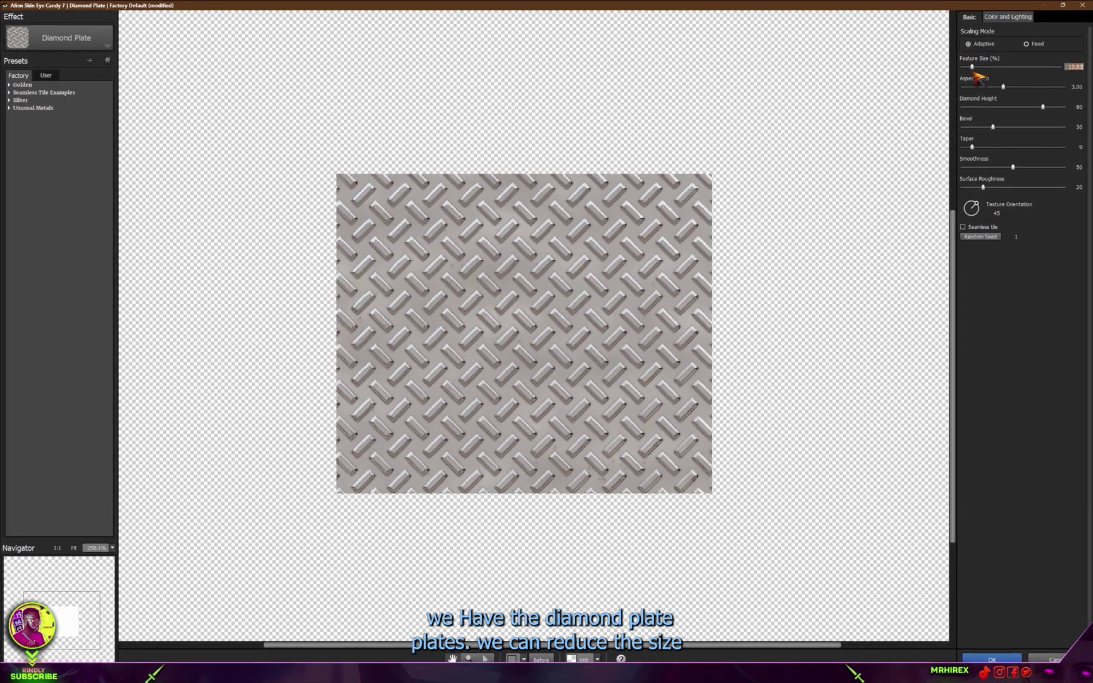
{"action": "scroll", "coordinate": [441, 391], "scroll_direction": "up", "scroll_amount": 1}
{"action": "scroll", "coordinate": [510, 405], "scroll_direction": "up", "scroll_amount": 2}
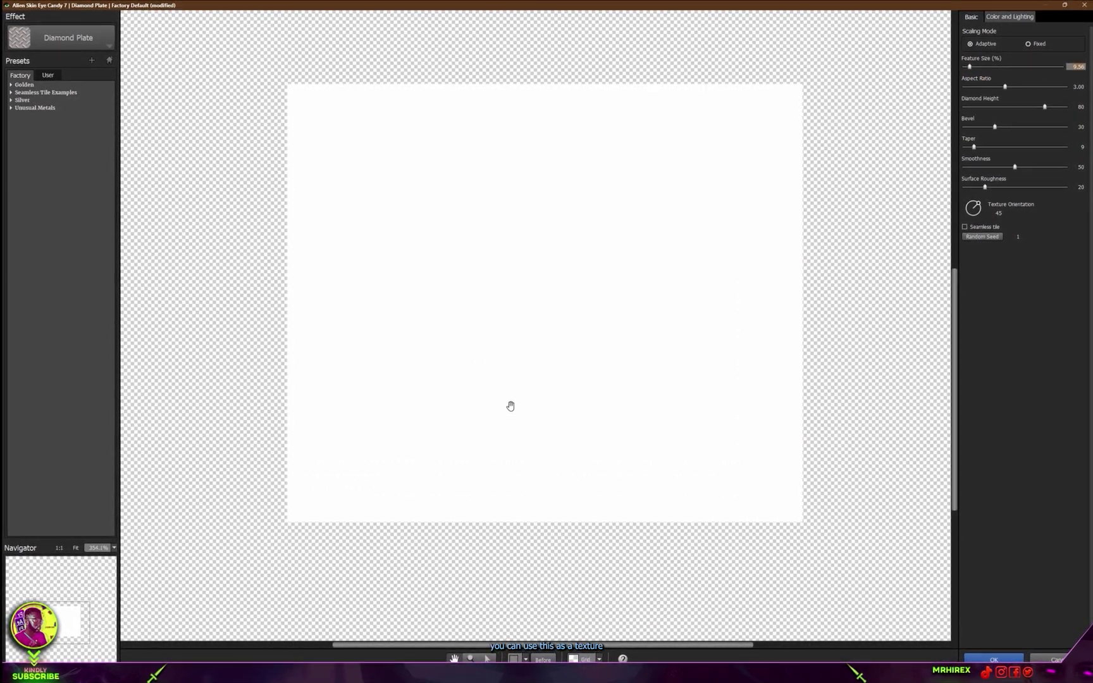
{"action": "scroll", "coordinate": [524, 386], "scroll_direction": "up", "scroll_amount": 1}
{"action": "scroll", "coordinate": [491, 393], "scroll_direction": "up", "scroll_amount": 1}
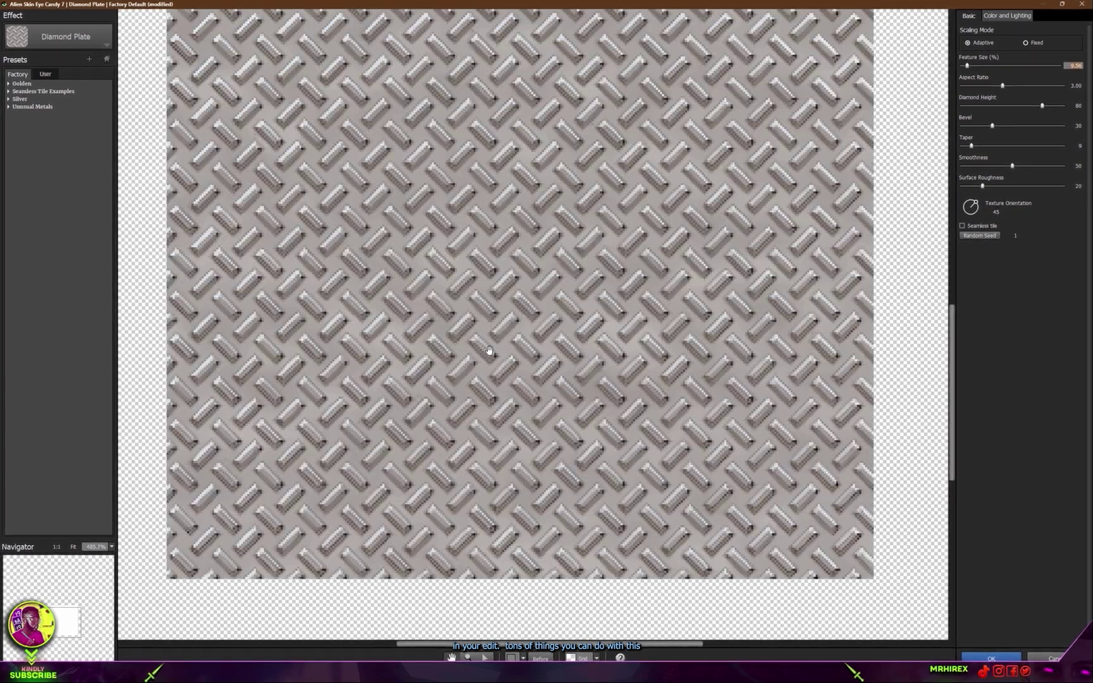
{"action": "left_click", "coordinate": [84, 39]}
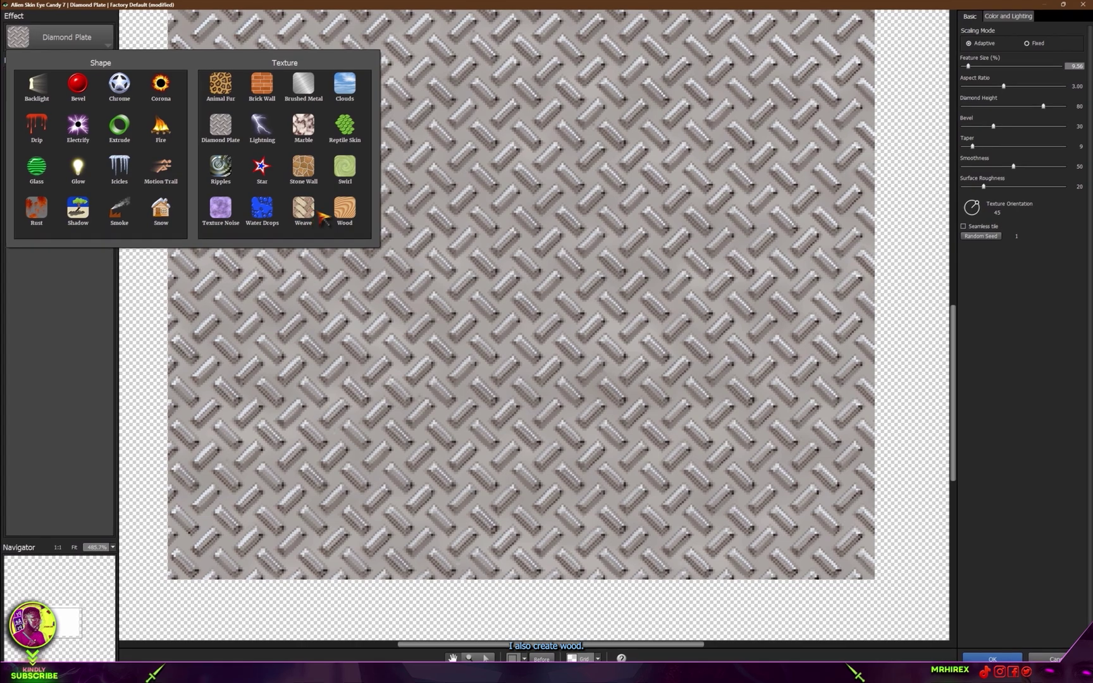
{"action": "left_click", "coordinate": [346, 208]}
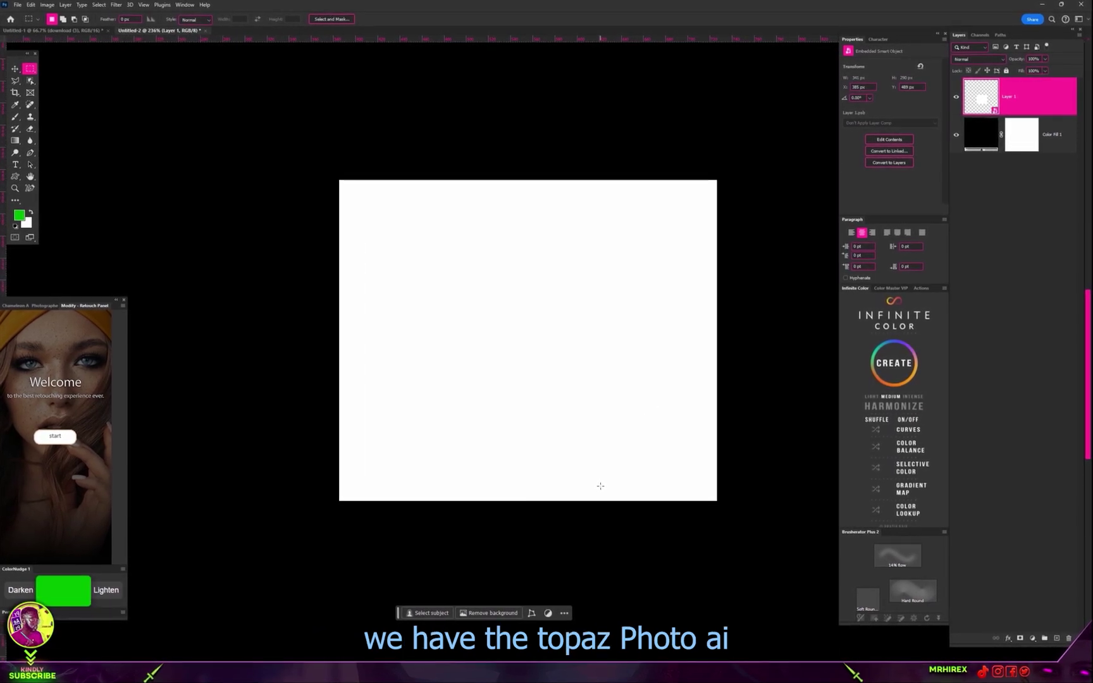
{"action": "scroll", "coordinate": [601, 487], "scroll_direction": "up", "scroll_amount": 2}
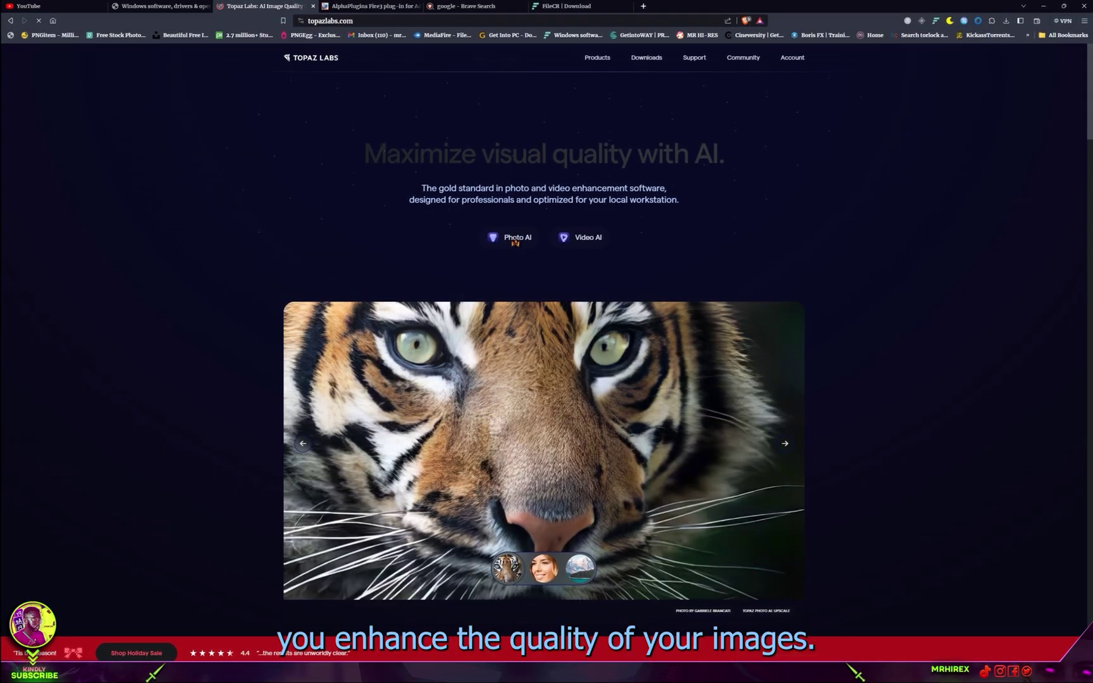
{"action": "left_click", "coordinate": [515, 237]}
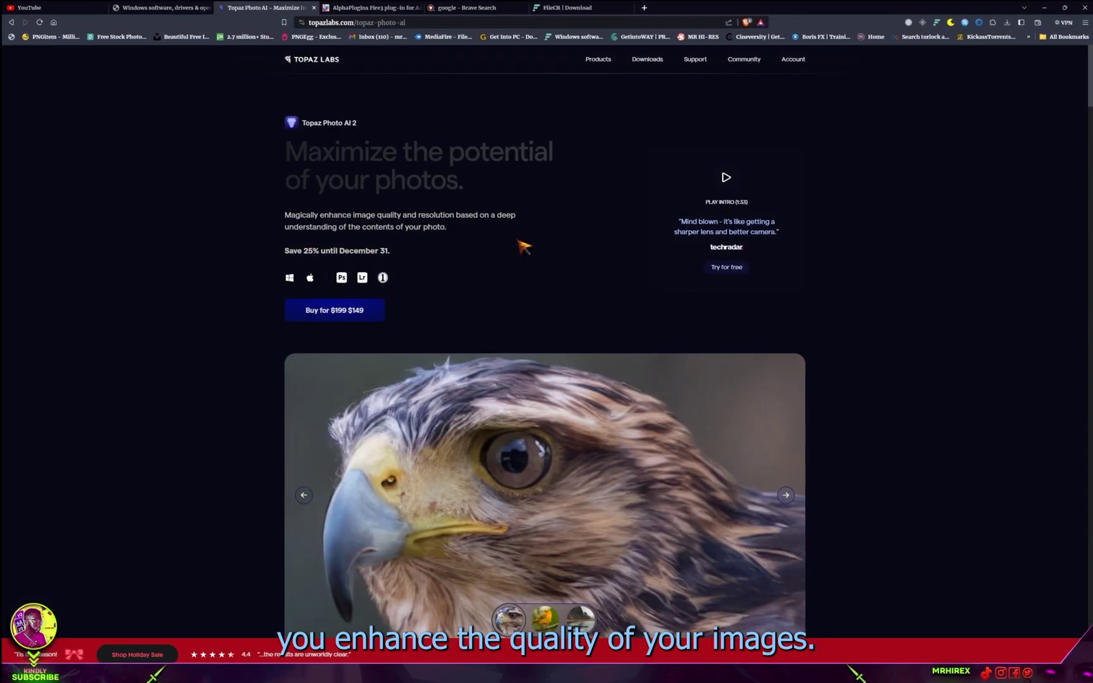
{"action": "scroll", "coordinate": [517, 242], "scroll_direction": "down", "scroll_amount": 2}
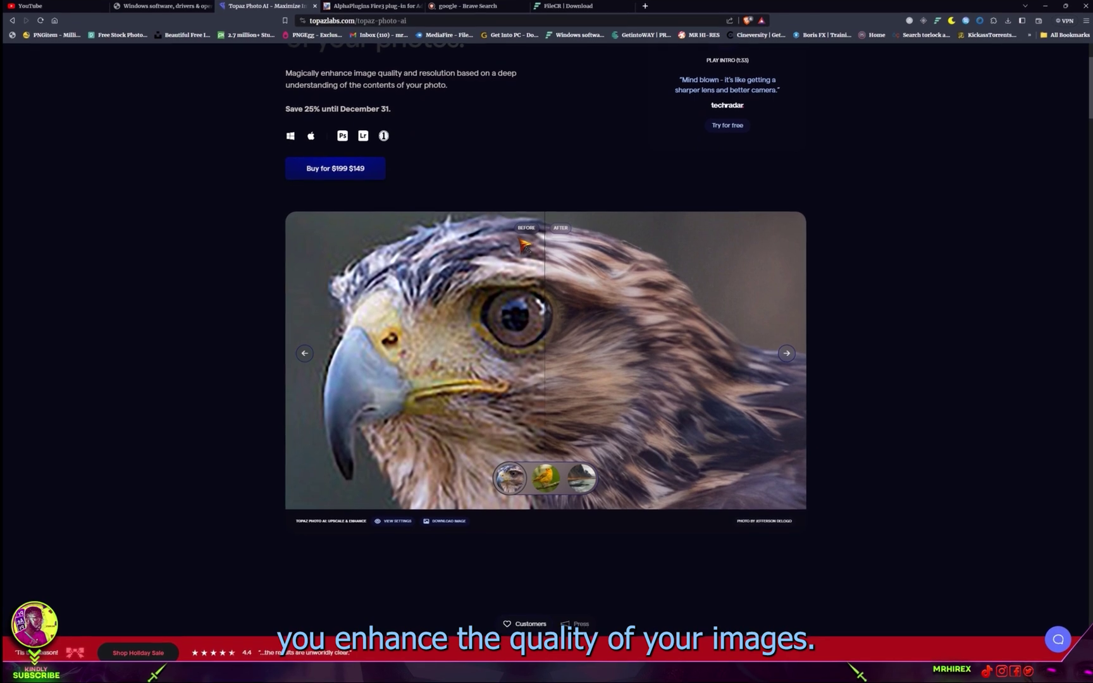
{"action": "scroll", "coordinate": [525, 245], "scroll_direction": "down", "scroll_amount": 2}
{"action": "scroll", "coordinate": [520, 244], "scroll_direction": "down", "scroll_amount": 1}
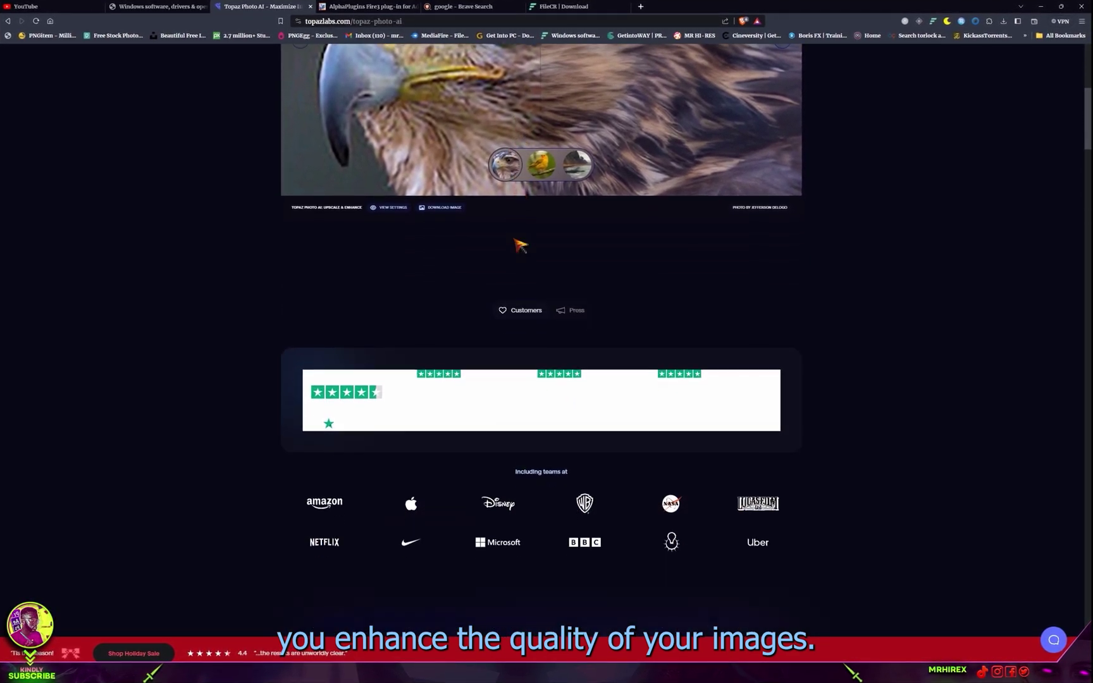
{"action": "scroll", "coordinate": [520, 244], "scroll_direction": "up", "scroll_amount": 1}
{"action": "scroll", "coordinate": [538, 273], "scroll_direction": "up", "scroll_amount": 3}
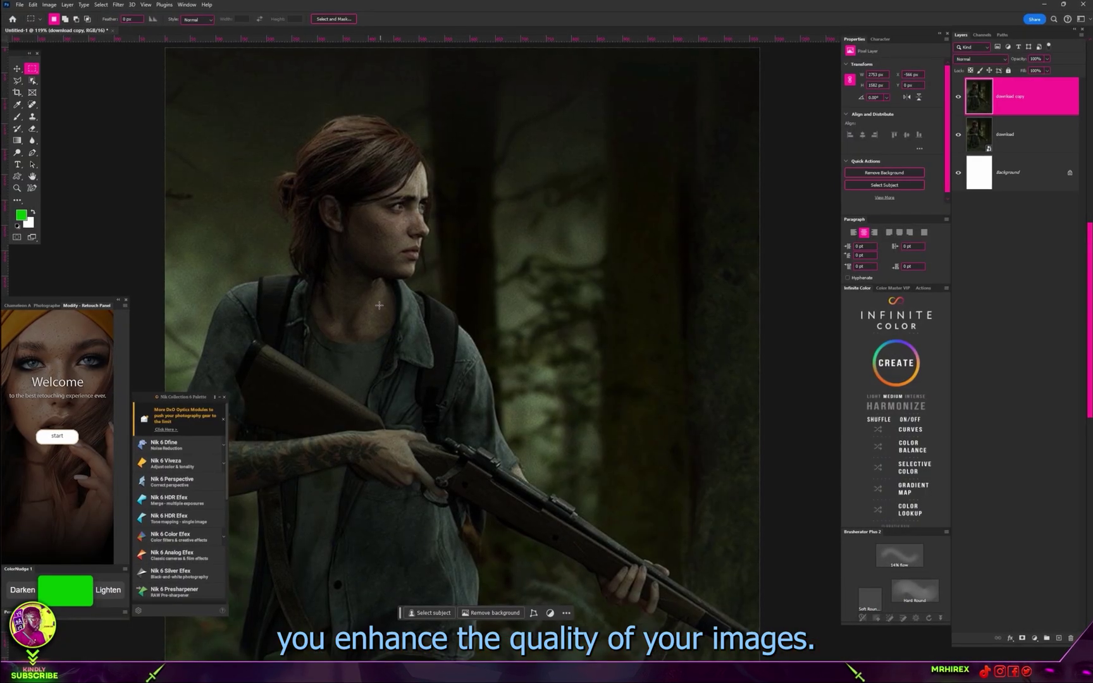
{"action": "scroll", "coordinate": [390, 199], "scroll_direction": "up", "scroll_amount": 3}
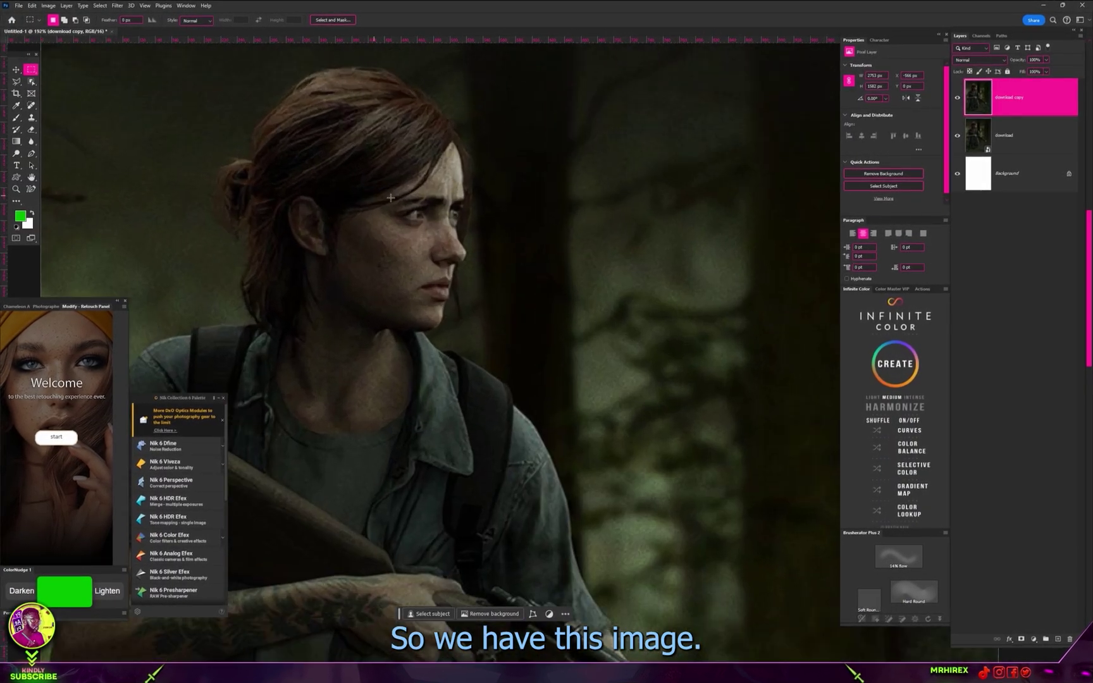
{"action": "scroll", "coordinate": [390, 198], "scroll_direction": "up", "scroll_amount": 1}
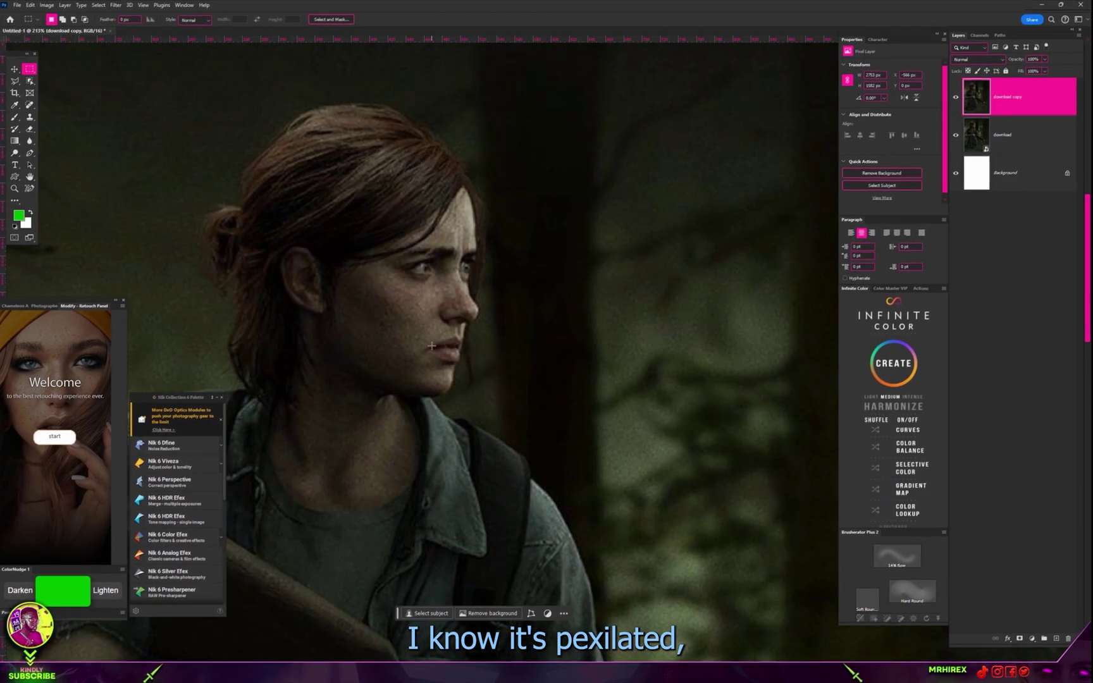
{"action": "scroll", "coordinate": [432, 346], "scroll_direction": "up", "scroll_amount": 2}
{"action": "scroll", "coordinate": [441, 328], "scroll_direction": "up", "scroll_amount": 2}
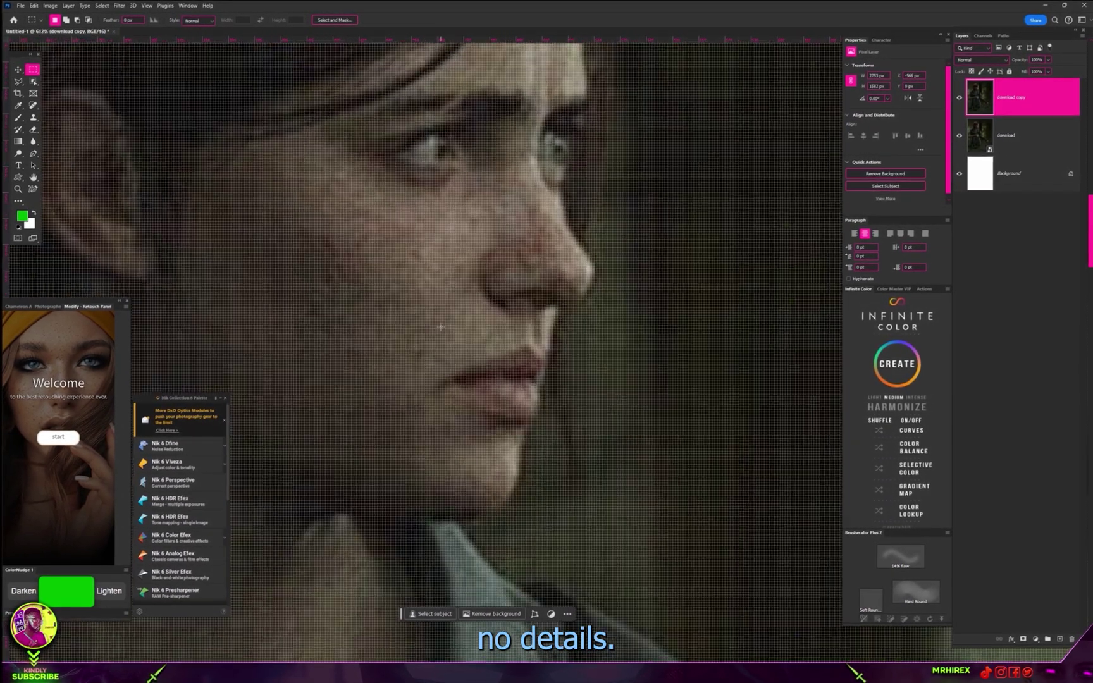
{"action": "scroll", "coordinate": [442, 326], "scroll_direction": "down", "scroll_amount": 3}
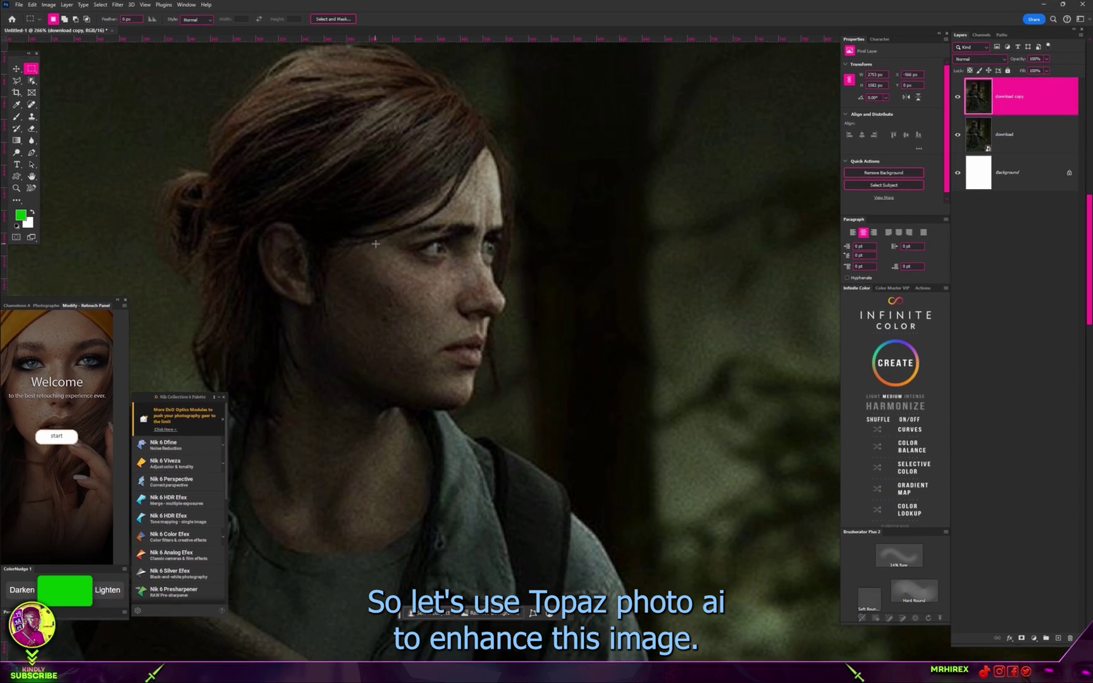
{"action": "left_click", "coordinate": [1006, 113]}
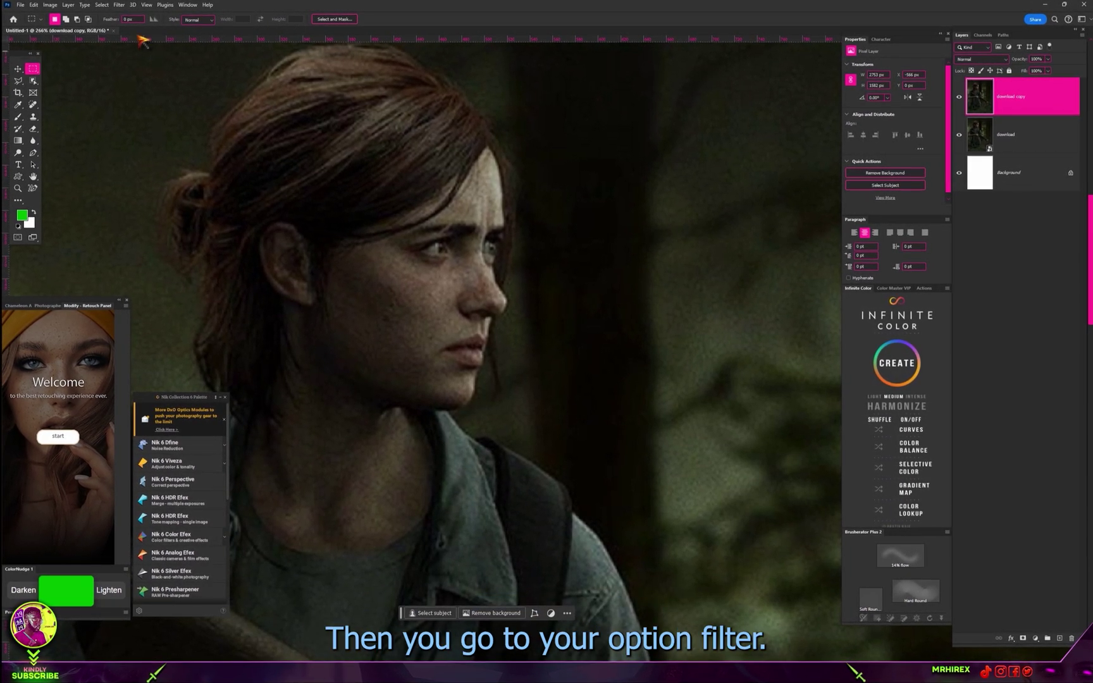
Run Filter > Topaz Labs > Topaz Photo AI on the portrait copy layer.
{"action": "left_click", "coordinate": [119, 5]}
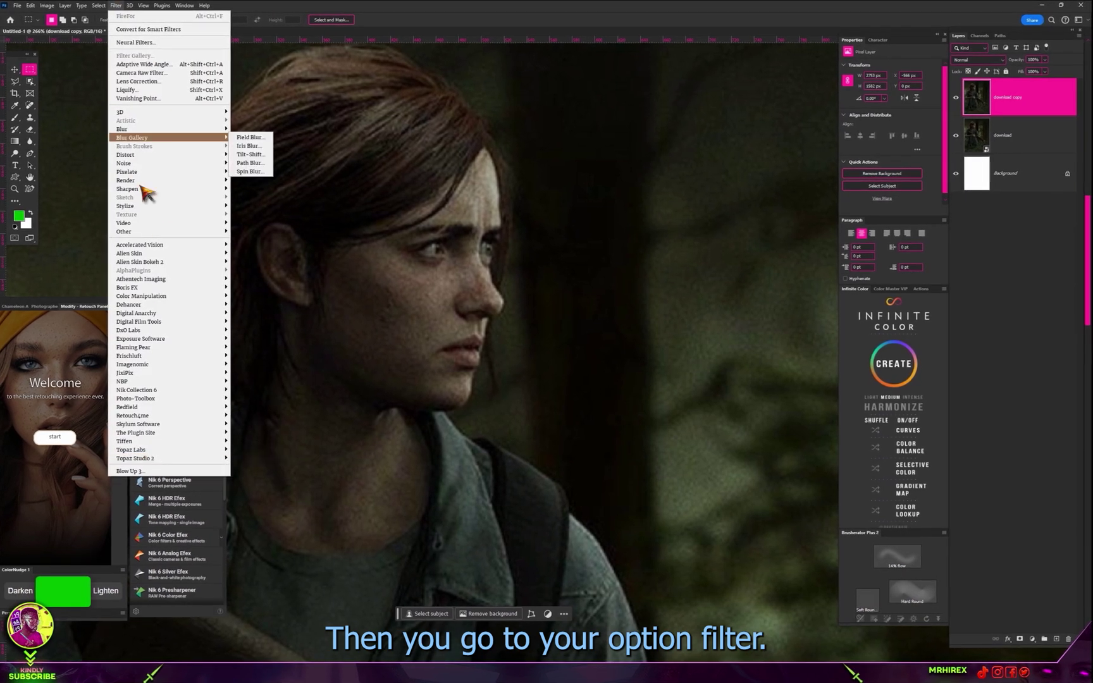
{"action": "mouse_move", "coordinate": [166, 449]}
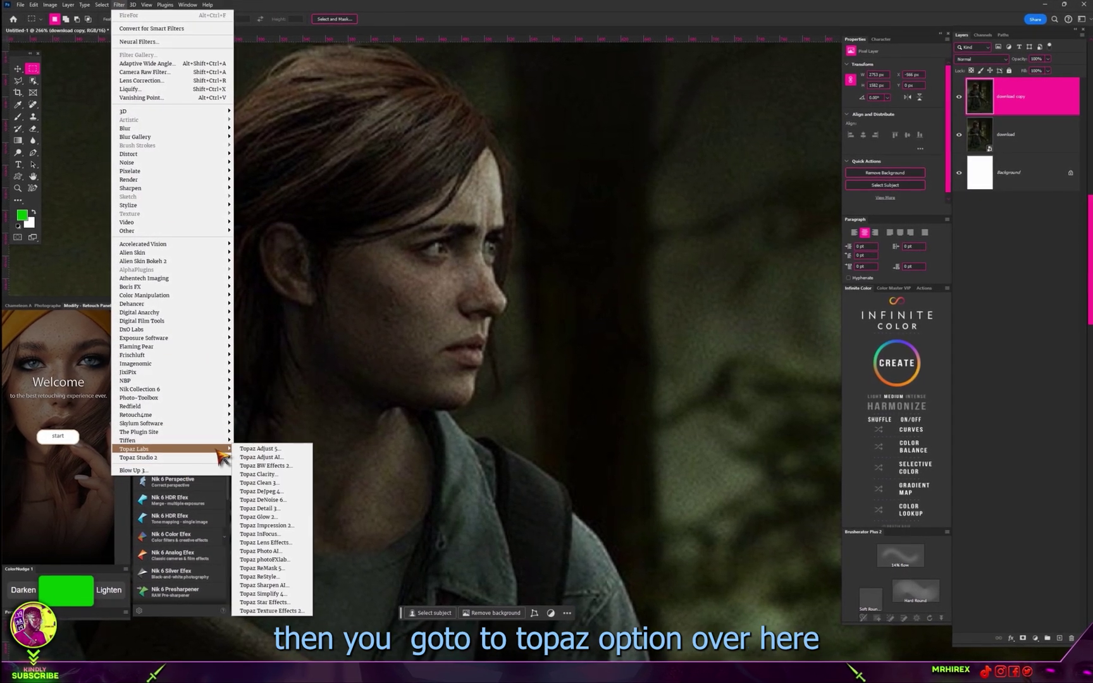
{"action": "left_click", "coordinate": [270, 551]}
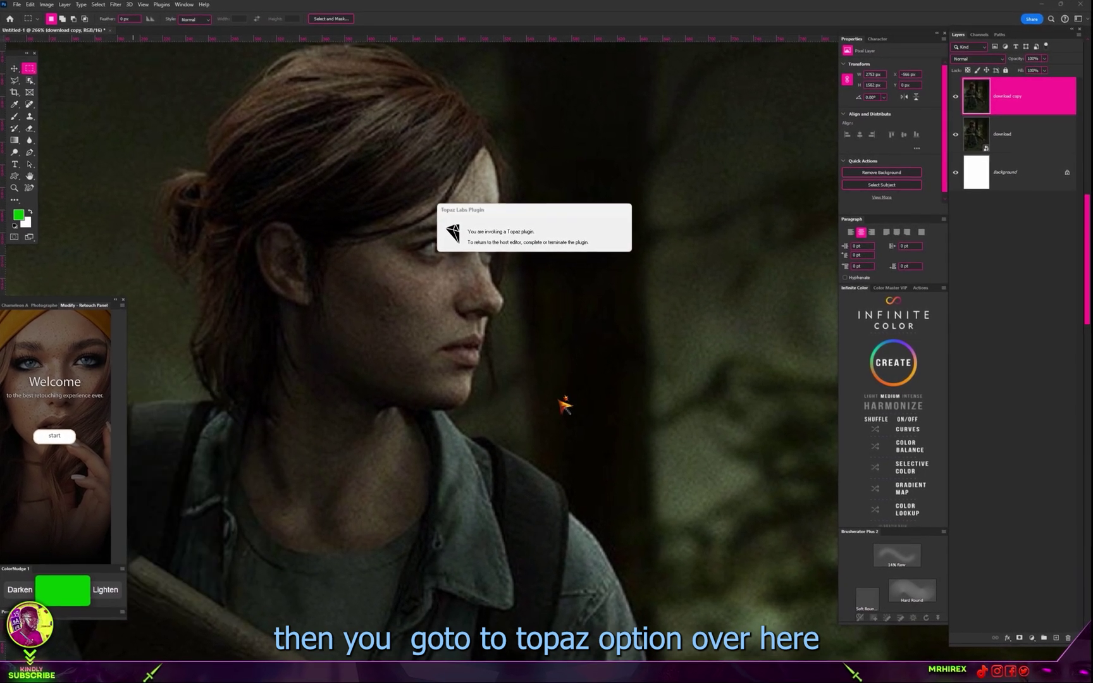
{"action": "scroll", "coordinate": [633, 205], "scroll_direction": "up", "scroll_amount": 4}
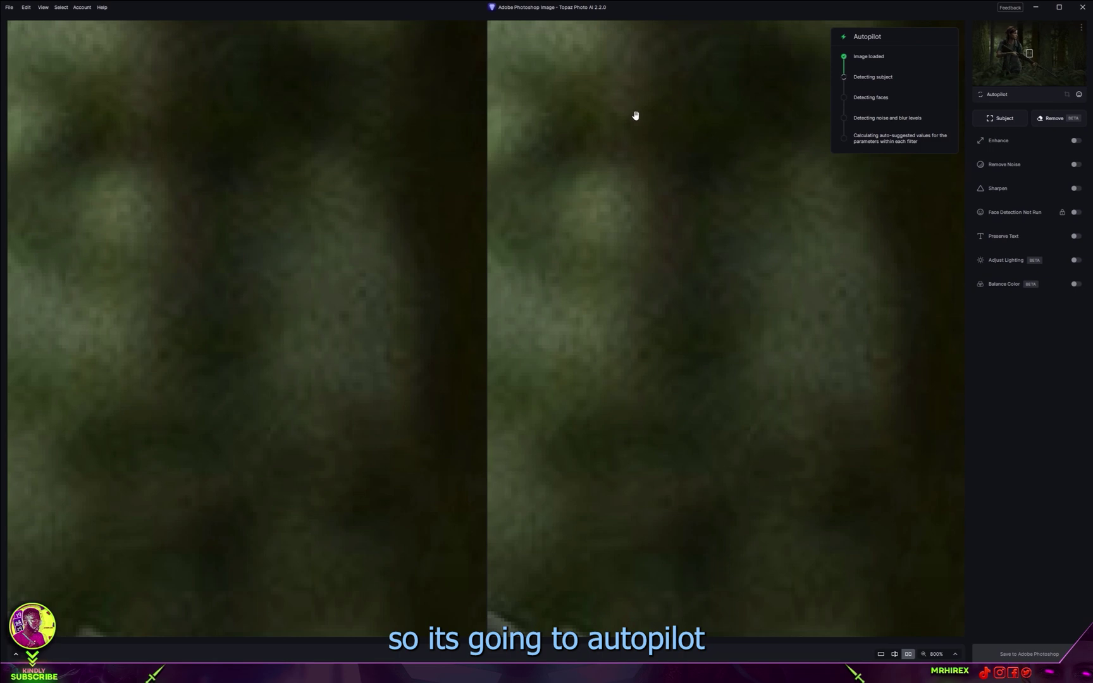
{"action": "scroll", "coordinate": [686, 348], "scroll_direction": "down", "scroll_amount": 4}
{"action": "scroll", "coordinate": [610, 179], "scroll_direction": "up", "scroll_amount": 4}
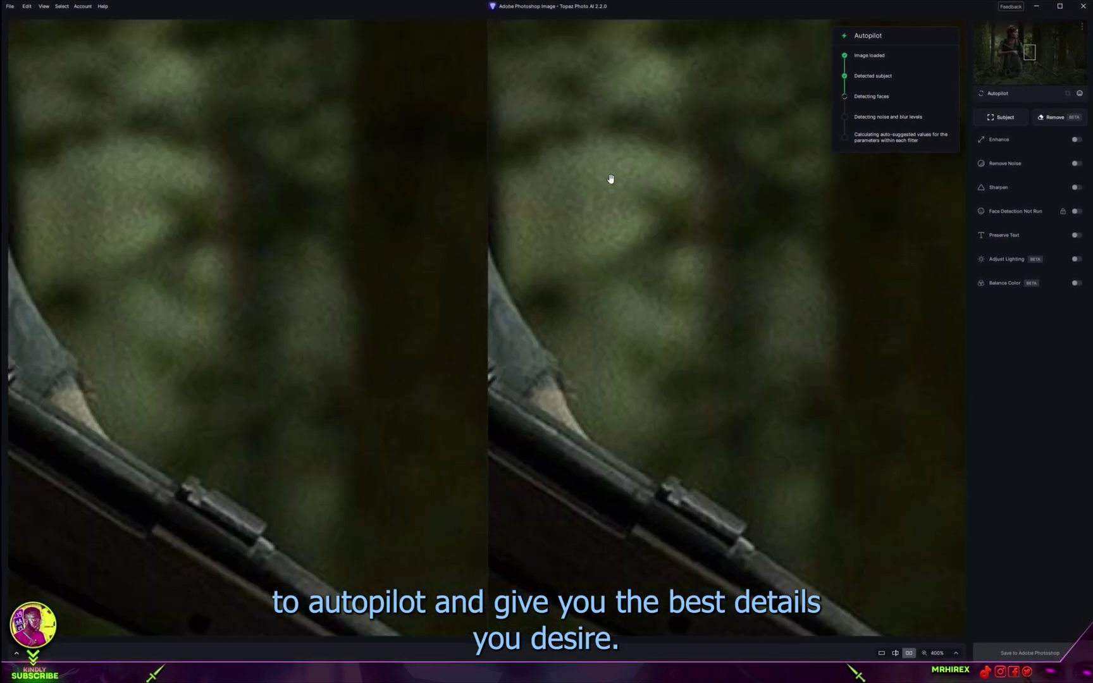
Pan the preview to compare the Autopilot sharpening and face recovery results.
{"action": "mouse_move", "coordinate": [610, 178]}
{"action": "left_mouse_down"}
{"action": "mouse_move", "coordinate": [677, 210]}
{"action": "mouse_move", "coordinate": [732, 334]}
{"action": "left_mouse_up"}
{"action": "scroll", "coordinate": [732, 334], "scroll_direction": "down", "scroll_amount": 4}
{"action": "scroll", "coordinate": [659, 245], "scroll_direction": "up", "scroll_amount": 1}
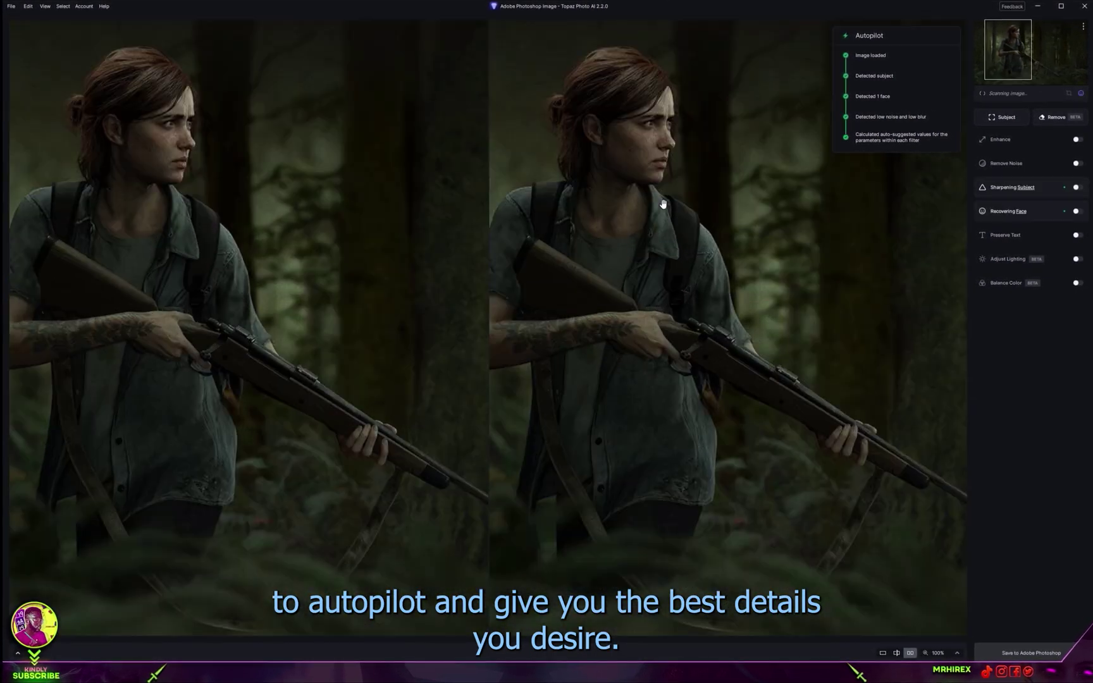
{"action": "scroll", "coordinate": [664, 203], "scroll_direction": "up", "scroll_amount": 2}
{"action": "scroll", "coordinate": [622, 503], "scroll_direction": "up", "scroll_amount": 1}
{"action": "scroll", "coordinate": [697, 230], "scroll_direction": "down", "scroll_amount": 4}
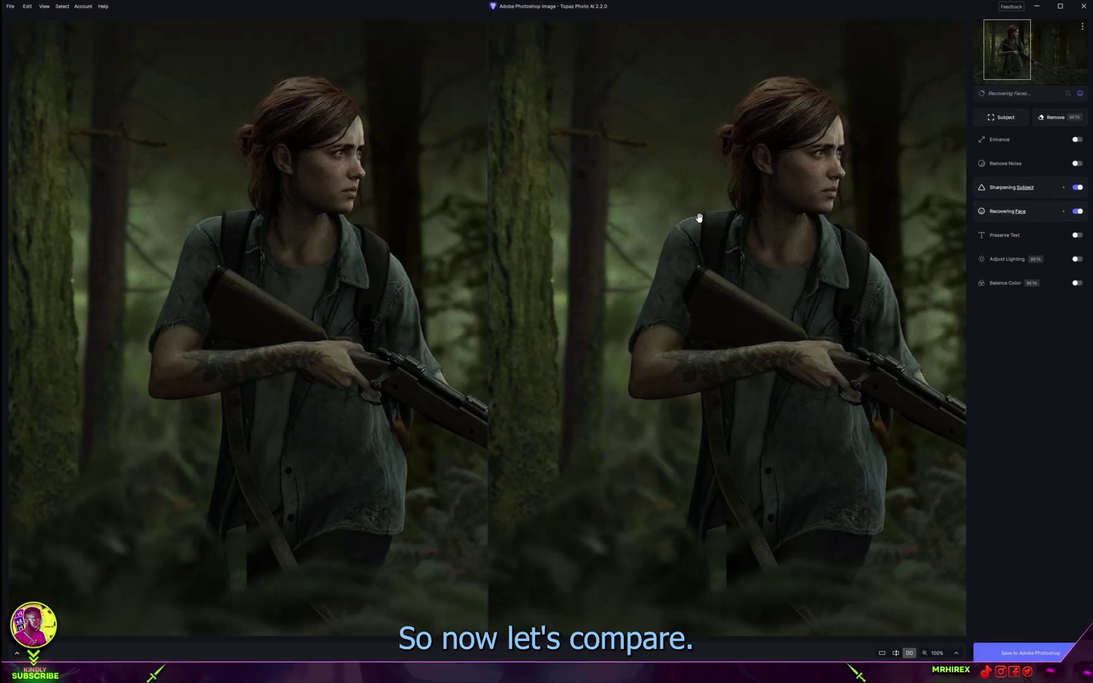
{"action": "scroll", "coordinate": [567, 361], "scroll_direction": "up", "scroll_amount": 1}
{"action": "scroll", "coordinate": [698, 148], "scroll_direction": "up", "scroll_amount": 4}
{"action": "scroll", "coordinate": [698, 149], "scroll_direction": "down", "scroll_amount": 1}
{"action": "scroll", "coordinate": [630, 471], "scroll_direction": "down", "scroll_amount": 1}
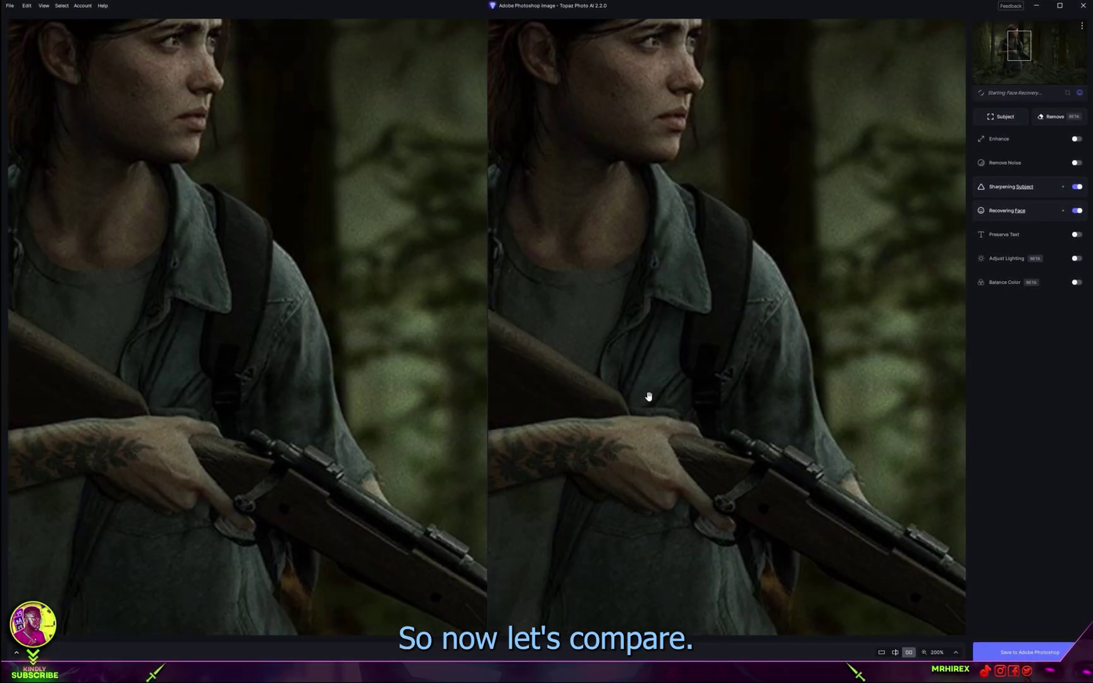
{"action": "scroll", "coordinate": [649, 398], "scroll_direction": "down", "scroll_amount": 1}
{"action": "scroll", "coordinate": [690, 532], "scroll_direction": "down", "scroll_amount": 1}
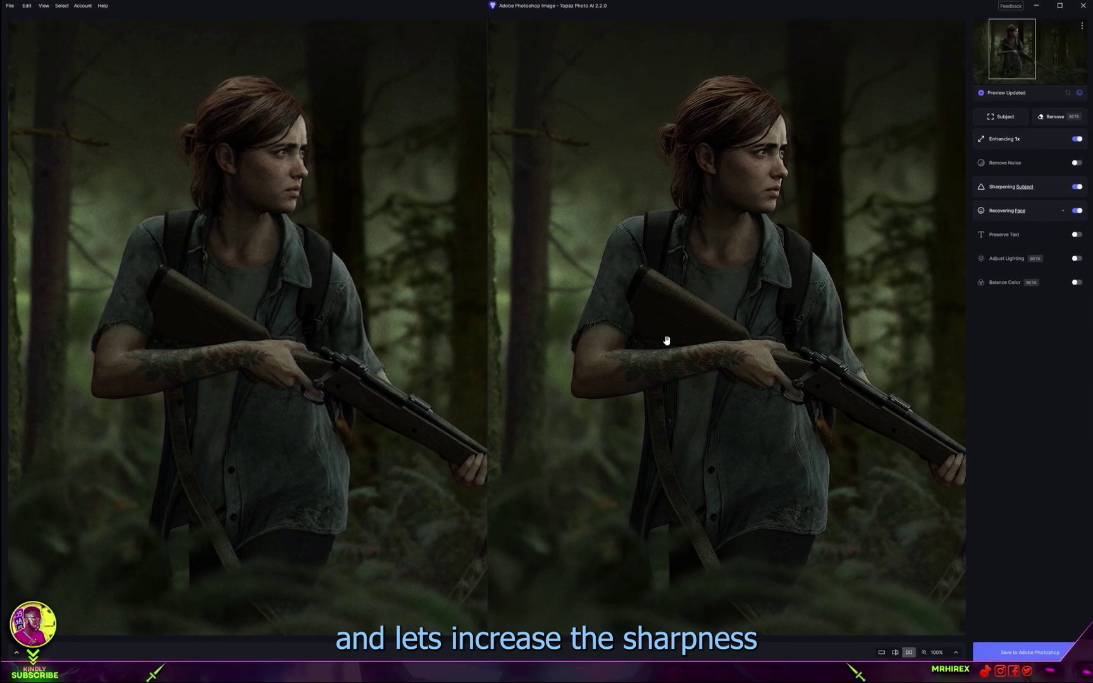
{"action": "scroll", "coordinate": [667, 341], "scroll_direction": "up", "scroll_amount": 2}
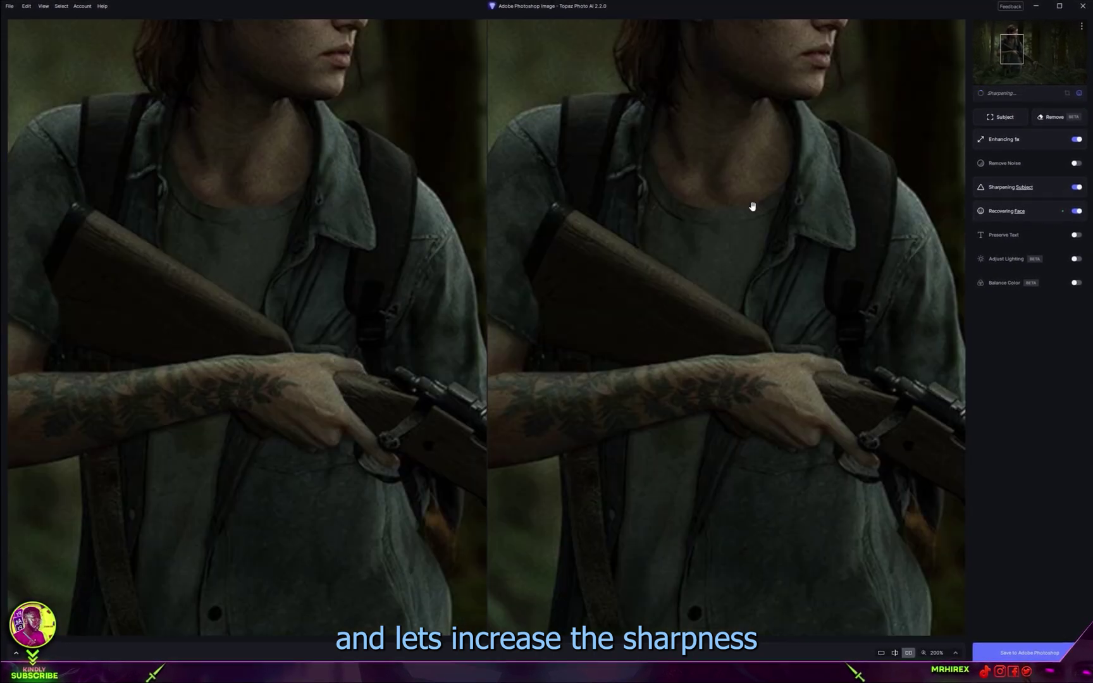
{"action": "scroll", "coordinate": [752, 208], "scroll_direction": "up", "scroll_amount": 1}
{"action": "scroll", "coordinate": [734, 197], "scroll_direction": "up", "scroll_amount": 1}
{"action": "scroll", "coordinate": [706, 184], "scroll_direction": "down", "scroll_amount": 2}
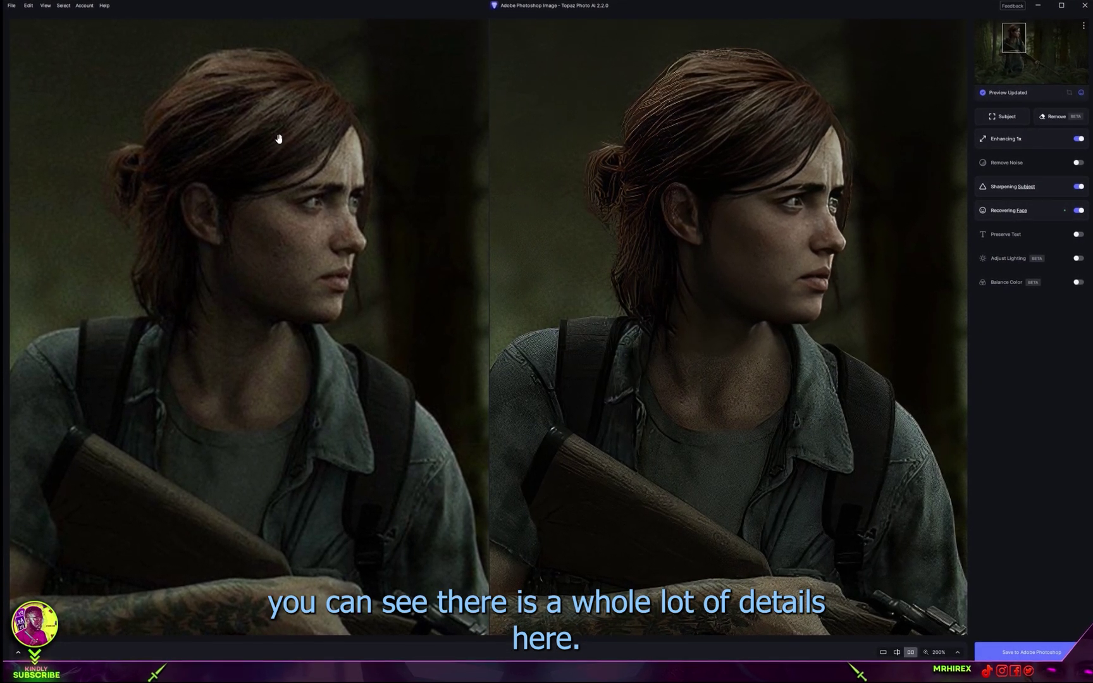
Frame the face and shoulders in the preview, then send the enhanced portrait to Photoshop.
{"action": "left_click_drag", "start_coordinate": [216, 329], "coordinate": [289, 344]}
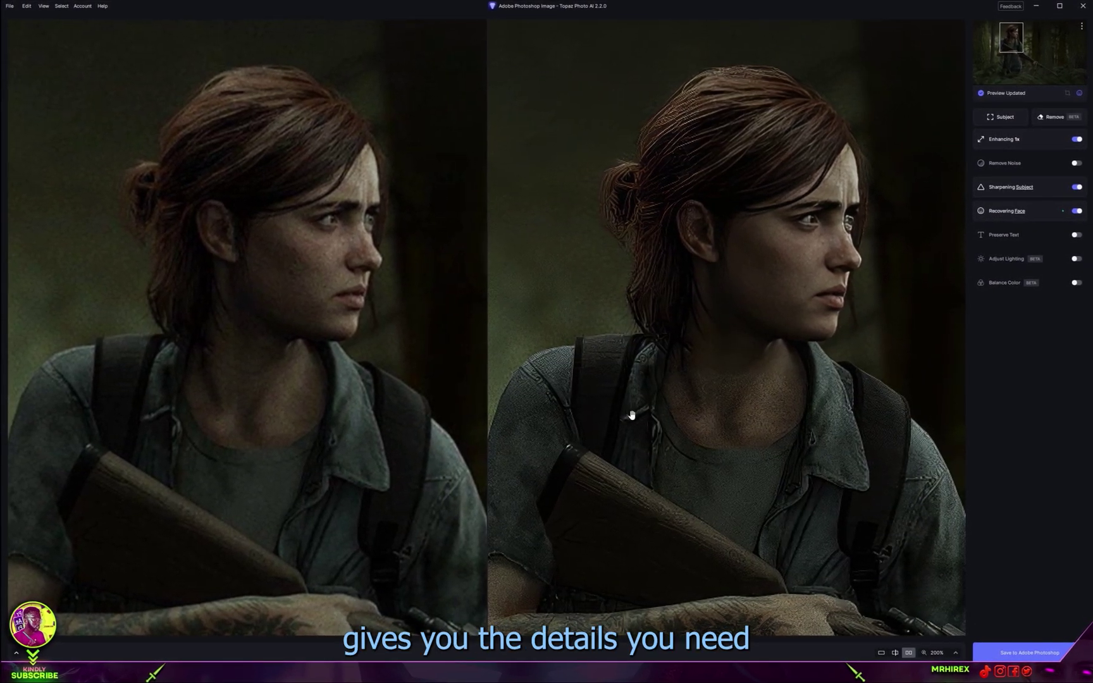
{"action": "left_click_drag", "start_coordinate": [631, 410], "coordinate": [710, 279]}
{"action": "scroll", "coordinate": [722, 331], "scroll_direction": "down", "scroll_amount": 3}
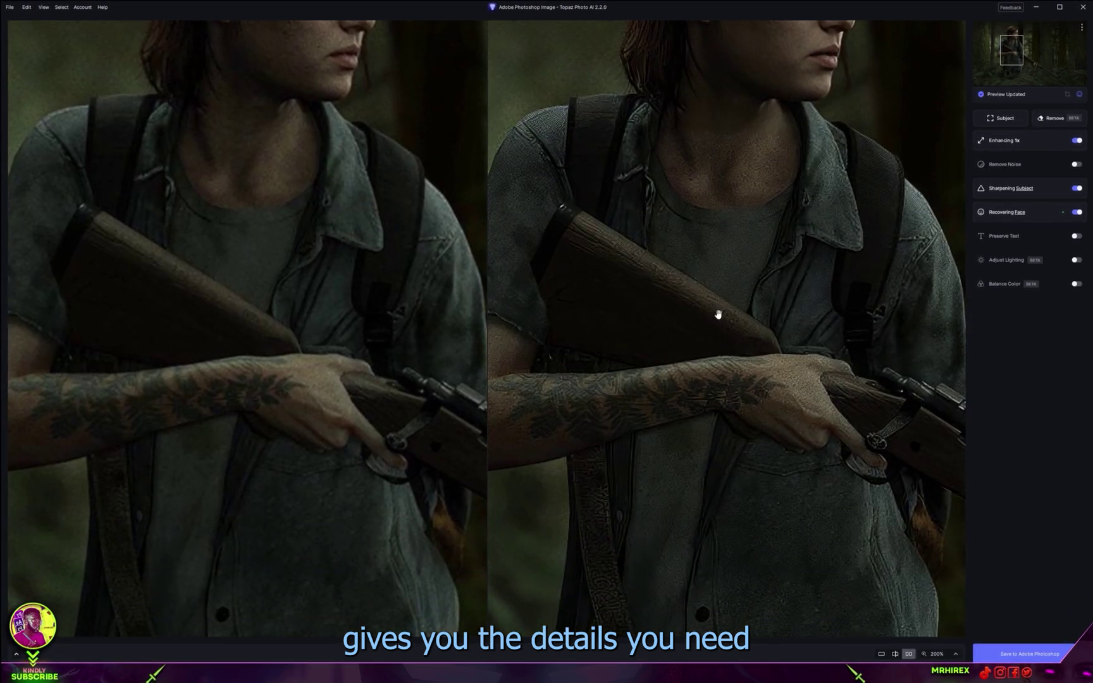
{"action": "scroll", "coordinate": [595, 183], "scroll_direction": "up", "scroll_amount": 5}
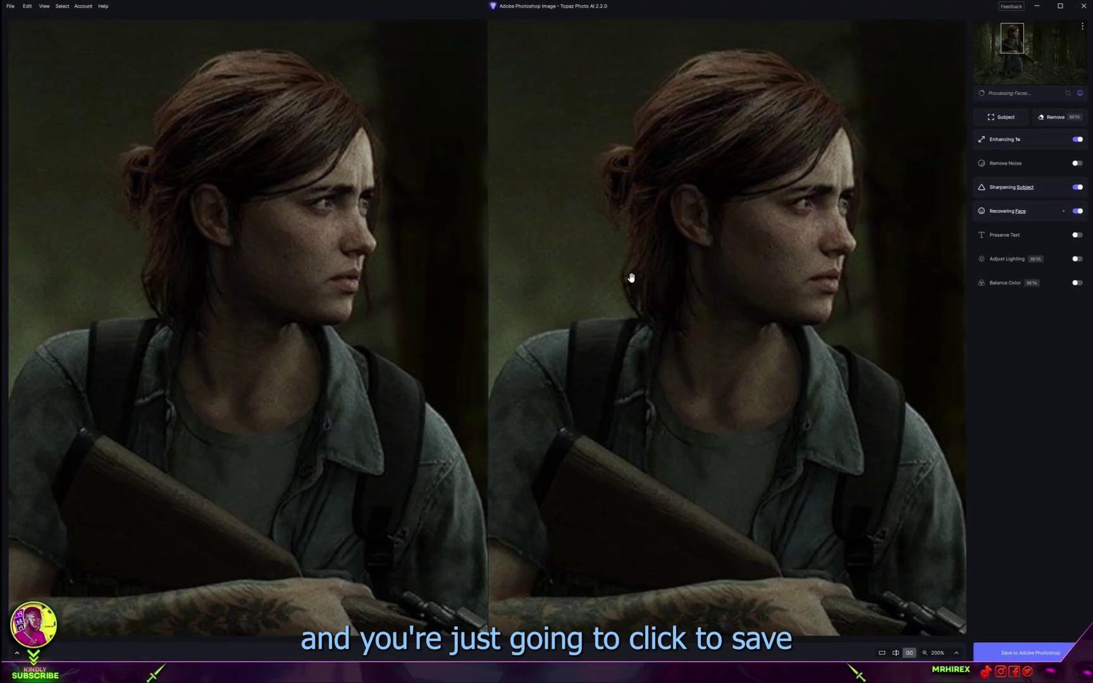
{"action": "left_click", "coordinate": [1026, 654]}
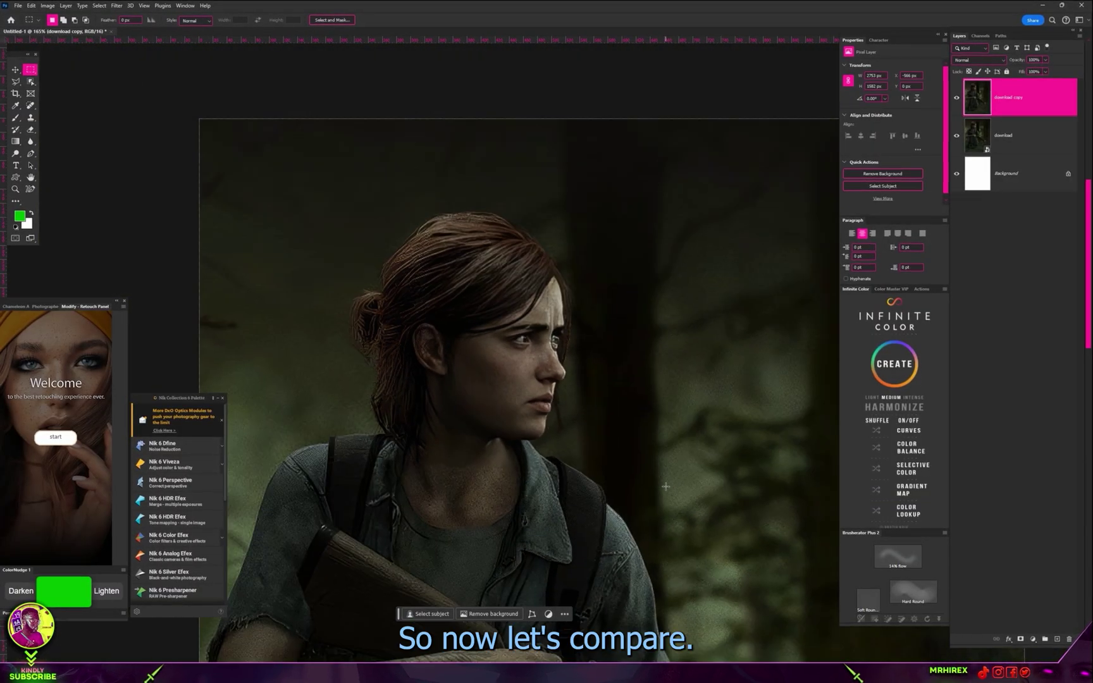
{"action": "scroll", "coordinate": [631, 463], "scroll_direction": "up", "scroll_amount": 3}
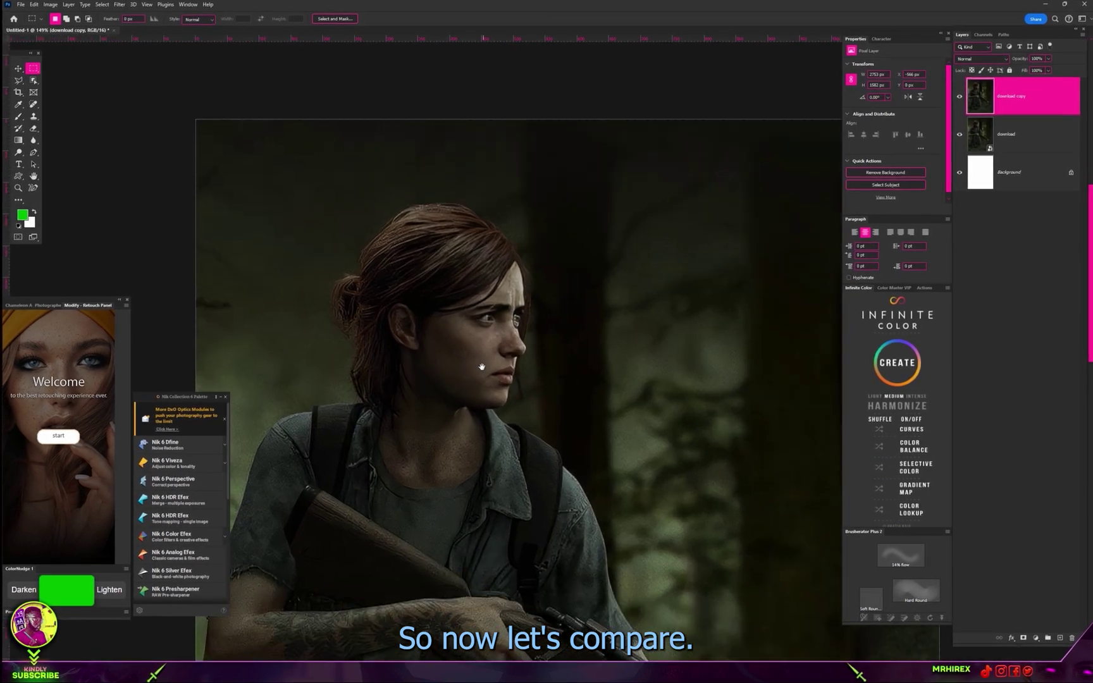
{"action": "left_click", "coordinate": [955, 98]}
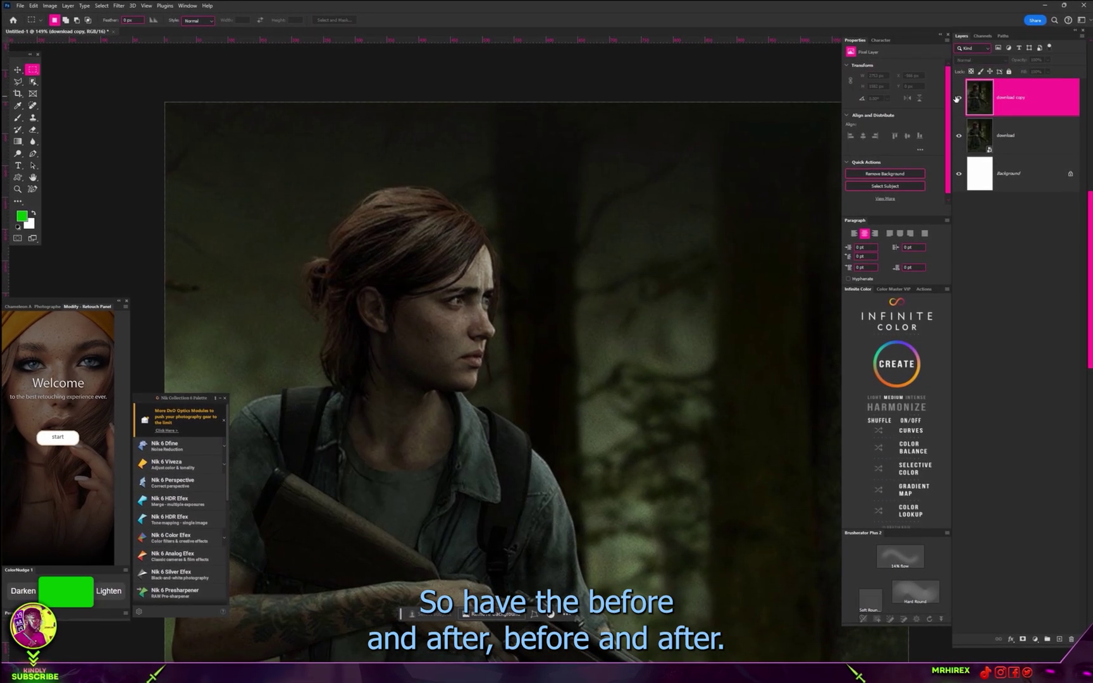
{"action": "left_click", "coordinate": [956, 98]}
{"action": "scroll", "coordinate": [519, 416], "scroll_direction": "down", "scroll_amount": 2}
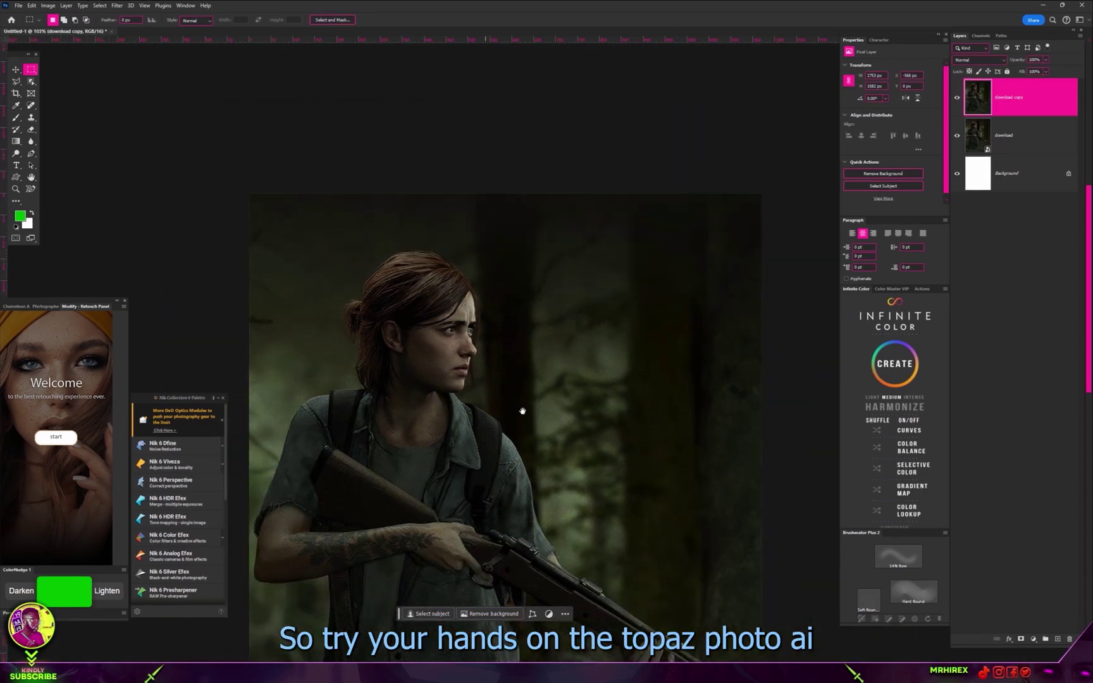
{"action": "scroll", "coordinate": [510, 248], "scroll_direction": "down", "scroll_amount": 2}
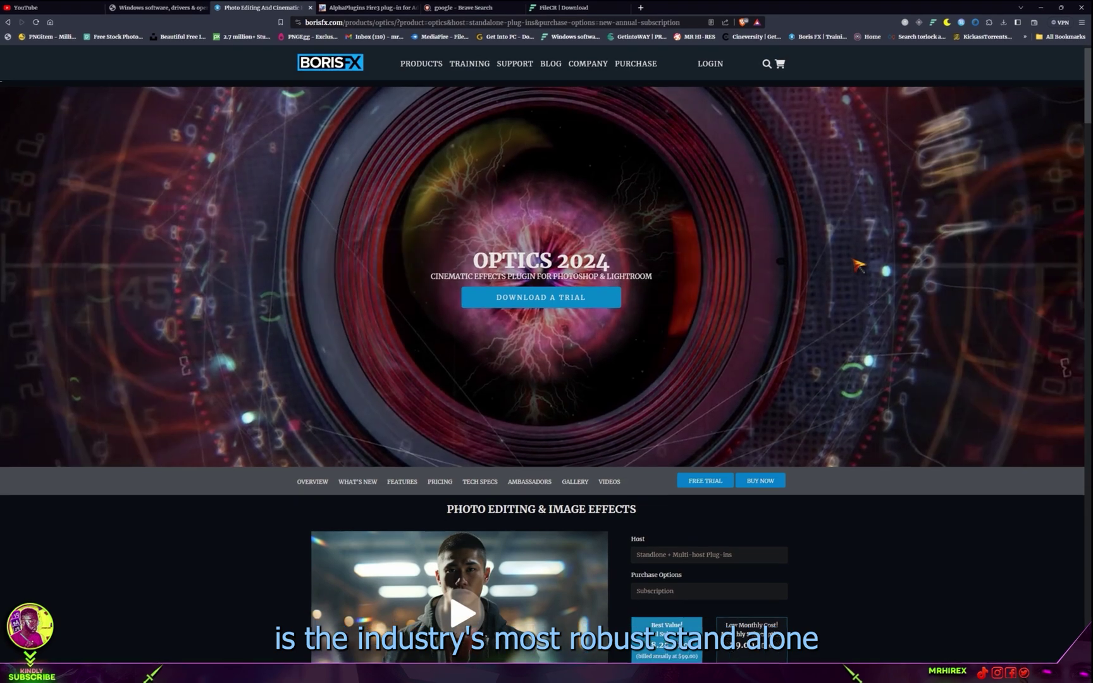
{"action": "scroll", "coordinate": [858, 266], "scroll_direction": "down", "scroll_amount": 5}
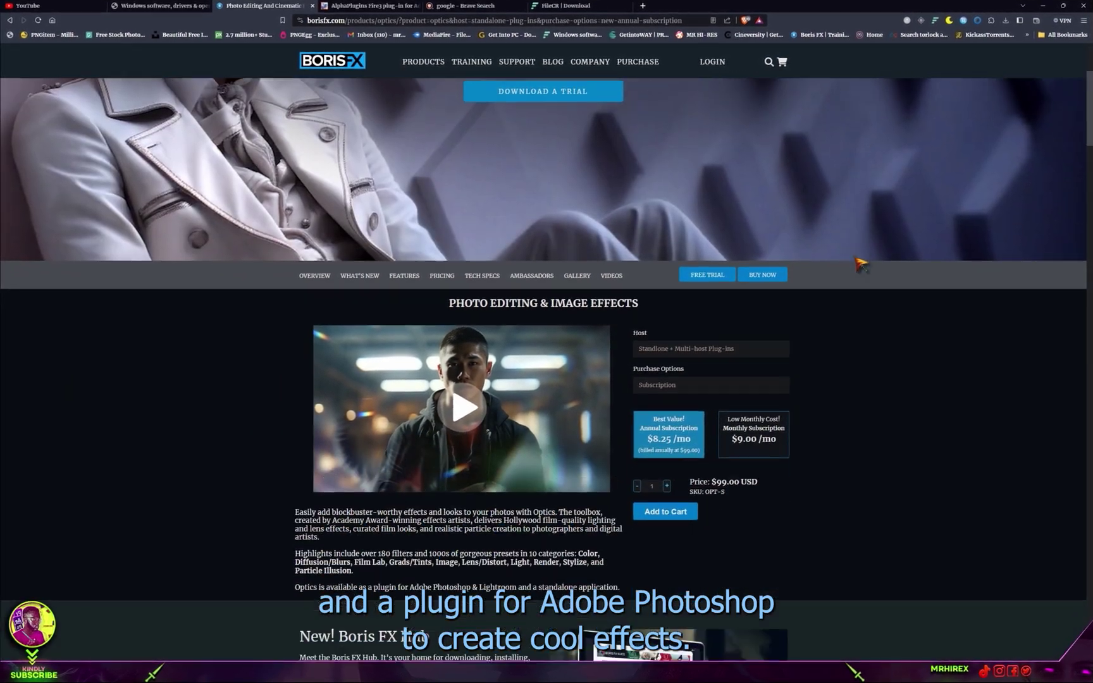
{"action": "scroll", "coordinate": [858, 264], "scroll_direction": "down", "scroll_amount": 4}
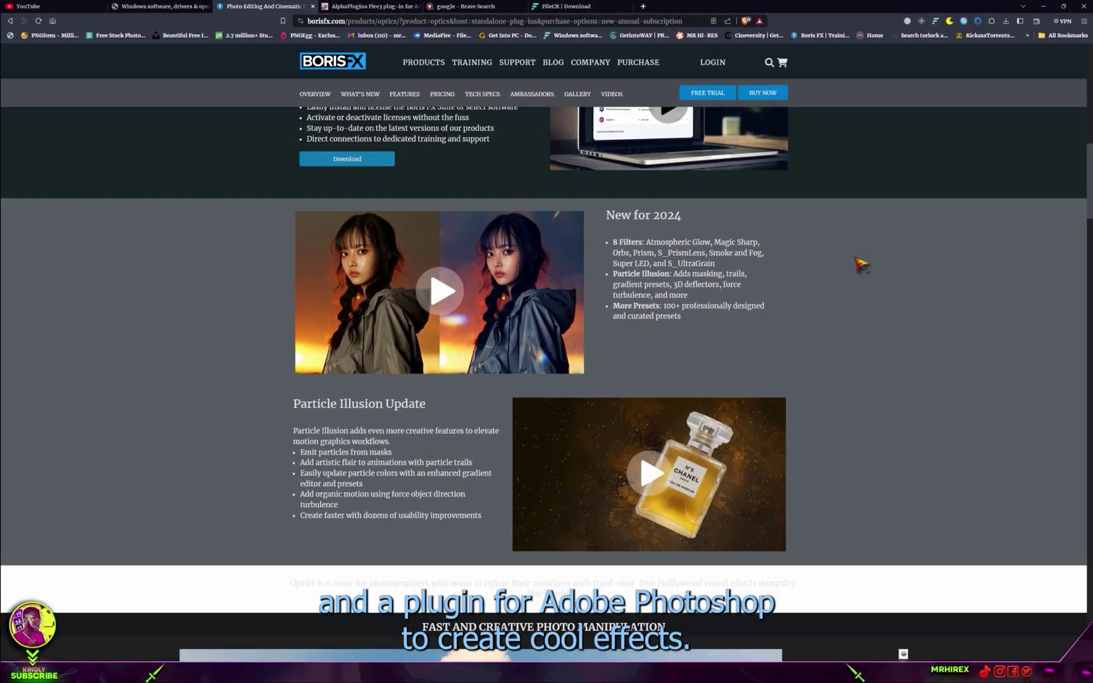
{"action": "scroll", "coordinate": [858, 264], "scroll_direction": "down", "scroll_amount": 3}
{"action": "scroll", "coordinate": [861, 265], "scroll_direction": "down", "scroll_amount": 2}
{"action": "scroll", "coordinate": [859, 267], "scroll_direction": "down", "scroll_amount": 2}
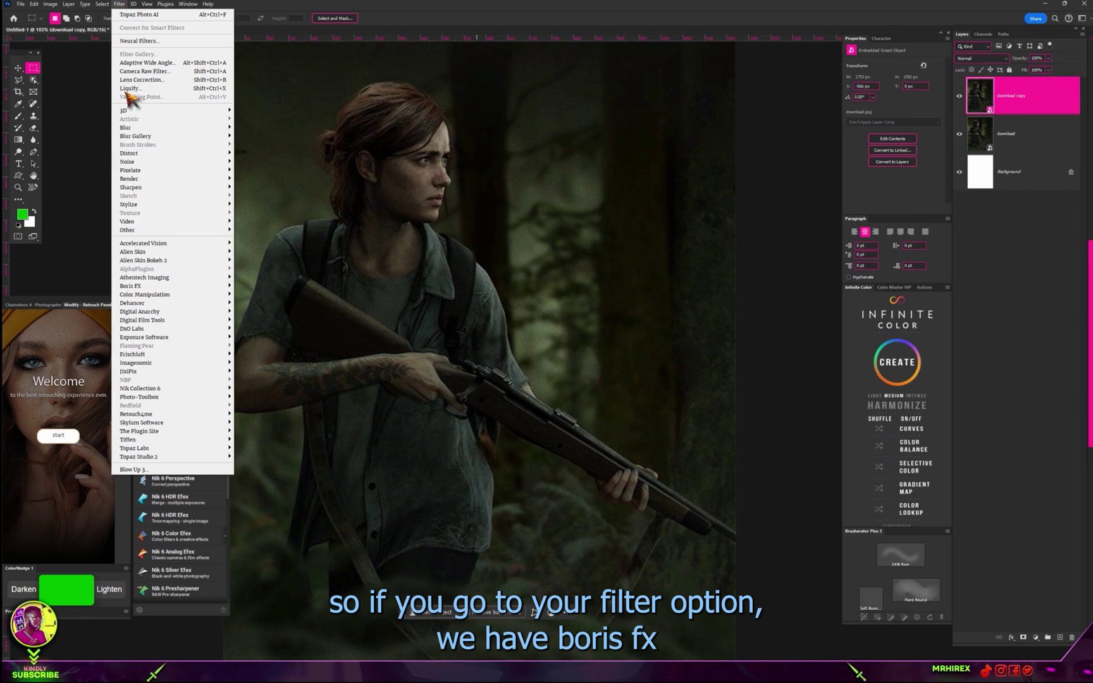
{"action": "mouse_move", "coordinate": [137, 288]}
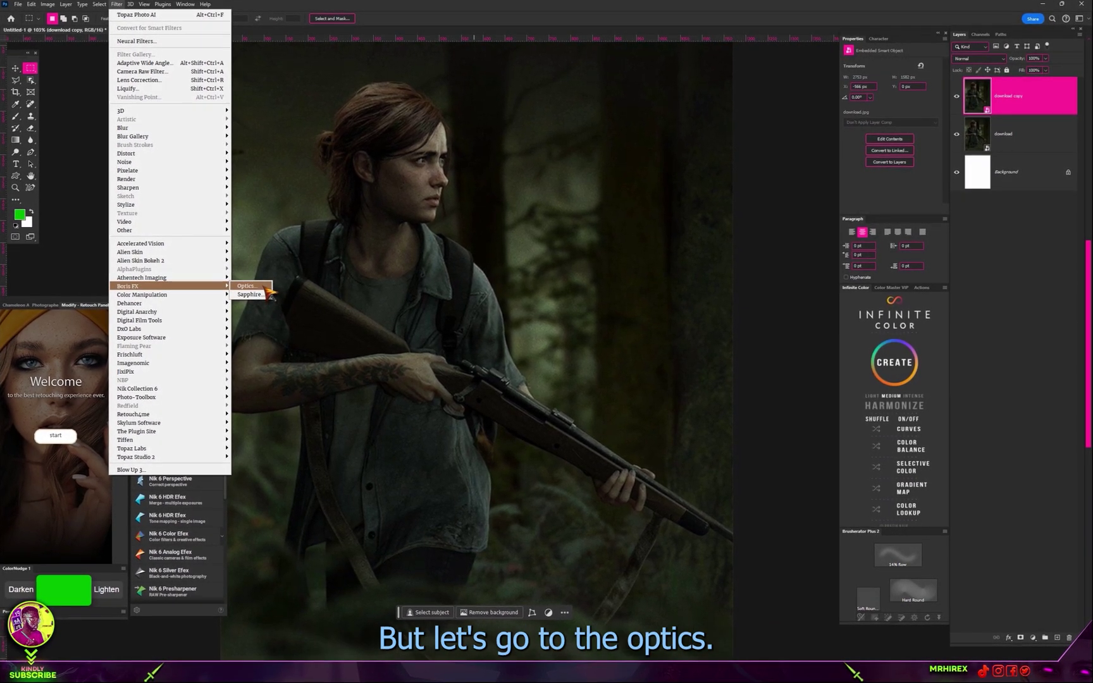
Launch Boris FX Optics on the enhanced forest portrait layer.
{"action": "left_click", "coordinate": [265, 291]}
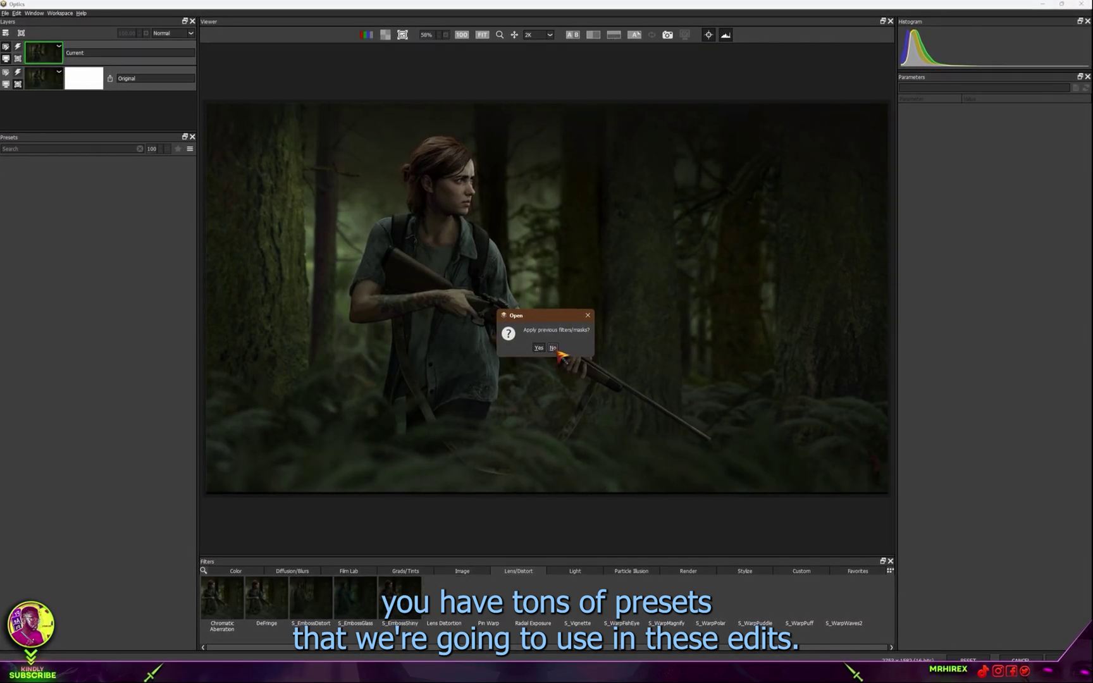
Skip previous filters and apply Chromatic Aberration with the Red/Cyan Pull from Right preset.
{"action": "left_click", "coordinate": [553, 347]}
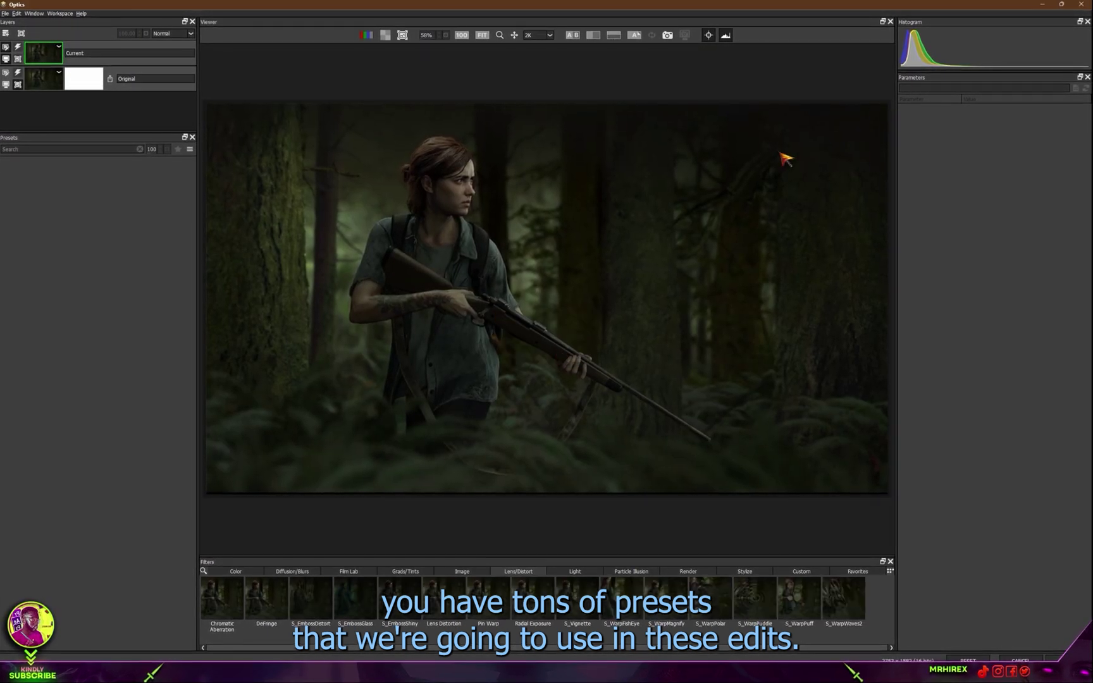
{"action": "left_click", "coordinate": [227, 615]}
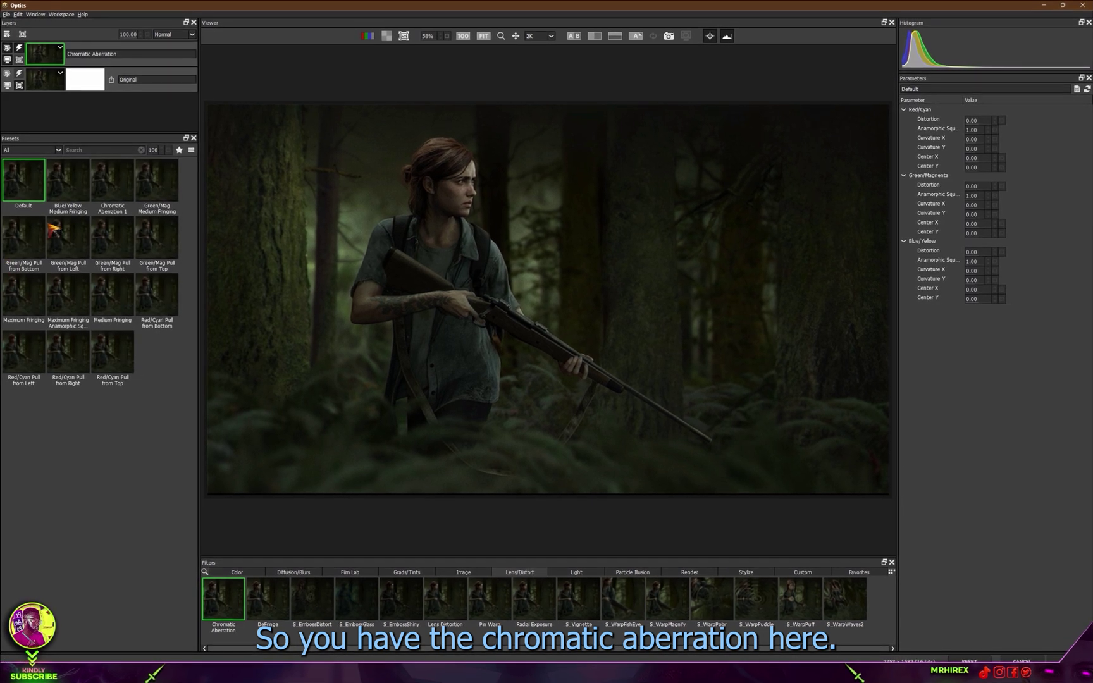
{"action": "left_click", "coordinate": [94, 361]}
{"action": "scroll", "coordinate": [670, 209], "scroll_direction": "up", "scroll_amount": 2}
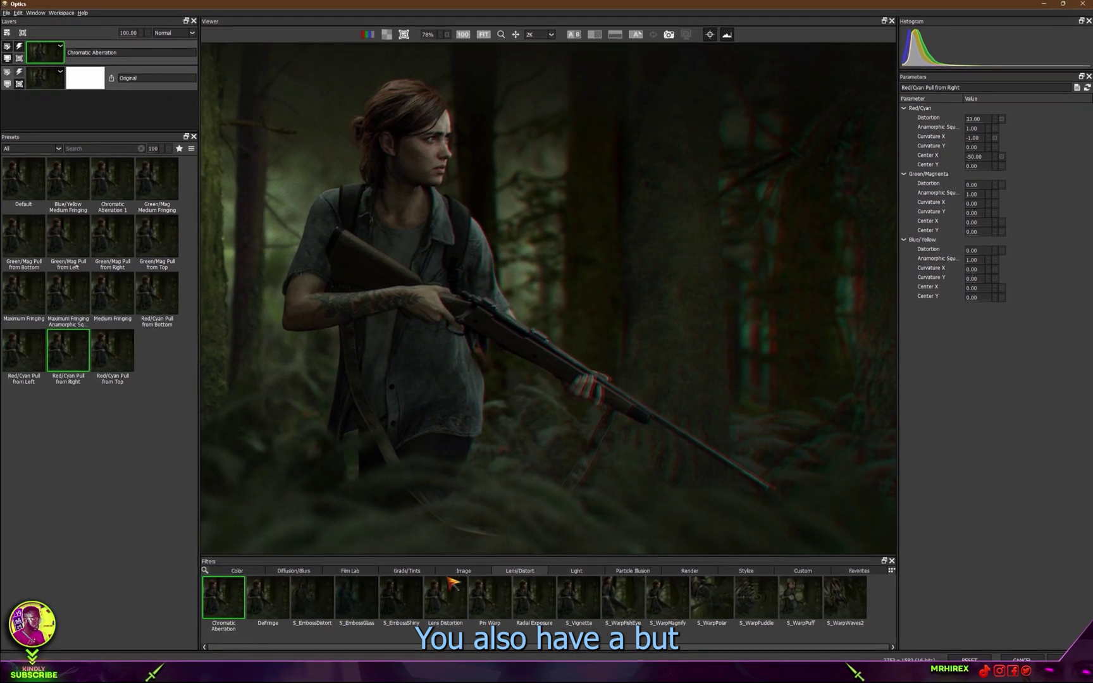
Replace it with Magic Sharp, settling on the Super Sharpening preset after trying Medium Sharpening Quad.
{"action": "left_click", "coordinate": [468, 571]}
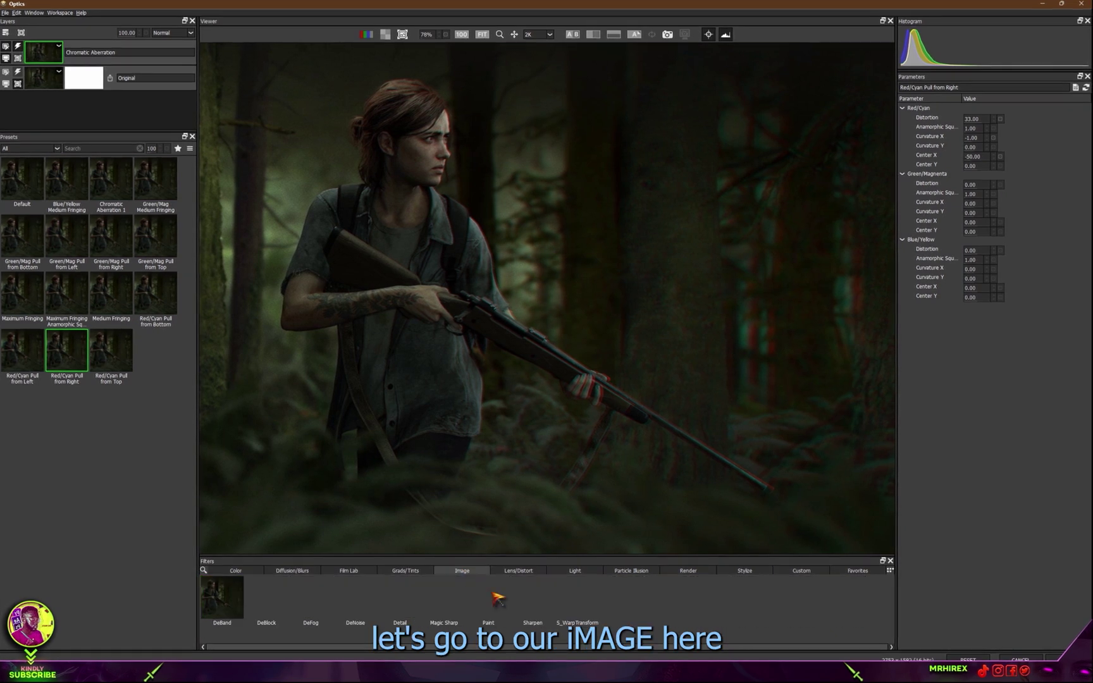
{"action": "left_click", "coordinate": [451, 589]}
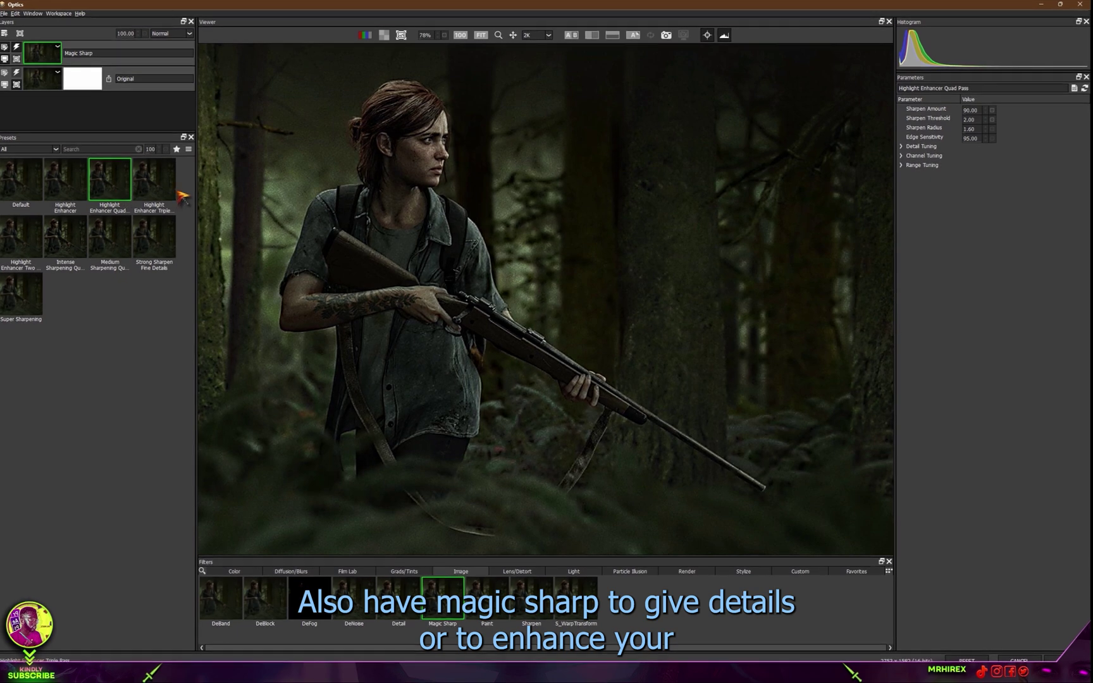
{"action": "left_click", "coordinate": [110, 237]}
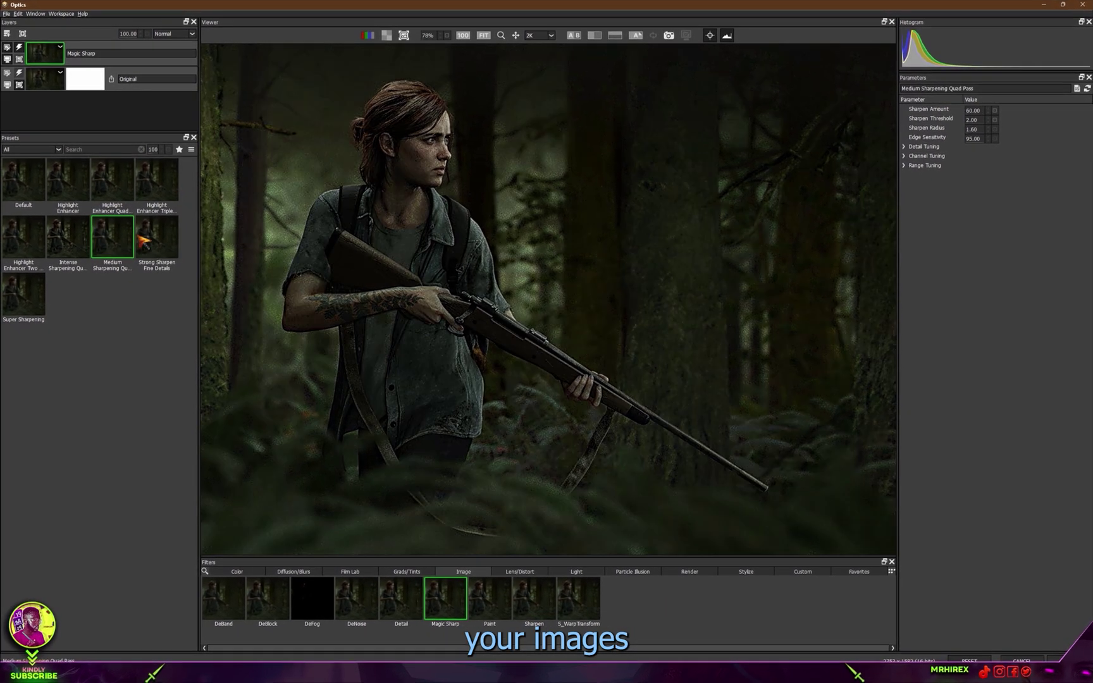
{"action": "left_click", "coordinate": [26, 293]}
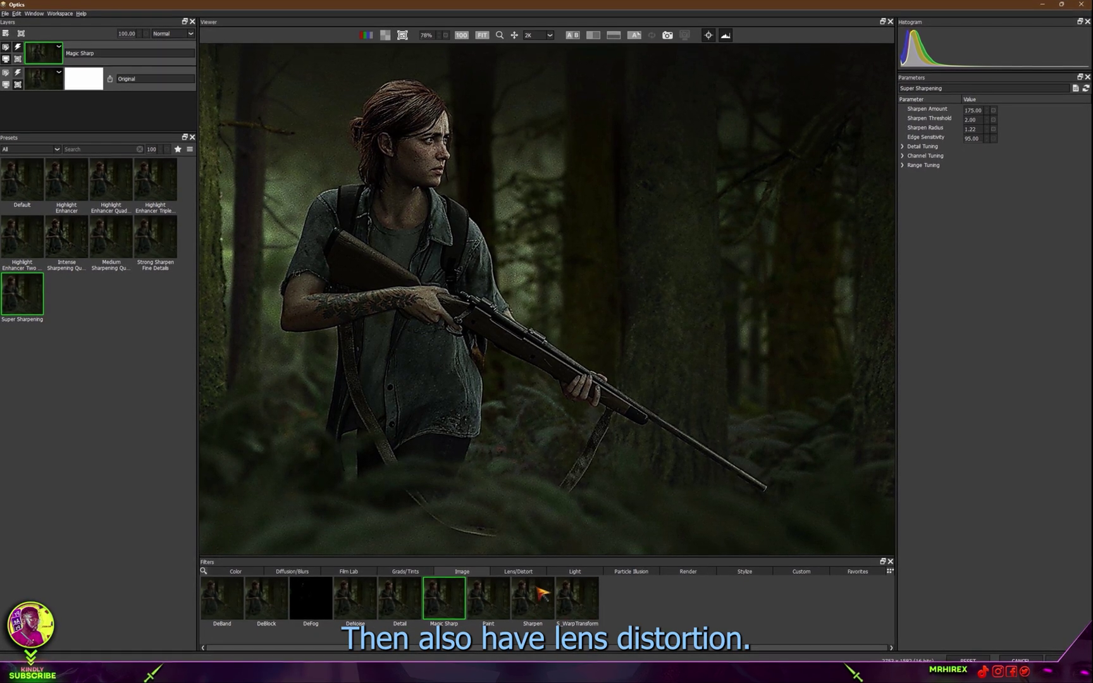
{"action": "left_click", "coordinate": [519, 571]}
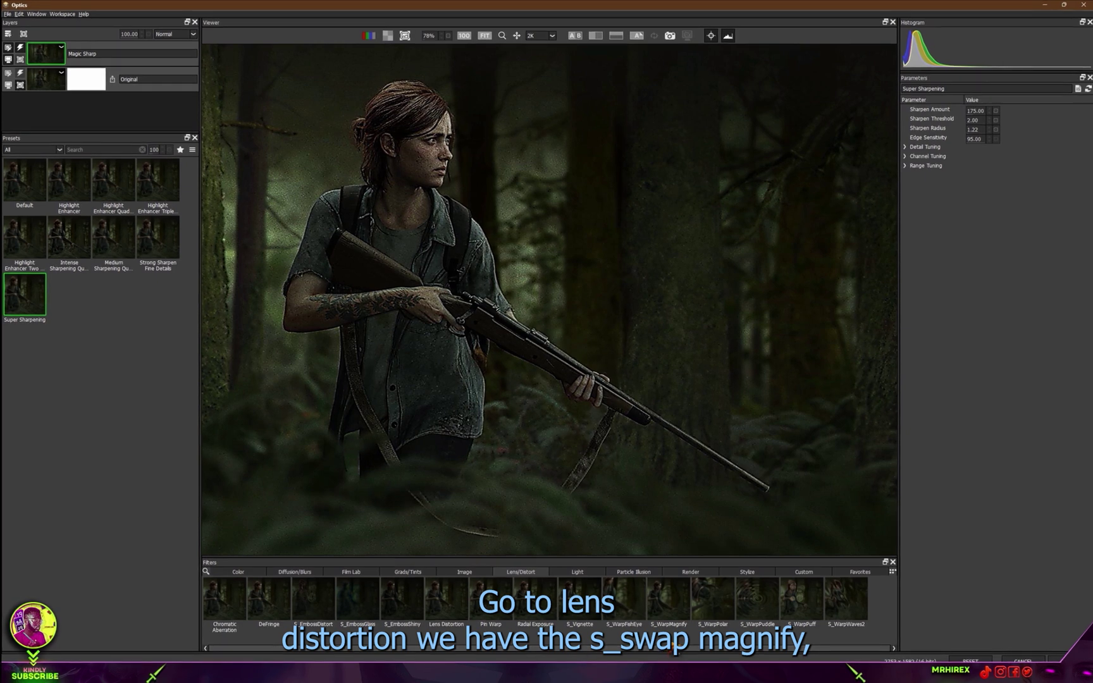
Try S_WarpMagnify centred on her head, then an S_Luna Moonstone moon near the middle.
{"action": "left_click", "coordinate": [667, 599]}
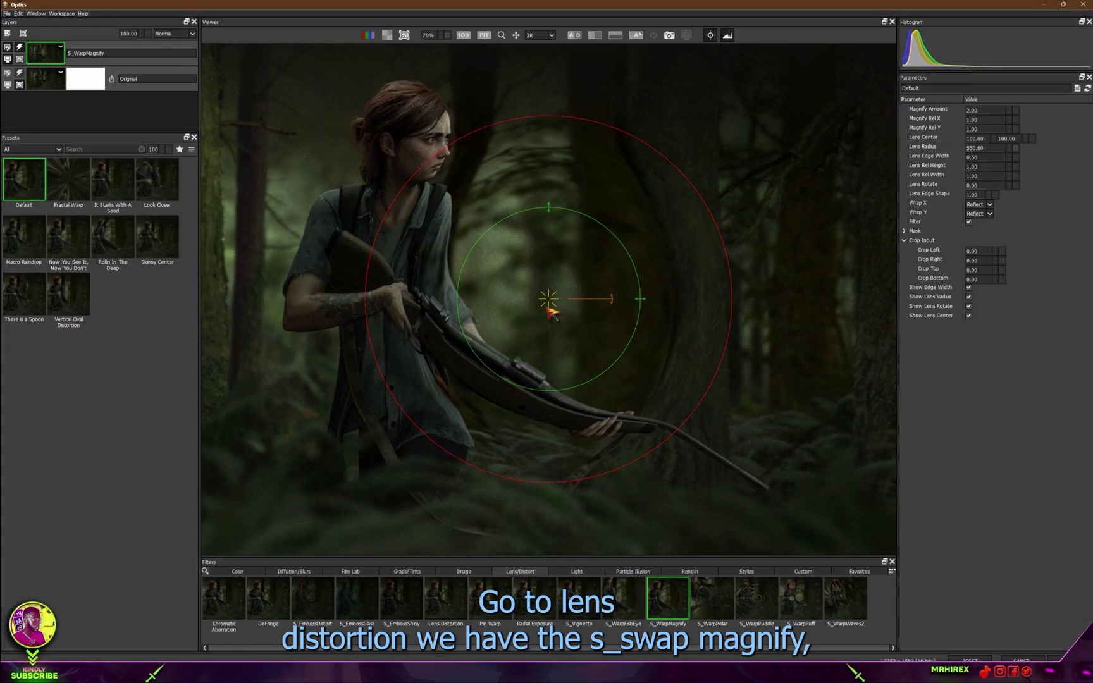
{"action": "mouse_move", "coordinate": [549, 303]}
{"action": "left_mouse_down"}
{"action": "mouse_move", "coordinate": [459, 129]}
{"action": "mouse_move", "coordinate": [430, 204]}
{"action": "mouse_move", "coordinate": [436, 226]}
{"action": "left_mouse_up"}
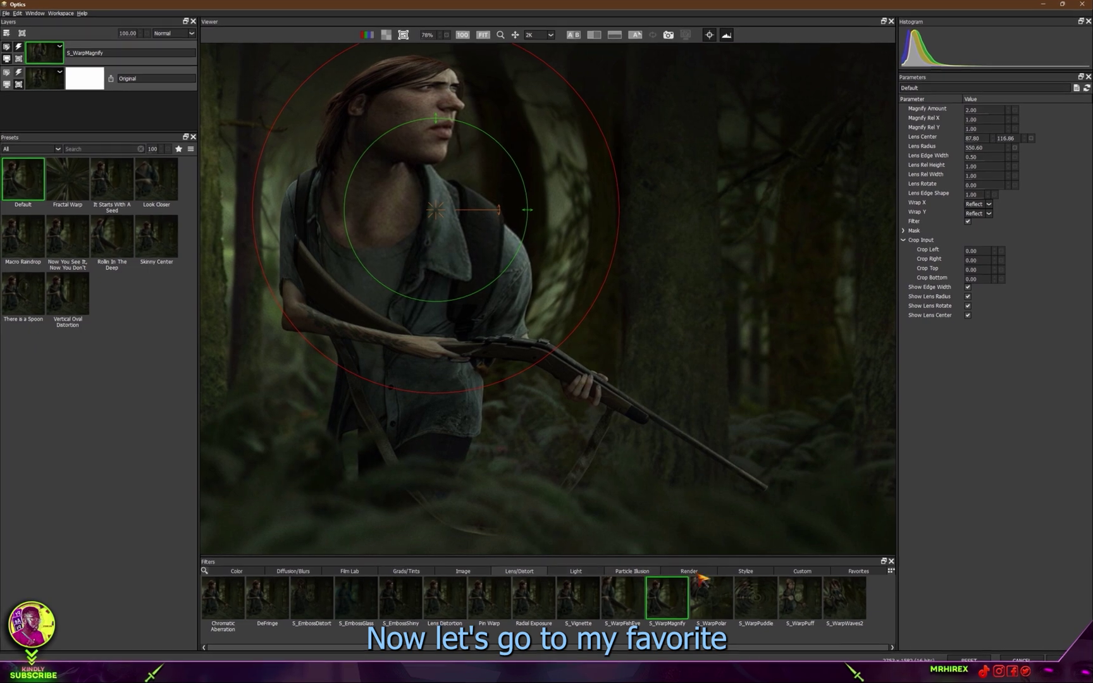
{"action": "left_click", "coordinate": [692, 572]}
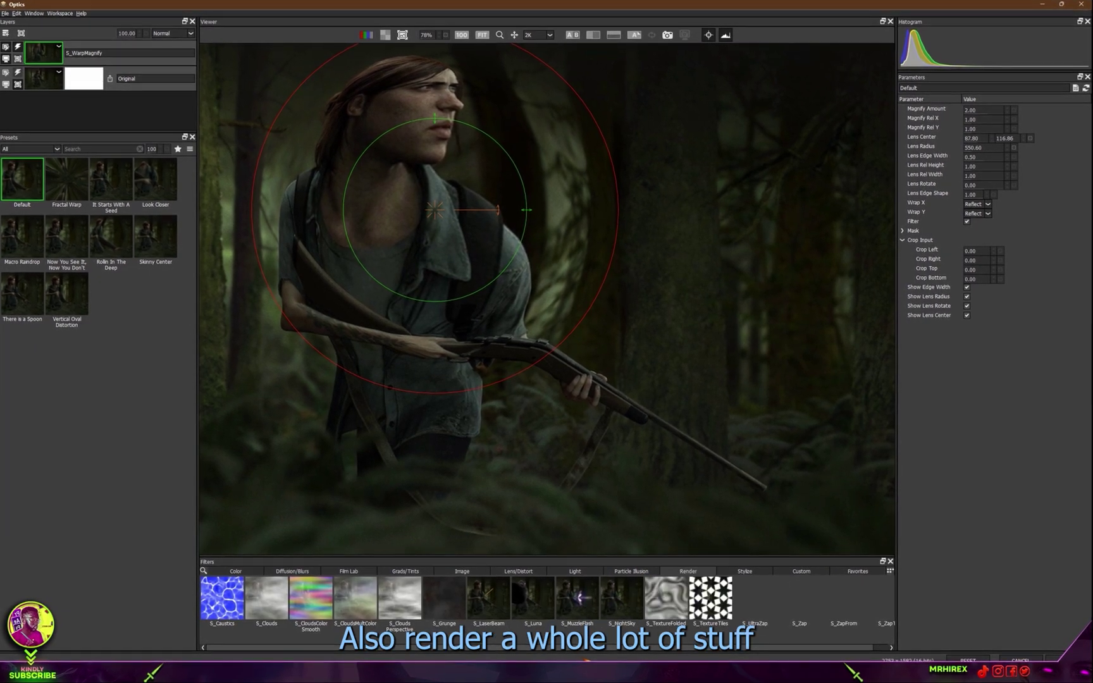
{"action": "left_click", "coordinate": [533, 598]}
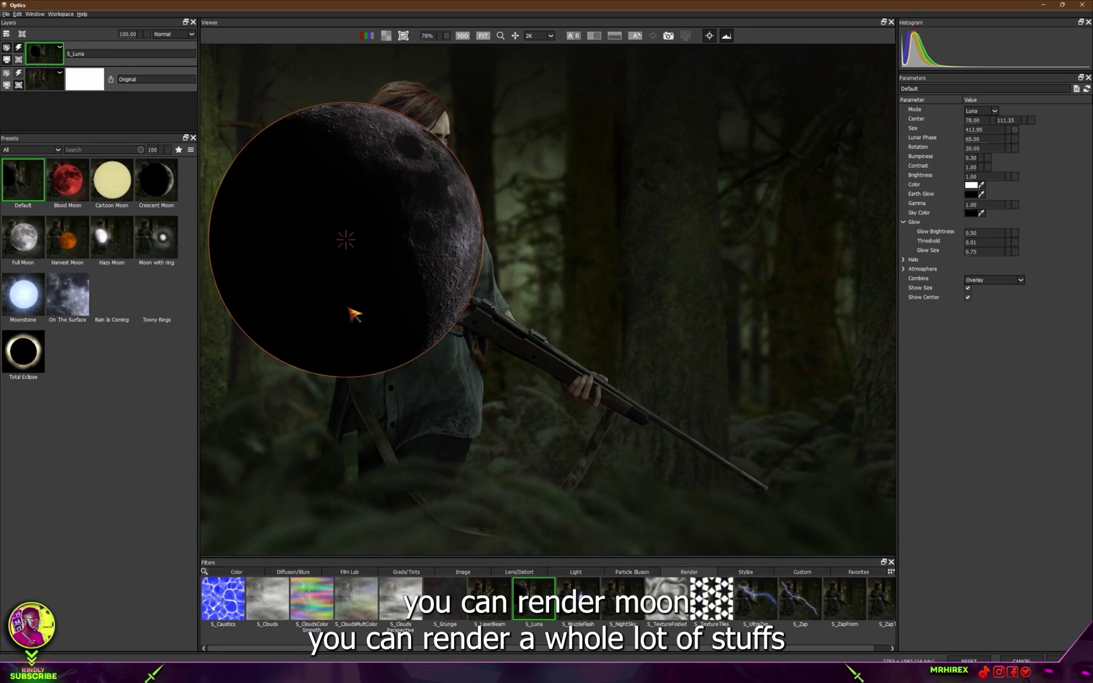
{"action": "left_click", "coordinate": [23, 294]}
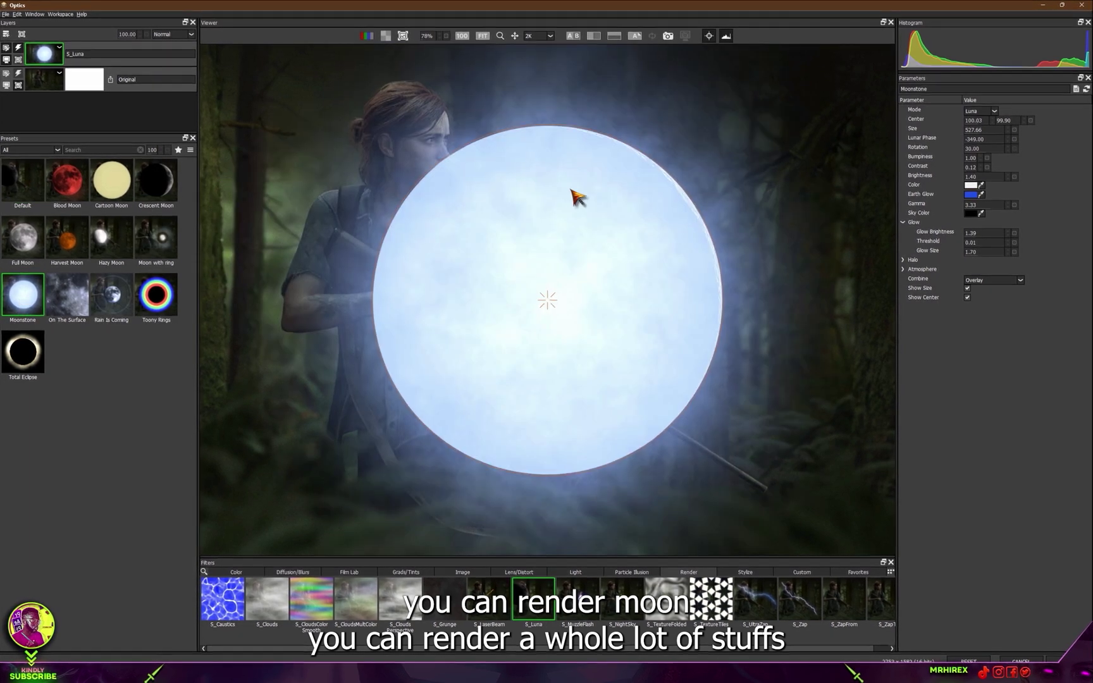
{"action": "left_click", "coordinate": [854, 185]}
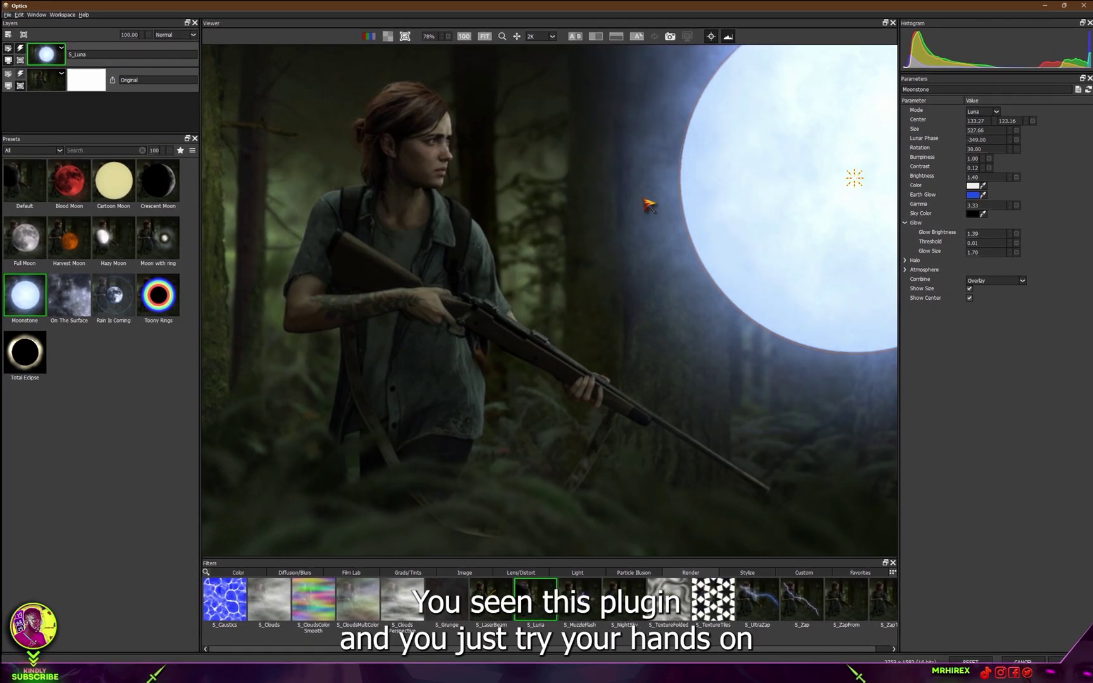
{"action": "left_click", "coordinate": [615, 288]}
{"action": "scroll", "coordinate": [616, 291], "scroll_direction": "down", "scroll_amount": 2}
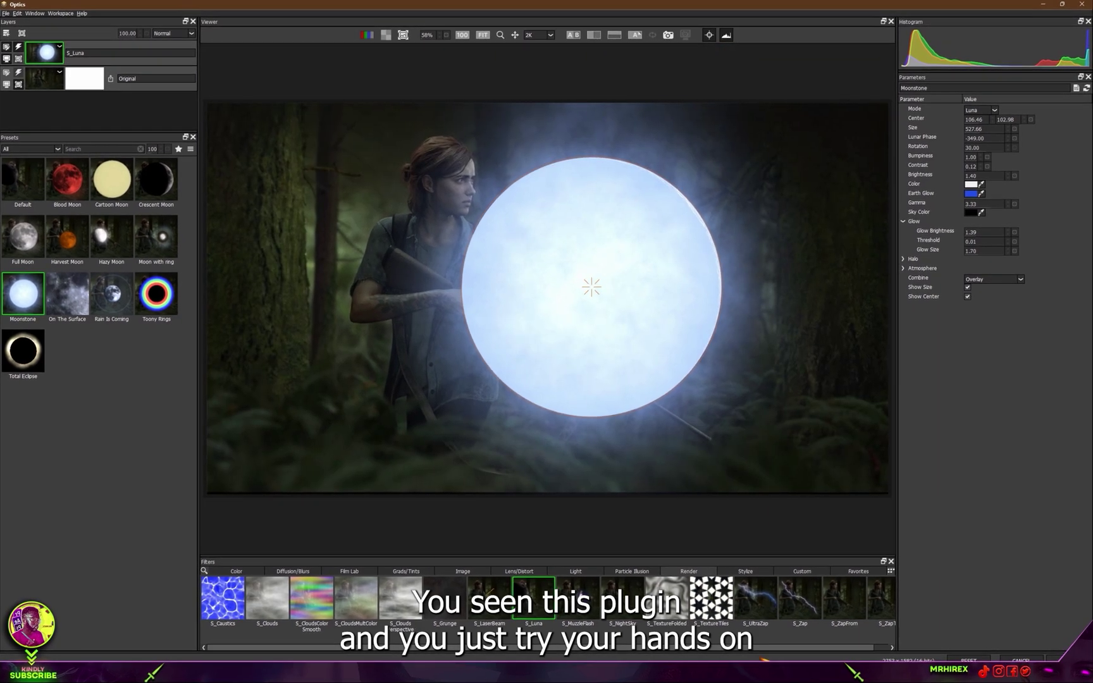
Add an S_UltraZap bolt from the image top, then the PI Emitters-2022 particle effect.
{"action": "left_click", "coordinate": [756, 598]}
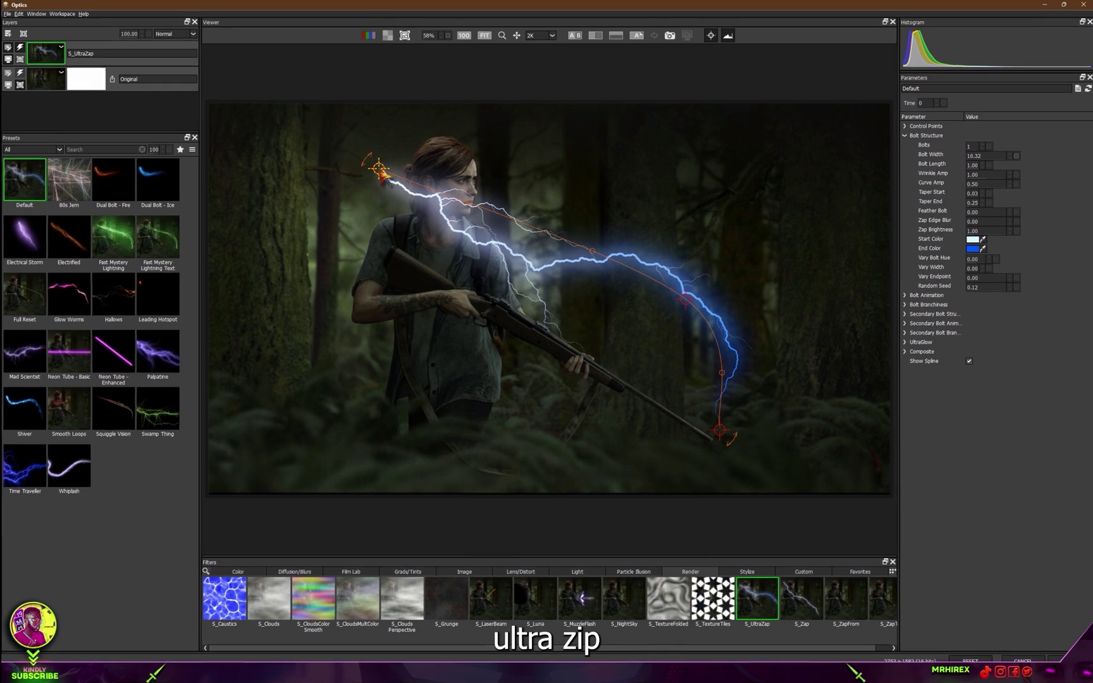
{"action": "mouse_move", "coordinate": [379, 169]}
{"action": "left_mouse_down"}
{"action": "mouse_move", "coordinate": [527, 110]}
{"action": "mouse_move", "coordinate": [517, 103]}
{"action": "left_mouse_up"}
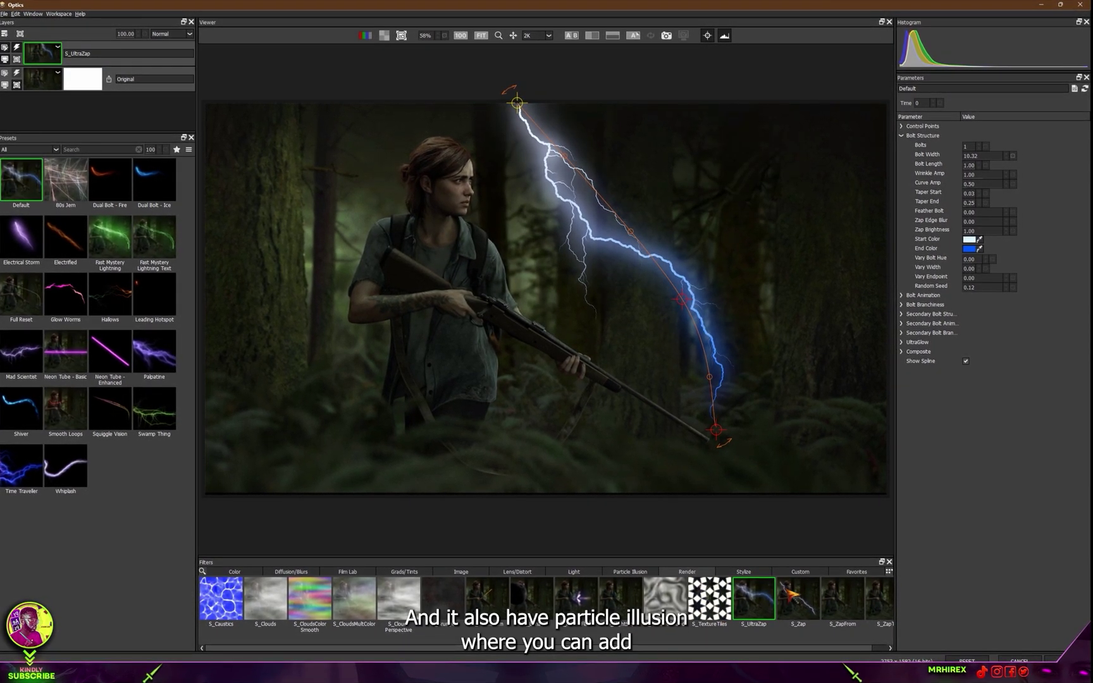
{"action": "left_click", "coordinate": [632, 572]}
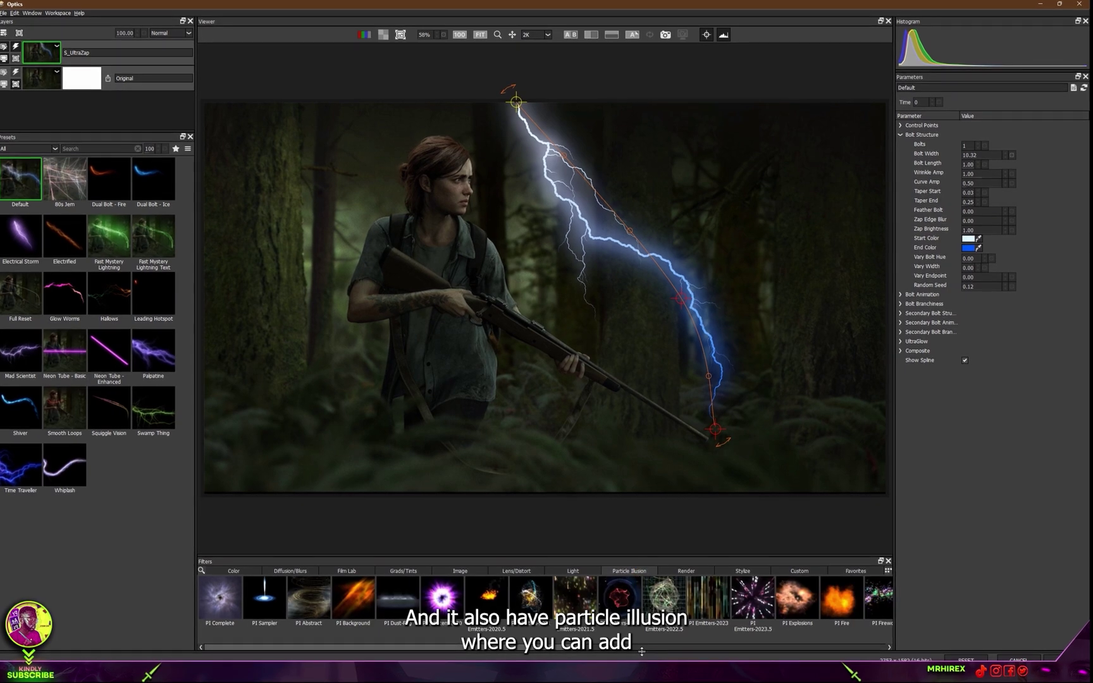
{"action": "left_click", "coordinate": [621, 598]}
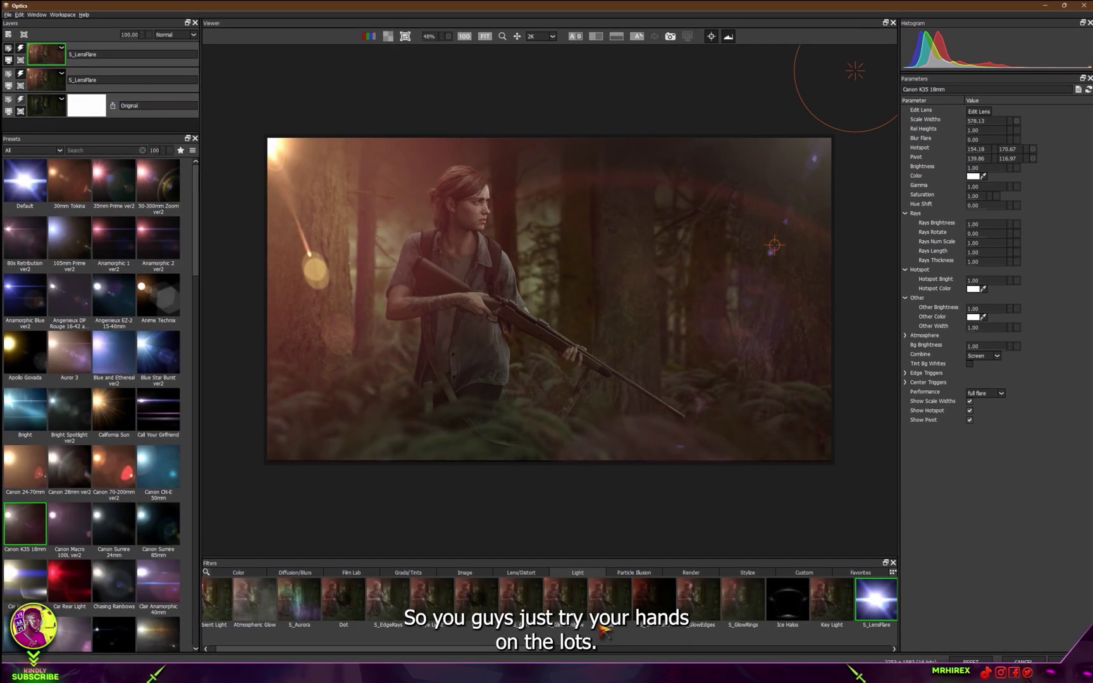
{"action": "scroll", "coordinate": [77, 415], "scroll_direction": "down", "scroll_amount": 5}
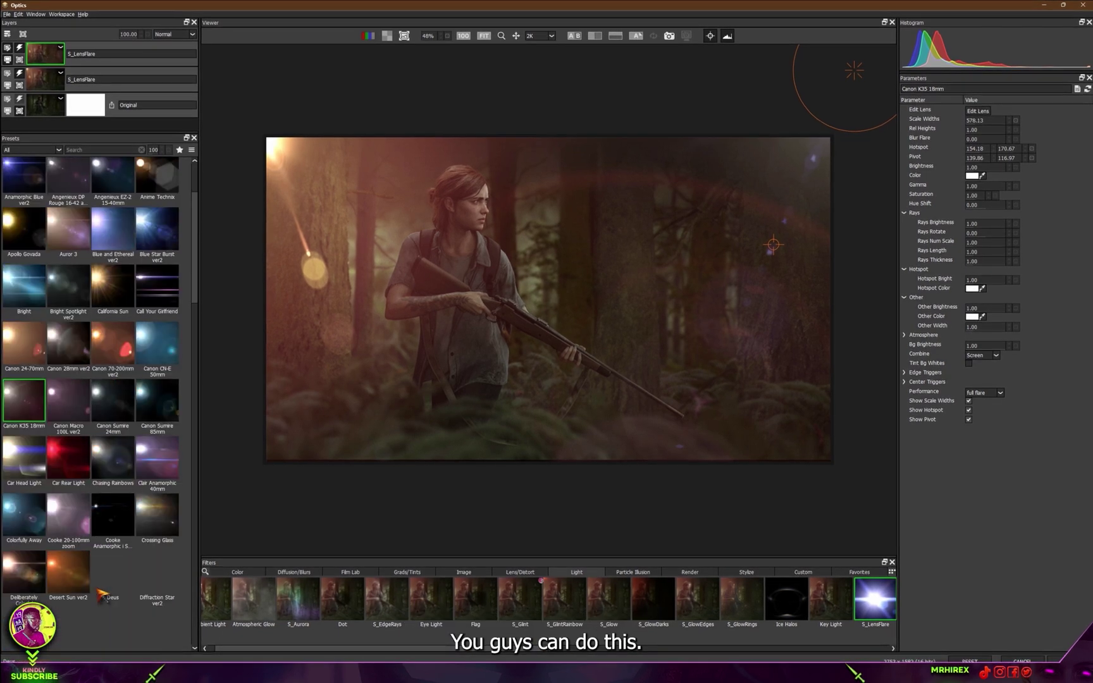
{"action": "scroll", "coordinate": [78, 415], "scroll_direction": "down", "scroll_amount": 5}
{"action": "scroll", "coordinate": [77, 413], "scroll_direction": "down", "scroll_amount": 5}
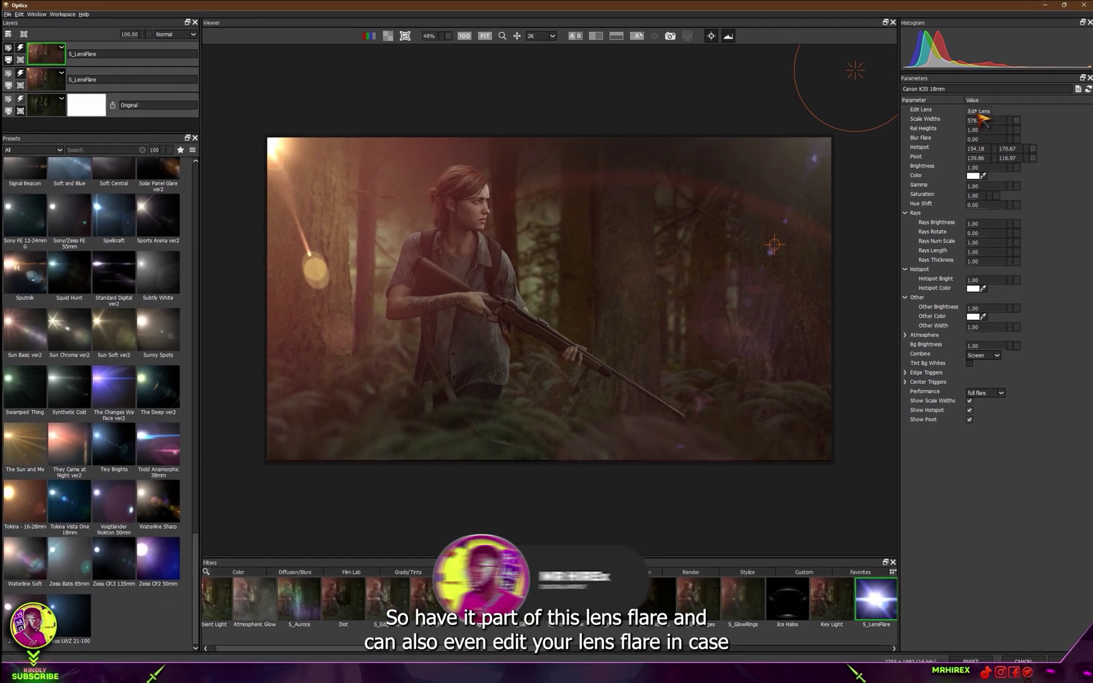
Open Flare Designer on the Canon K35 18mm flare, then close it without changes.
{"action": "left_click", "coordinate": [979, 114]}
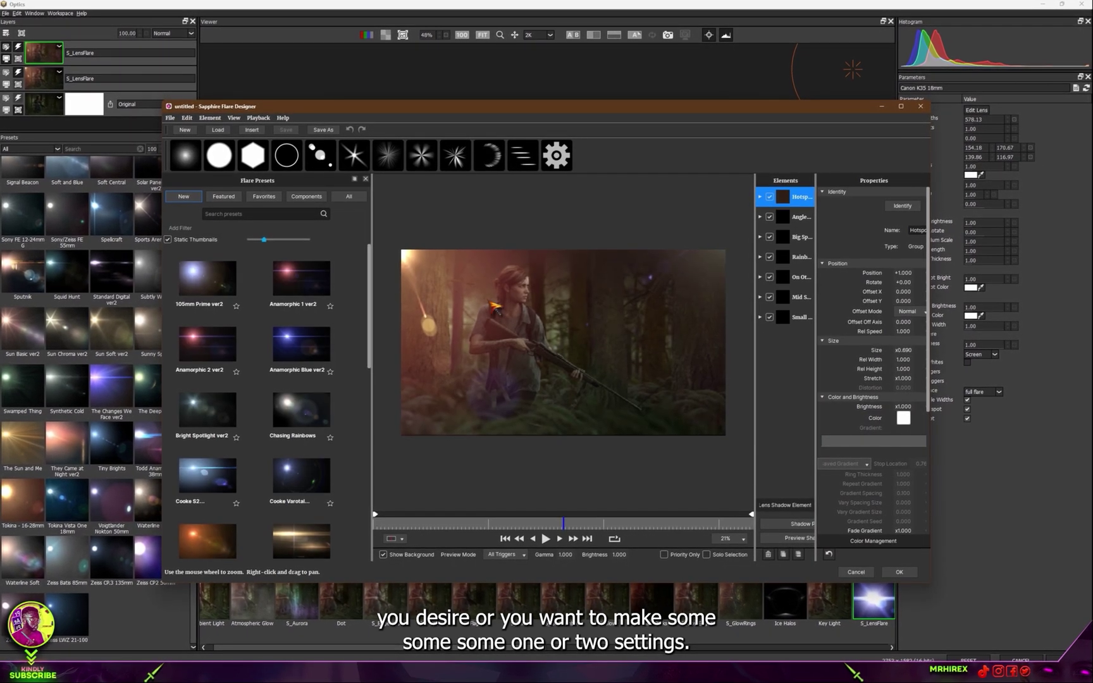
{"action": "scroll", "coordinate": [342, 457], "scroll_direction": "down", "scroll_amount": 4}
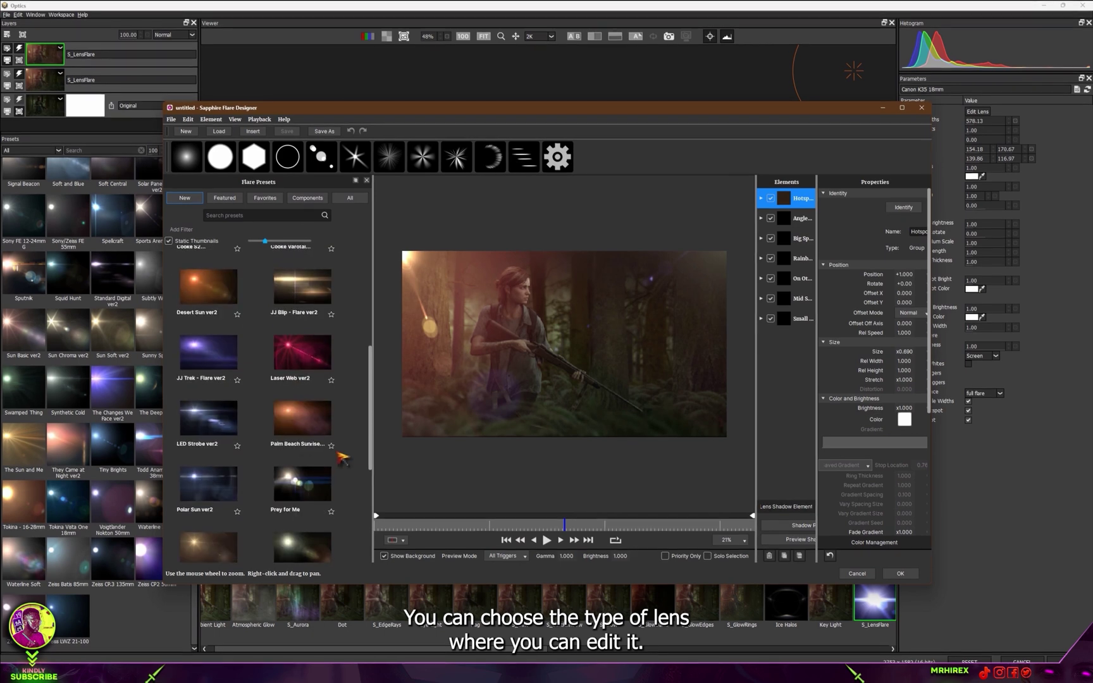
{"action": "scroll", "coordinate": [341, 457], "scroll_direction": "down", "scroll_amount": 2}
{"action": "scroll", "coordinate": [573, 349], "scroll_direction": "up", "scroll_amount": 5}
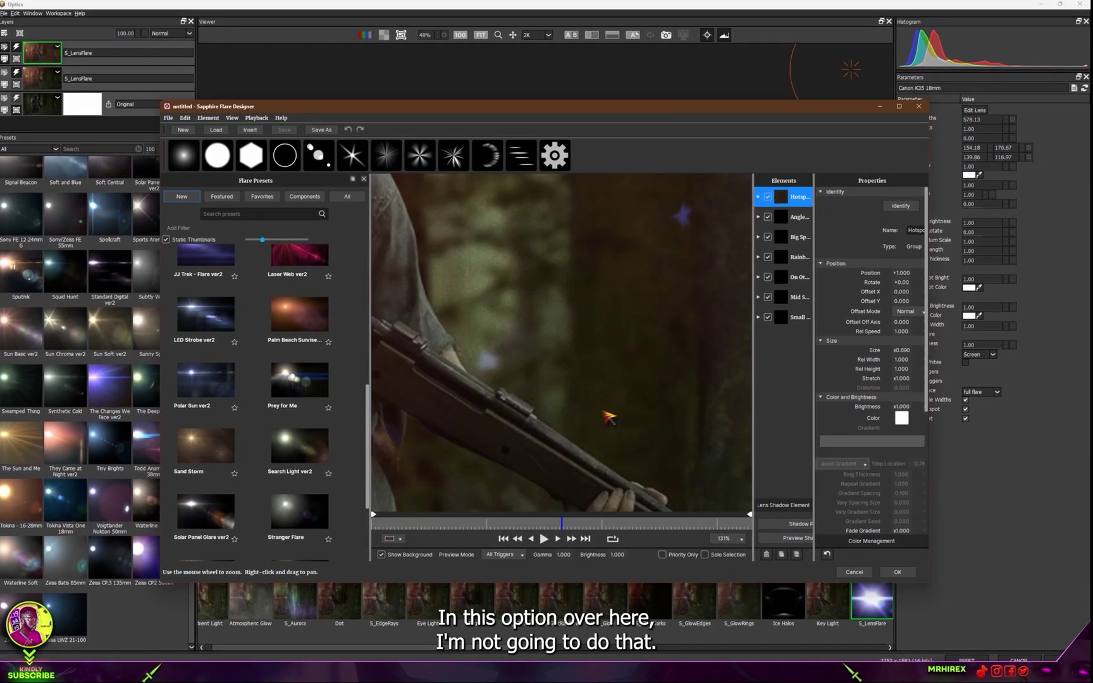
{"action": "key", "text": "Escape"}
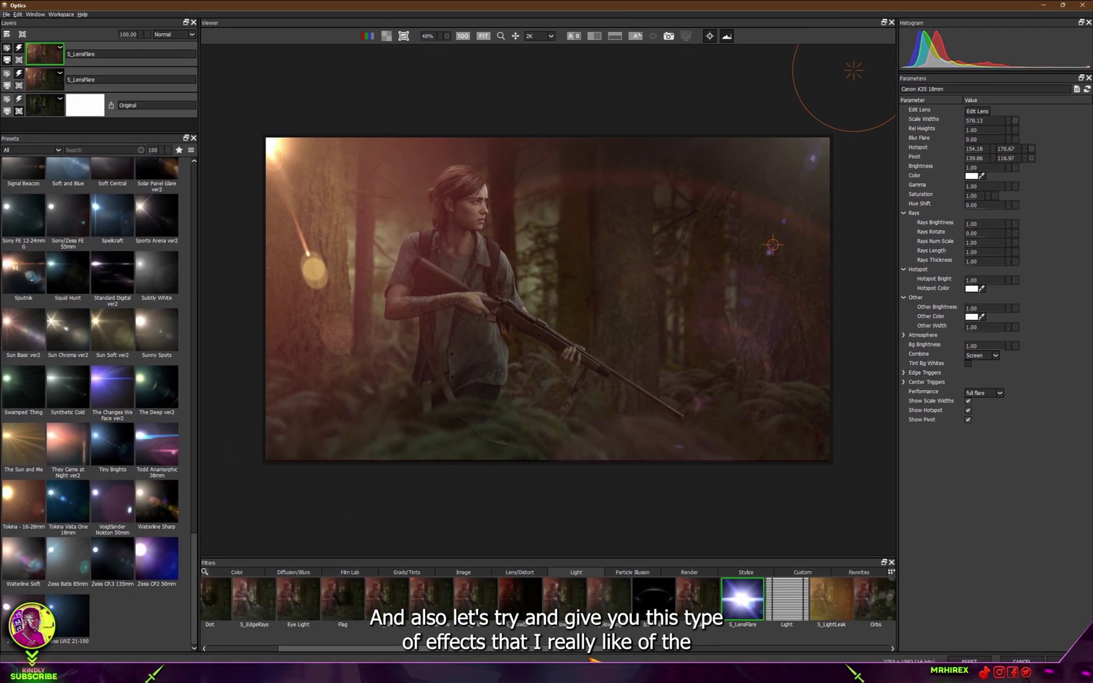
{"action": "scroll", "coordinate": [698, 581], "scroll_direction": "left", "scroll_amount": 1}
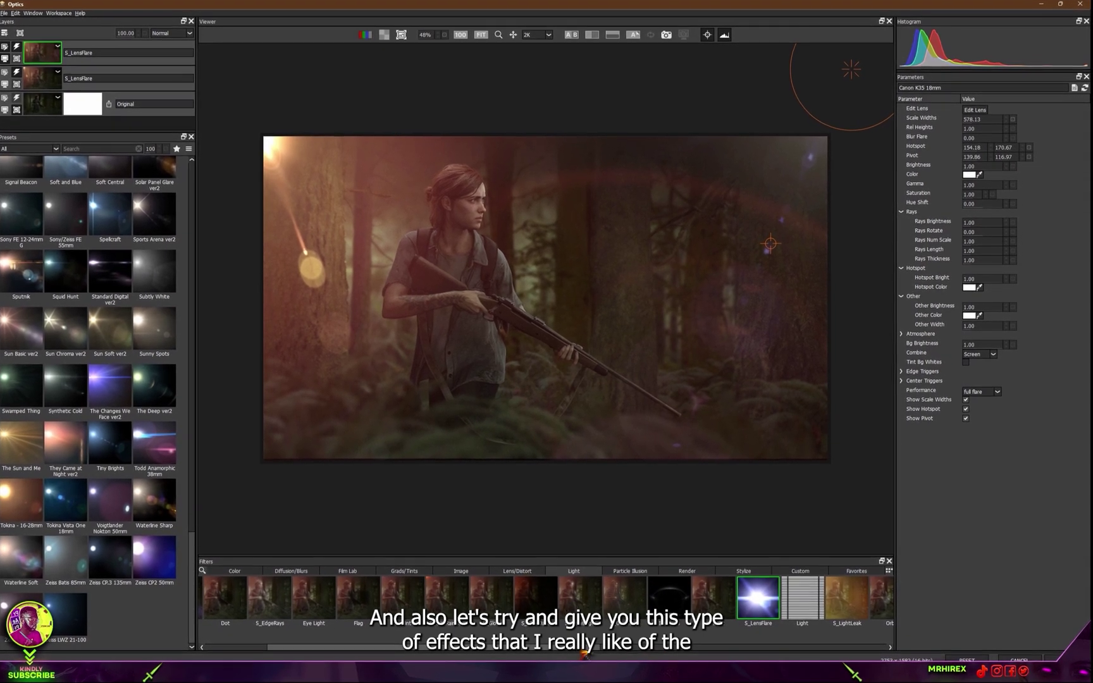
{"action": "left_click_drag", "start_coordinate": [583, 651], "coordinate": [741, 650]}
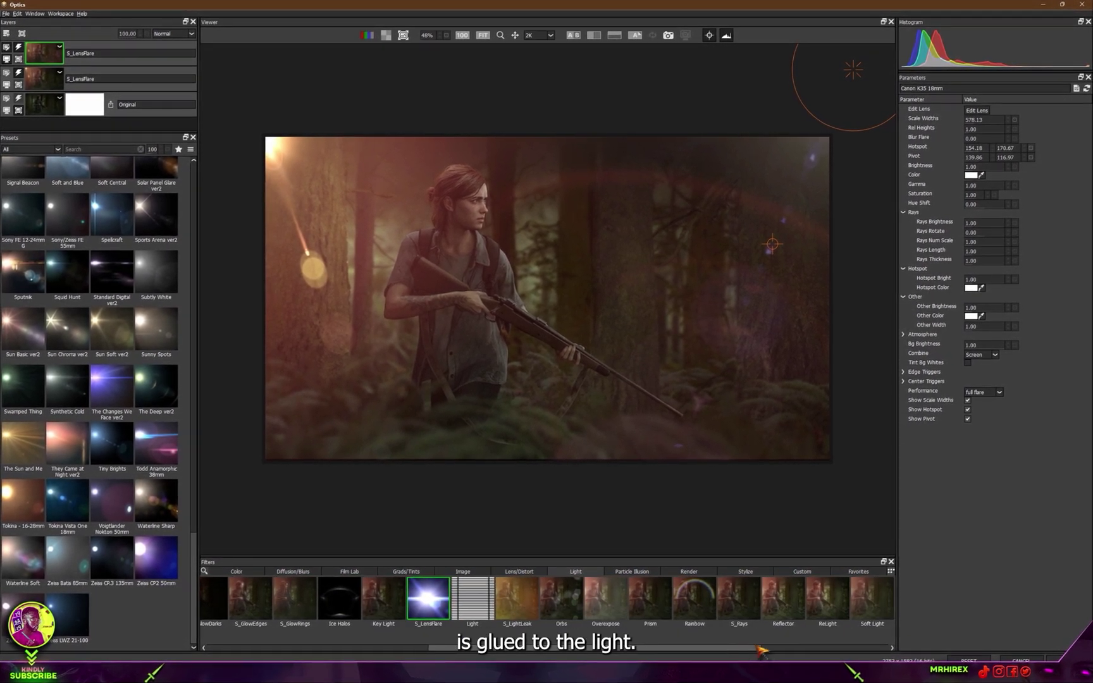
Layer an S_LightLeak effect over the flare and try its Crack preset.
{"action": "left_click", "coordinate": [427, 598]}
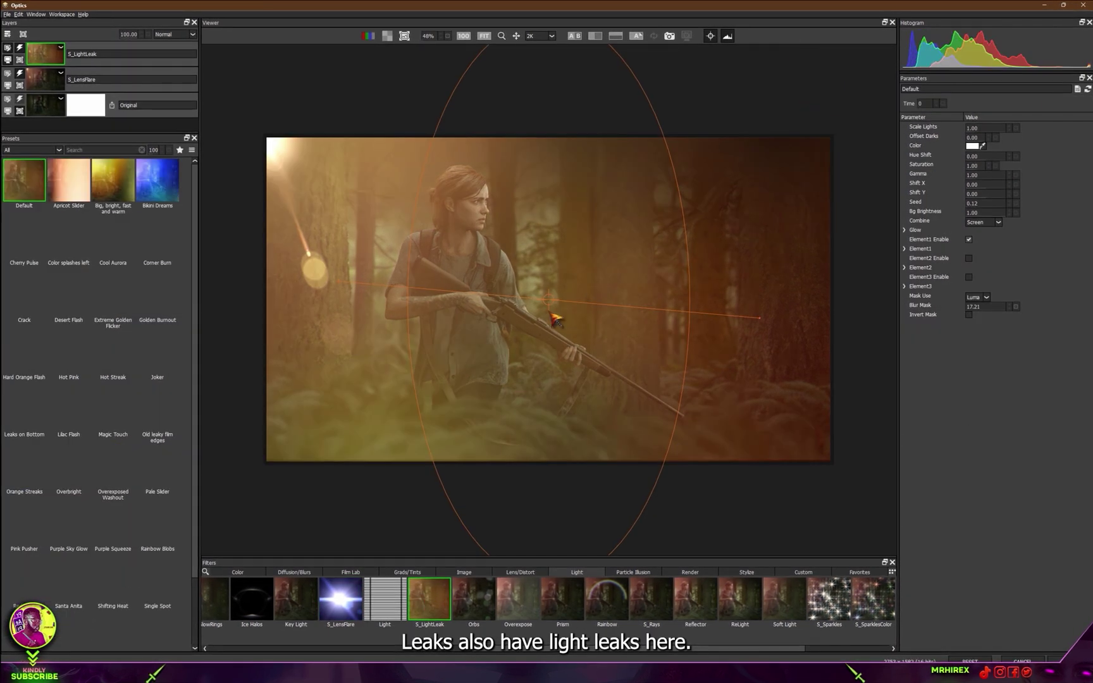
{"action": "left_click", "coordinate": [29, 307]}
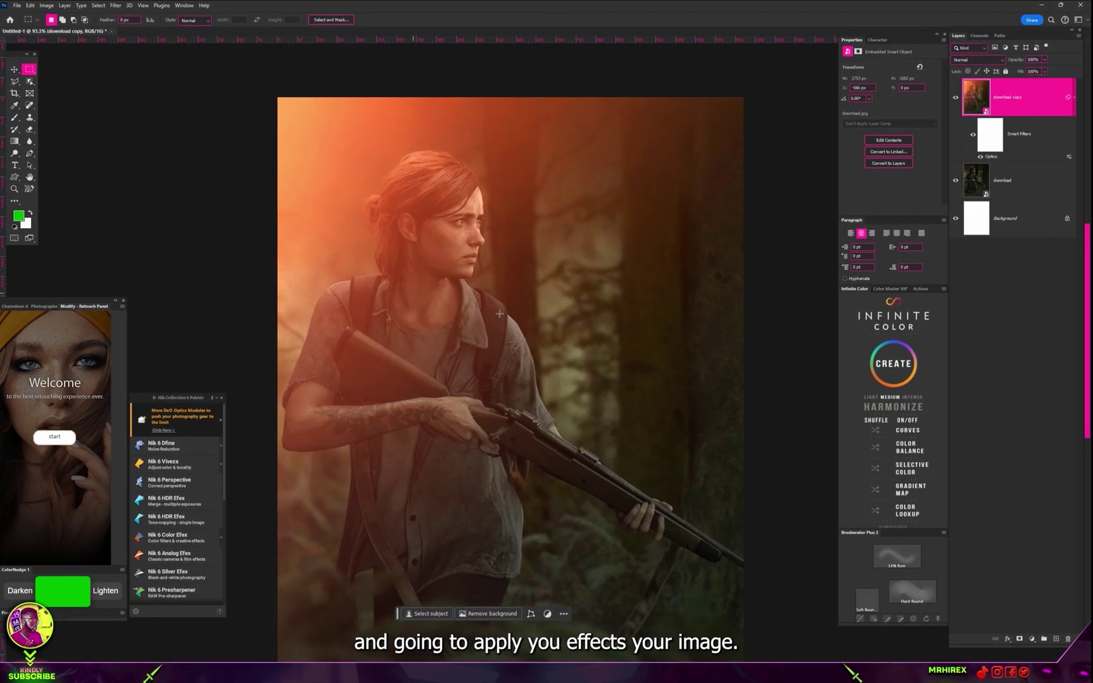
{"action": "scroll", "coordinate": [524, 357], "scroll_direction": "down", "scroll_amount": 2}
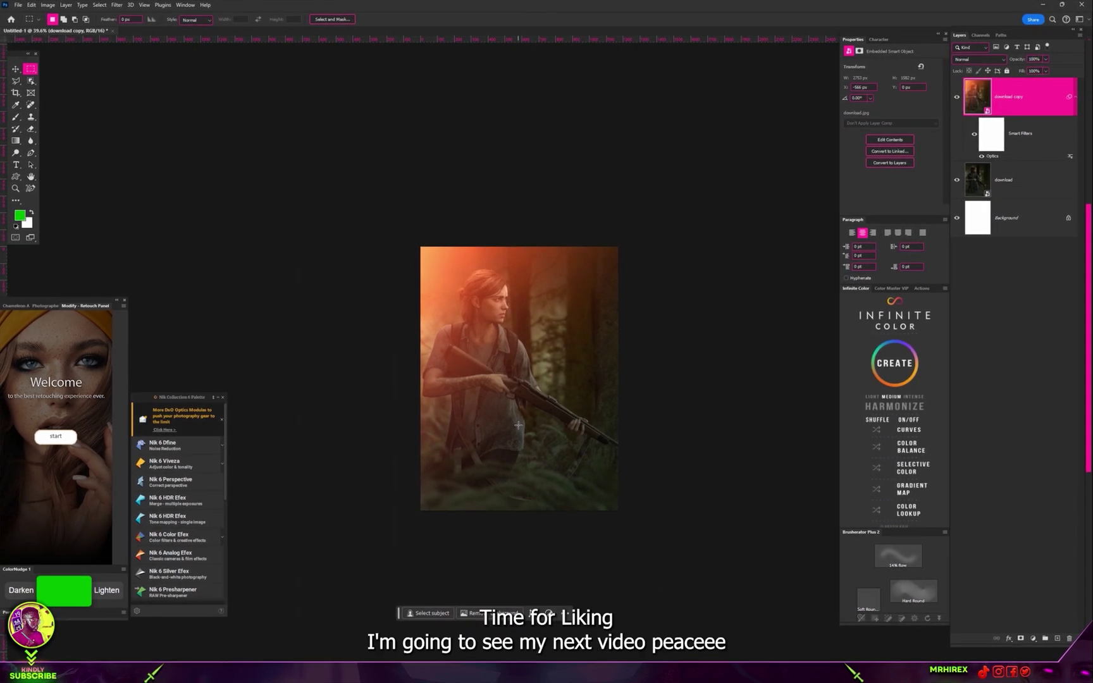
{"action": "scroll", "coordinate": [518, 424], "scroll_direction": "up", "scroll_amount": 2}
{"action": "scroll", "coordinate": [517, 424], "scroll_direction": "up", "scroll_amount": 1}
{"action": "scroll", "coordinate": [517, 424], "scroll_direction": "up", "scroll_amount": 2}
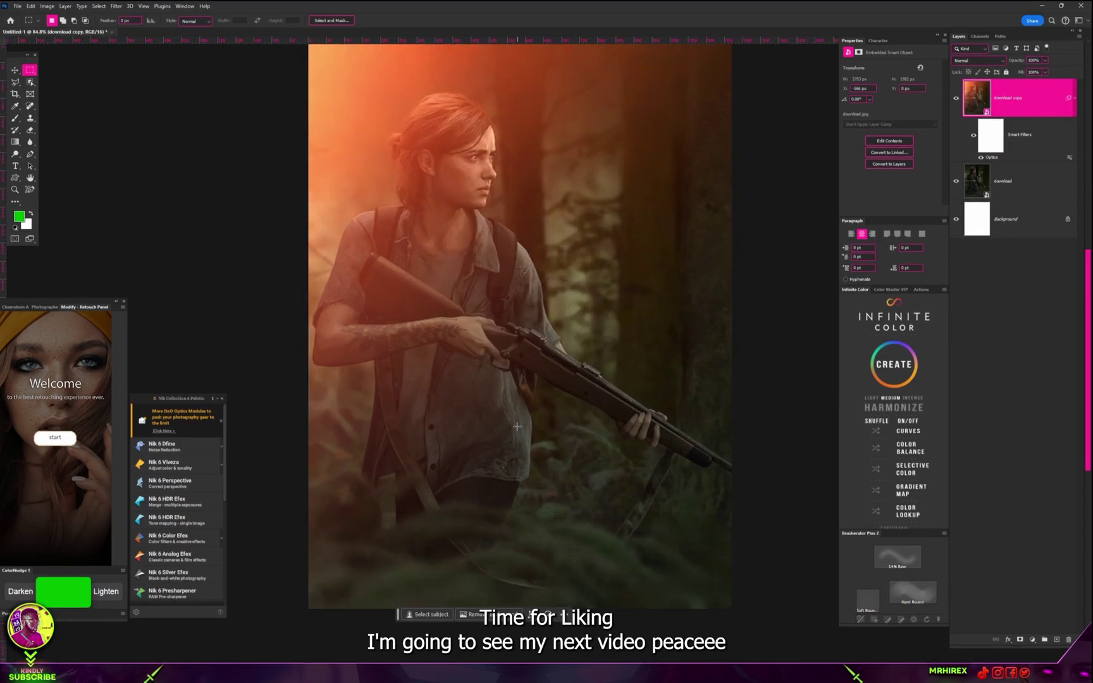